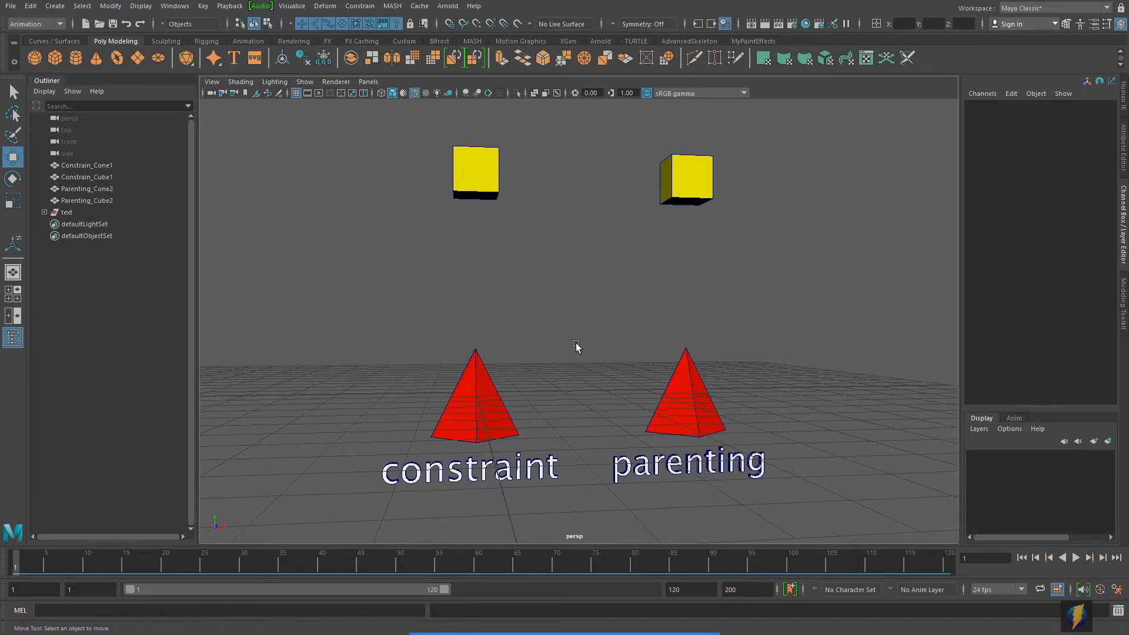
Step: Parent the Parenting_Cube2 cube to the Parenting_Cone2 cone below it
{"action": "left_click_drag", "start_coordinate": [688, 347], "coordinate": [635, 358], "text": "alt"}
{"action": "left_click_drag", "start_coordinate": [703, 338], "coordinate": [701, 338], "text": "alt"}
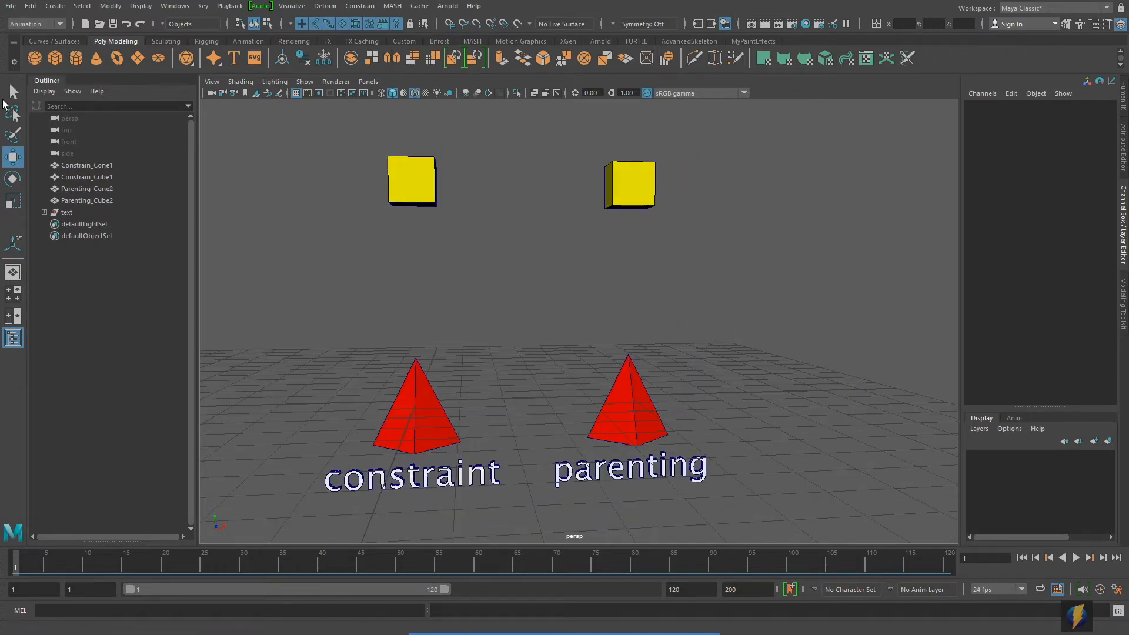
{"action": "key", "text": "q"}
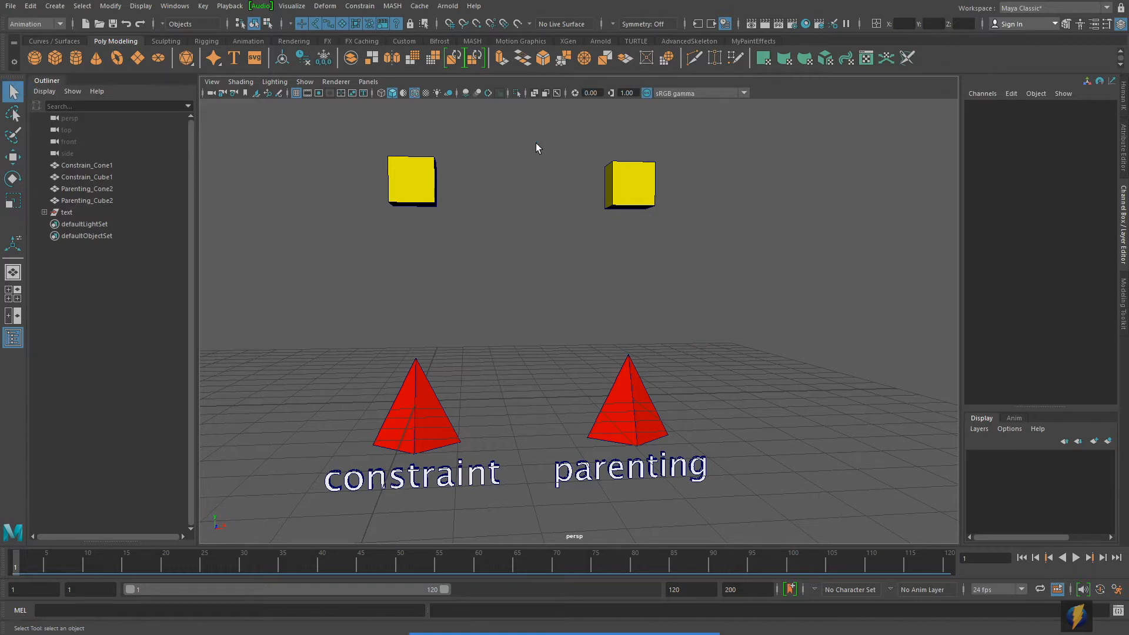
{"action": "left_click", "coordinate": [632, 180]}
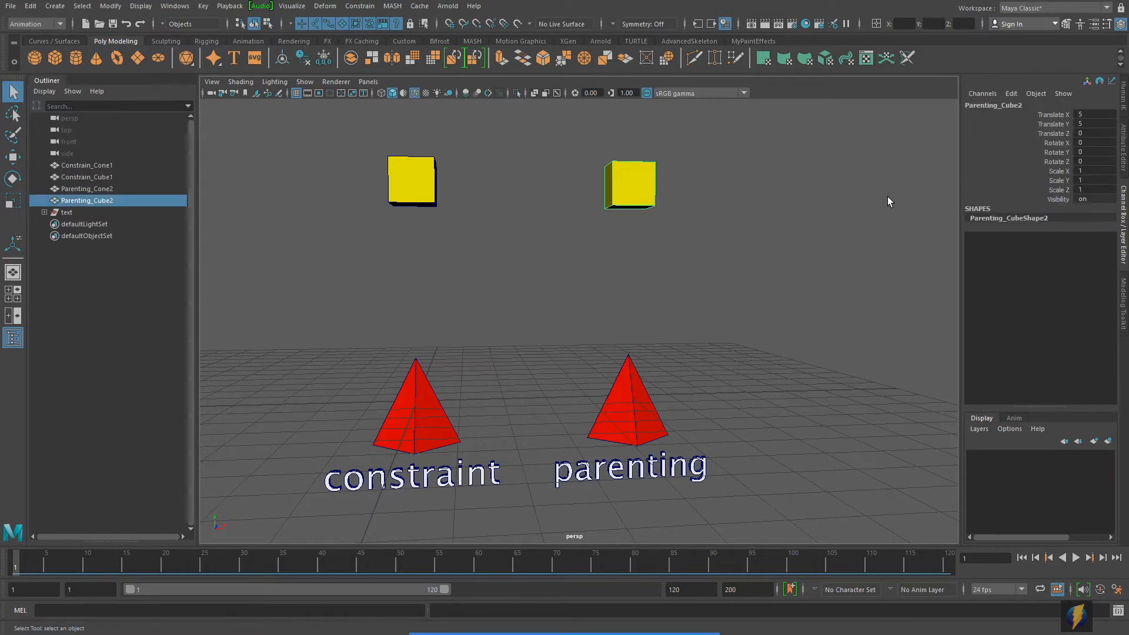
{"action": "left_click", "coordinate": [637, 419], "text": "shift"}
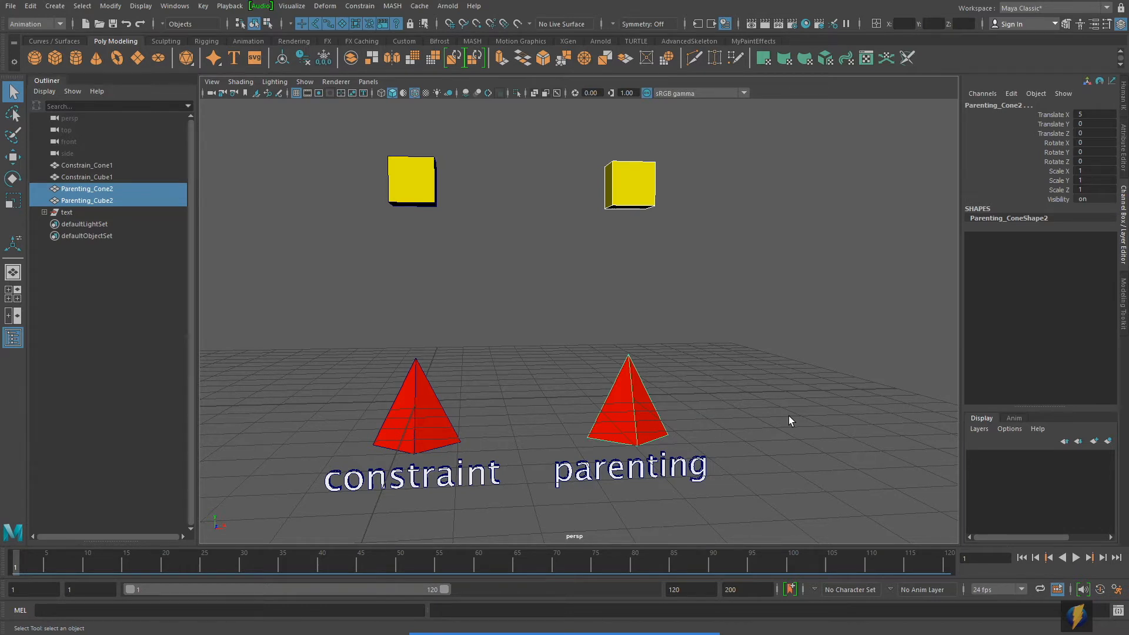
{"action": "key", "text": "p"}
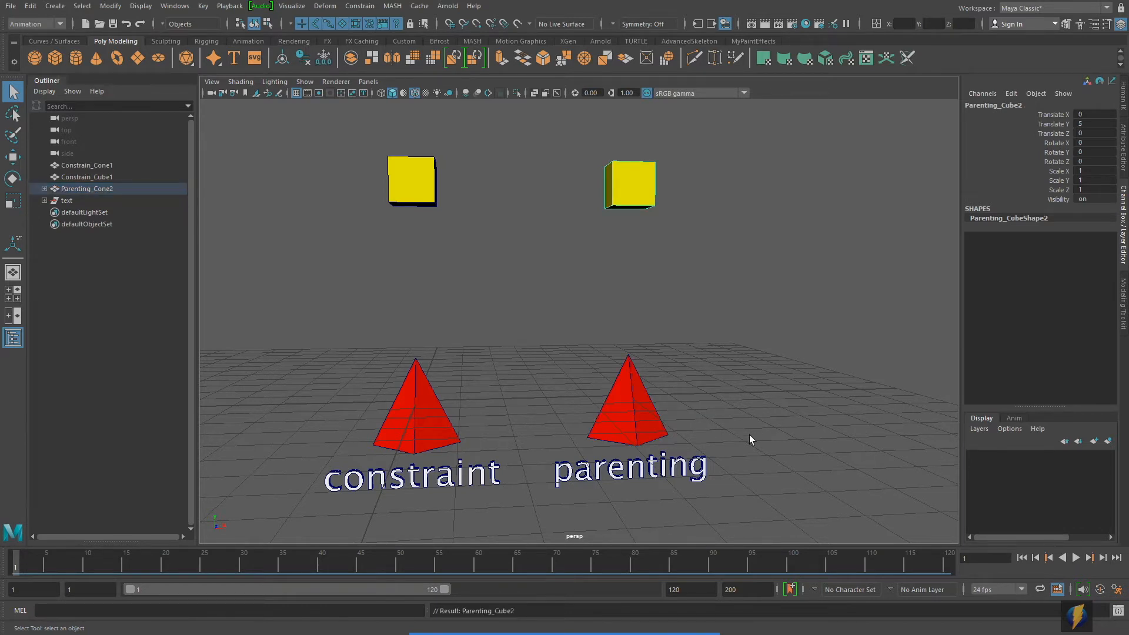
Step: Expand Parenting_Cone2 in the Outliner and select the parent cone to check how its child cube is included, finishing with nothing selected
{"action": "left_click", "coordinate": [44, 188]}
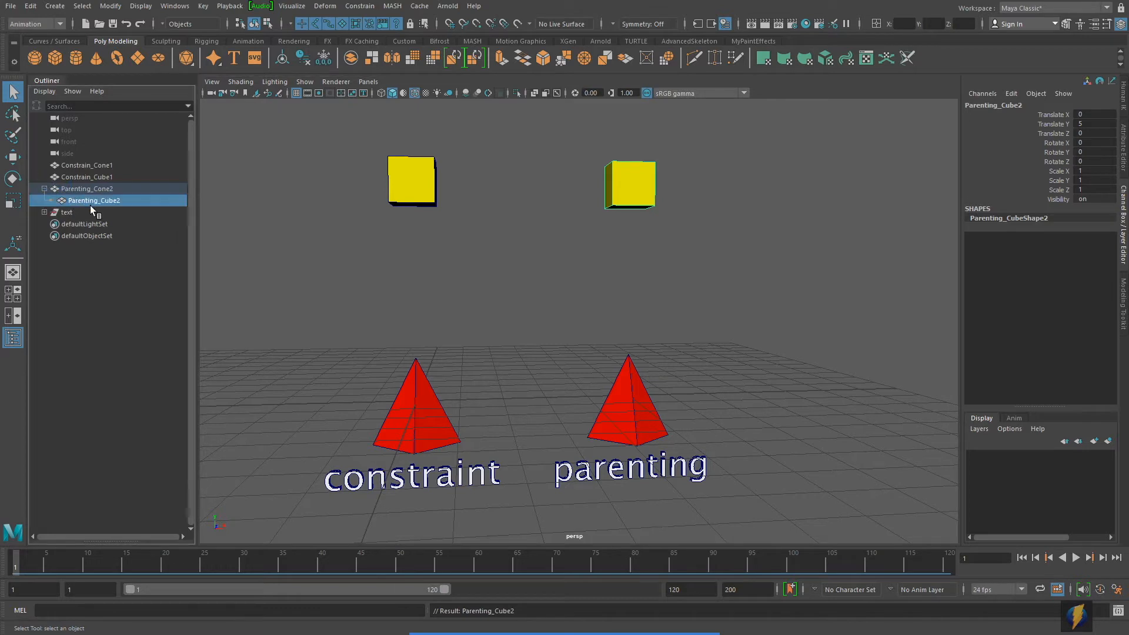
{"action": "left_click", "coordinate": [97, 187]}
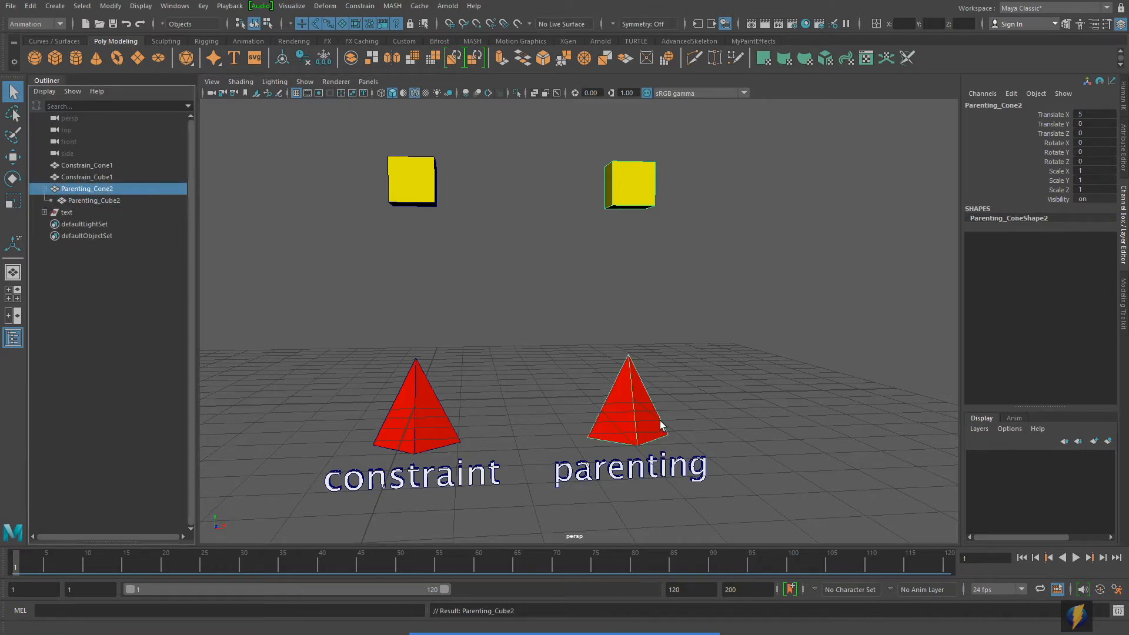
{"action": "middle_click_drag", "start_coordinate": [572, 398], "coordinate": [622, 401], "text": "alt"}
{"action": "left_click_drag", "start_coordinate": [624, 400], "coordinate": [638, 392], "text": "alt"}
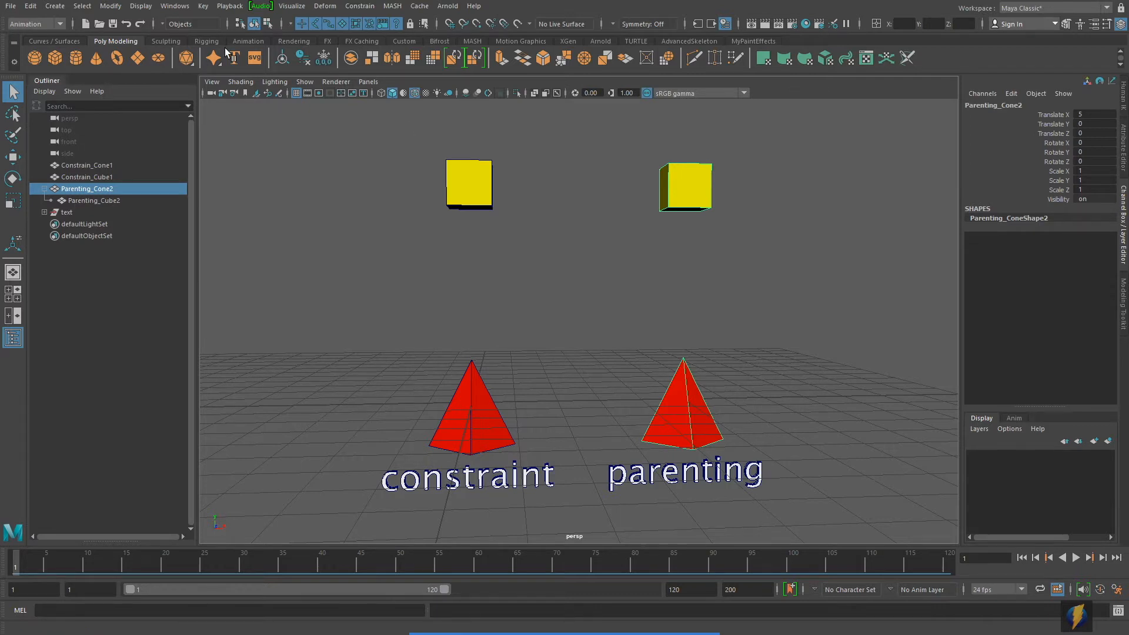
{"action": "left_click", "coordinate": [535, 252]}
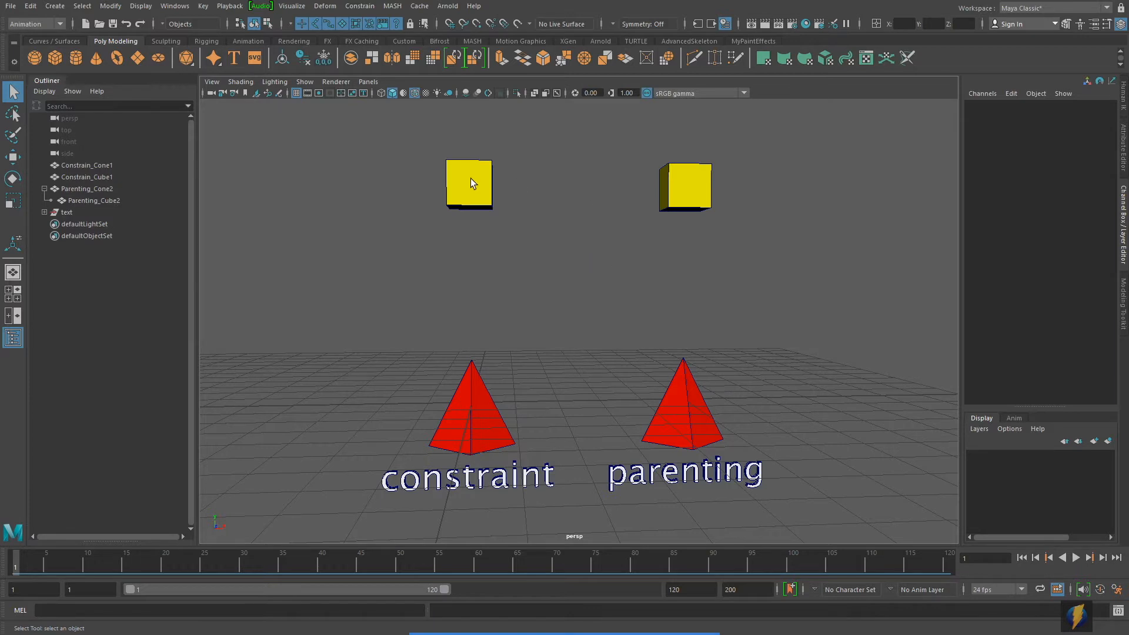
Step: Select Constrain_Cone1 as the driver first and add Constrain_Cube1 to the selection as the driven object
{"action": "left_click", "coordinate": [485, 431]}
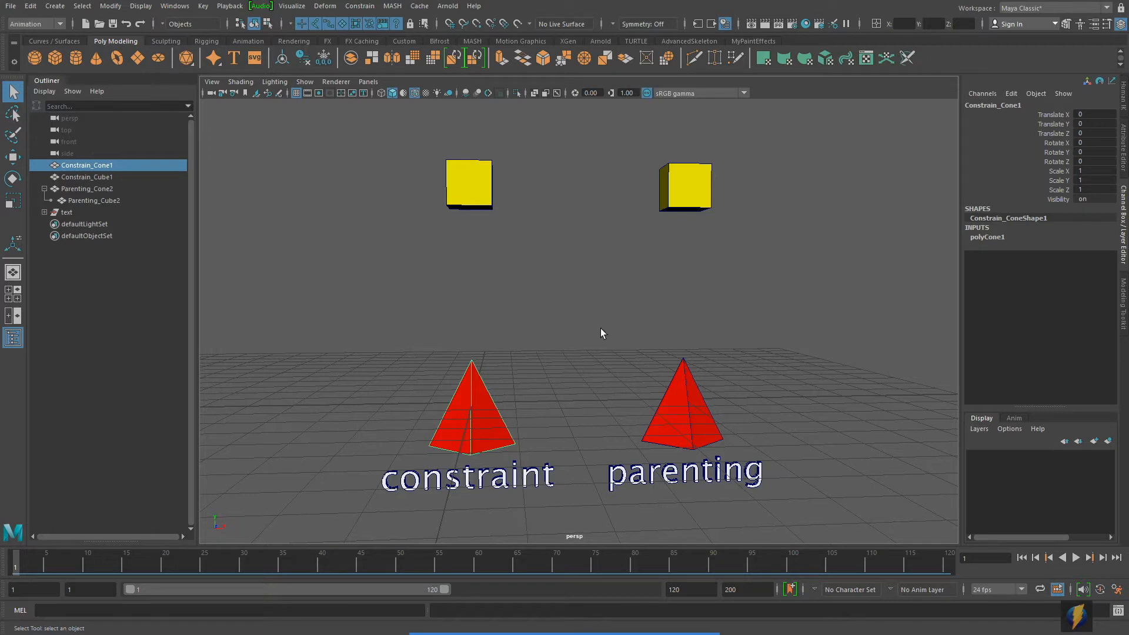
{"action": "left_click", "coordinate": [485, 184], "text": "shift"}
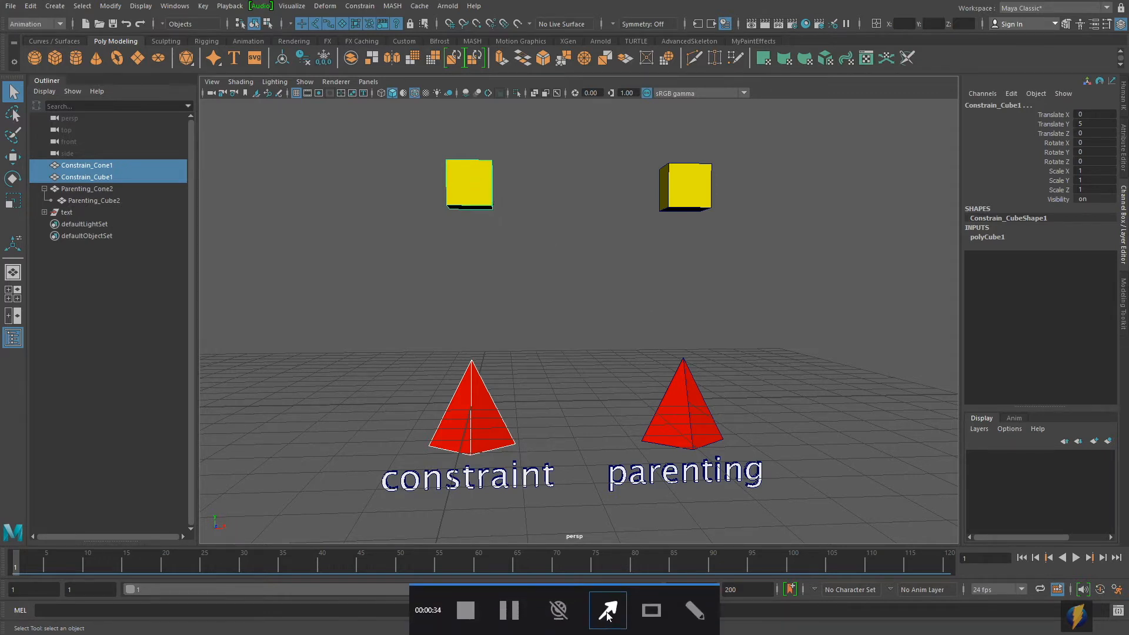
Step: Switch the menu set to Modeling and back to Animation
{"action": "left_click_drag", "start_coordinate": [318, 307], "coordinate": [56, 26]}
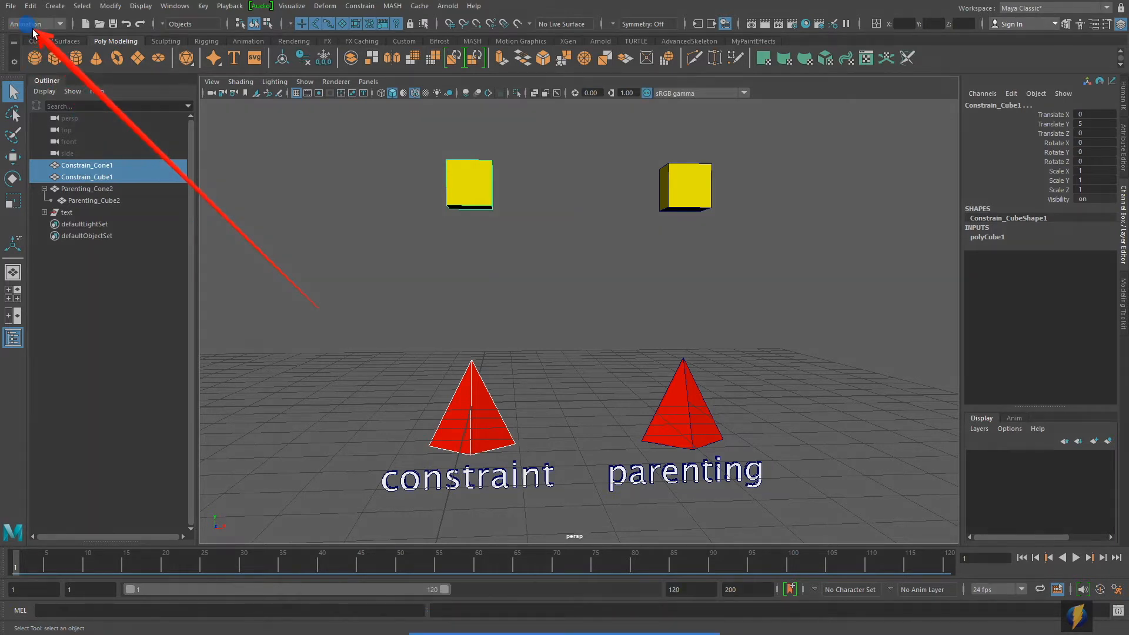
{"action": "left_click", "coordinate": [60, 26]}
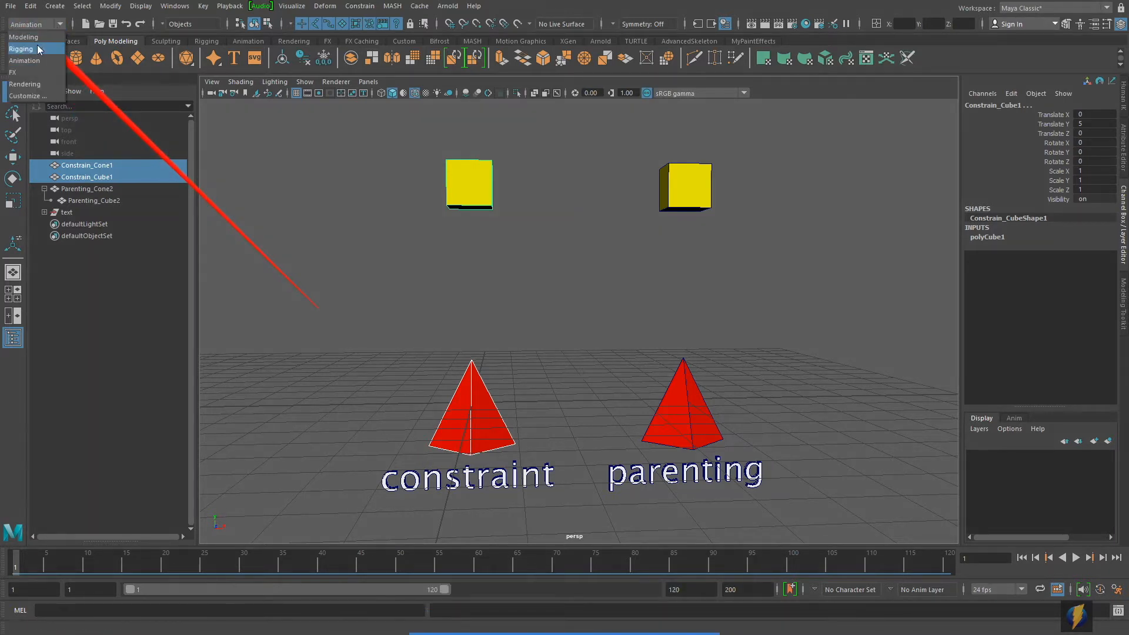
{"action": "left_click", "coordinate": [23, 37]}
{"action": "left_click", "coordinate": [59, 26]}
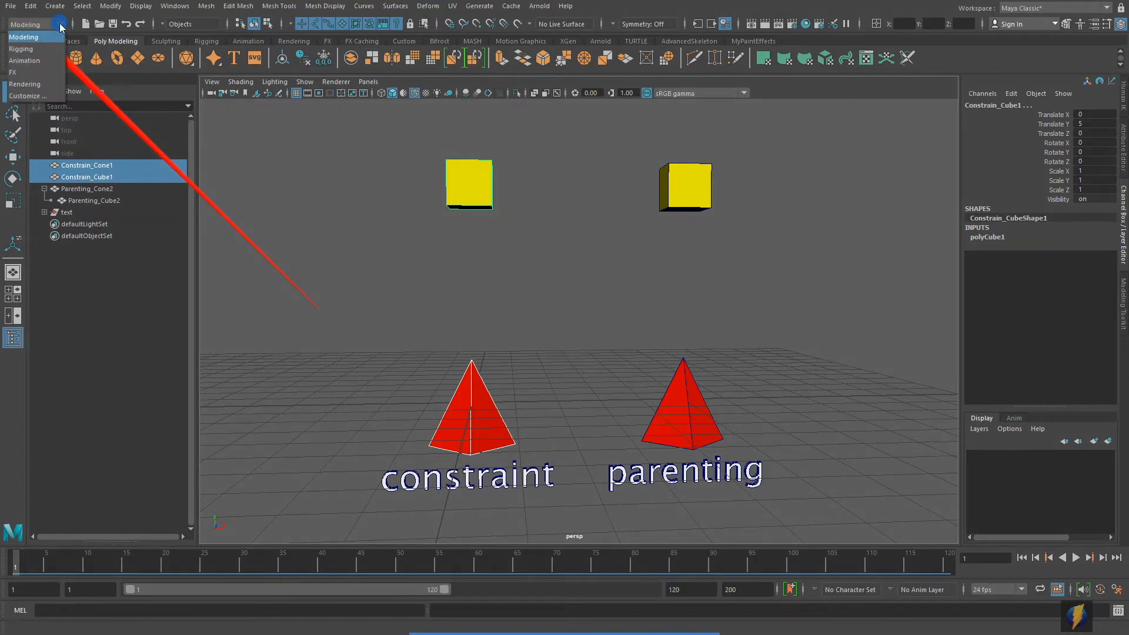
{"action": "left_click", "coordinate": [29, 60]}
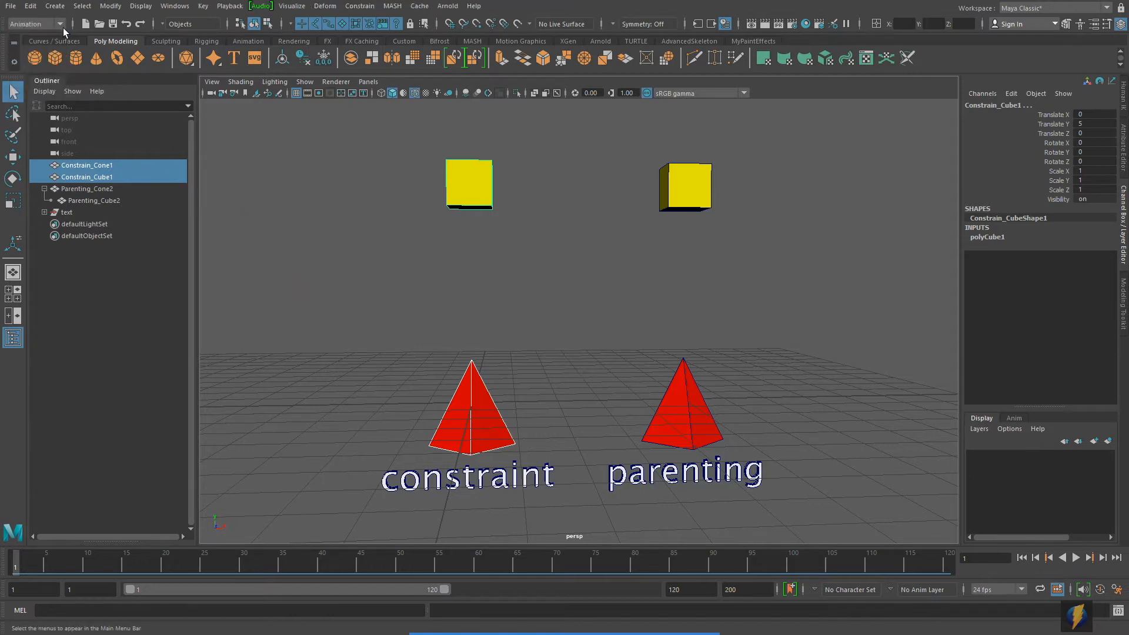
{"action": "left_click", "coordinate": [609, 615]}
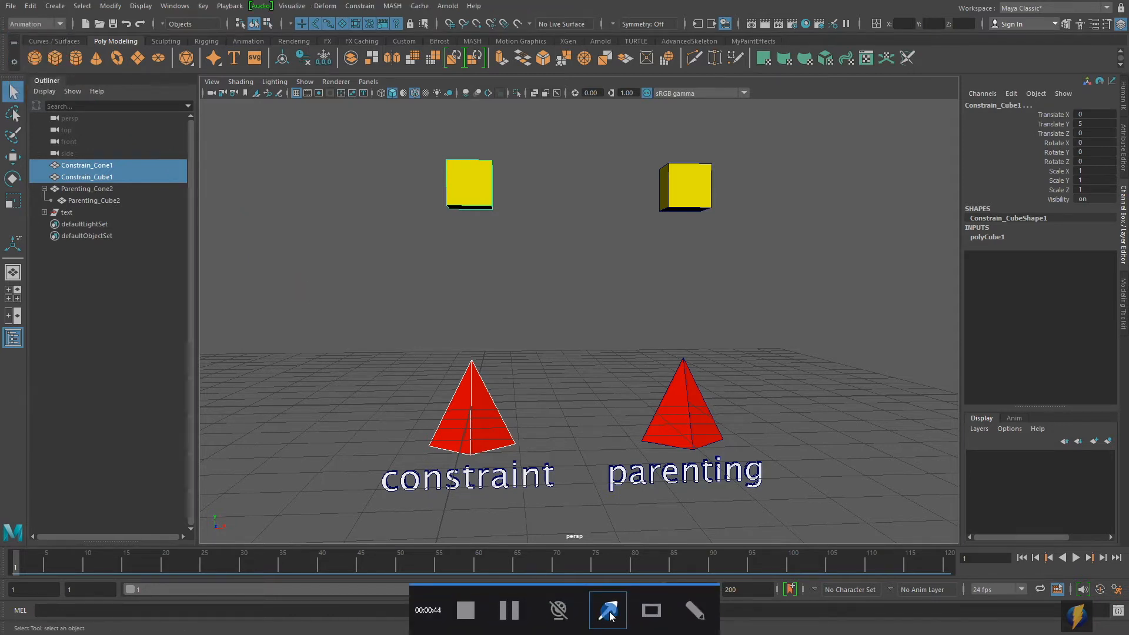
{"action": "left_click_drag", "start_coordinate": [313, 344], "coordinate": [357, 8]}
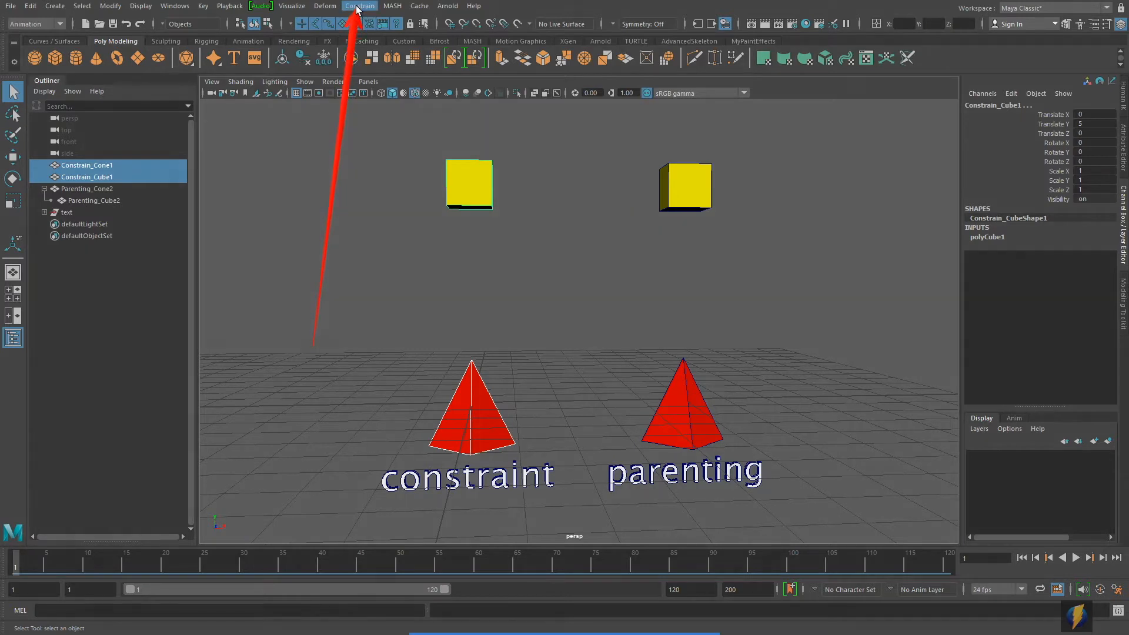
Step: Reset the Parent Constraint options to their defaults and apply the constraint from the selected cone to the cube
{"action": "left_click", "coordinate": [357, 7]}
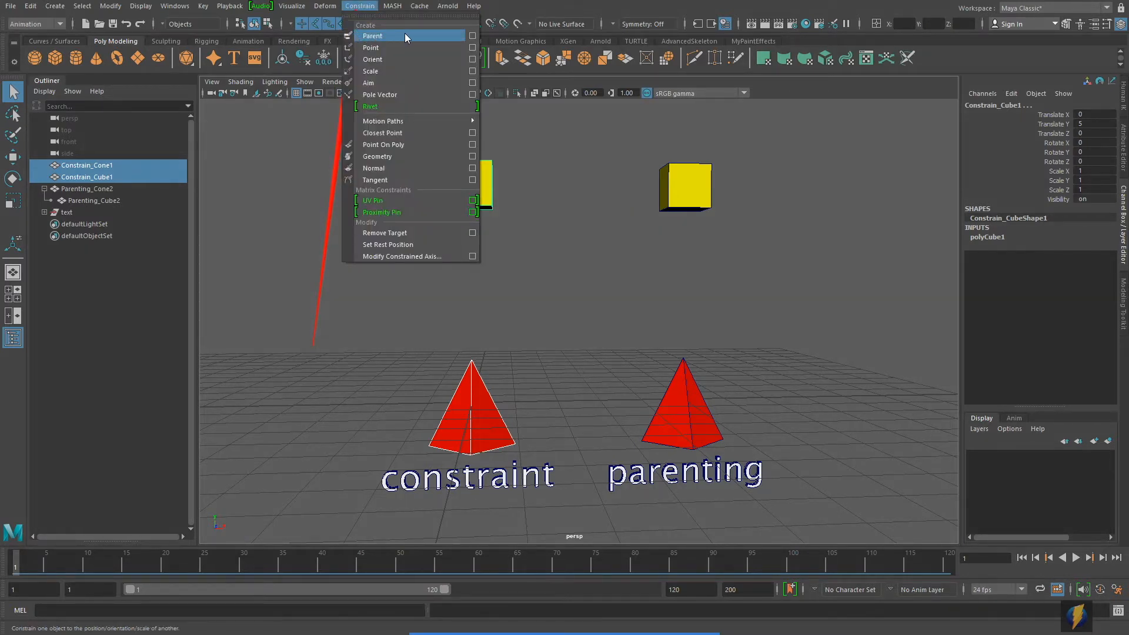
{"action": "left_click", "coordinate": [472, 36]}
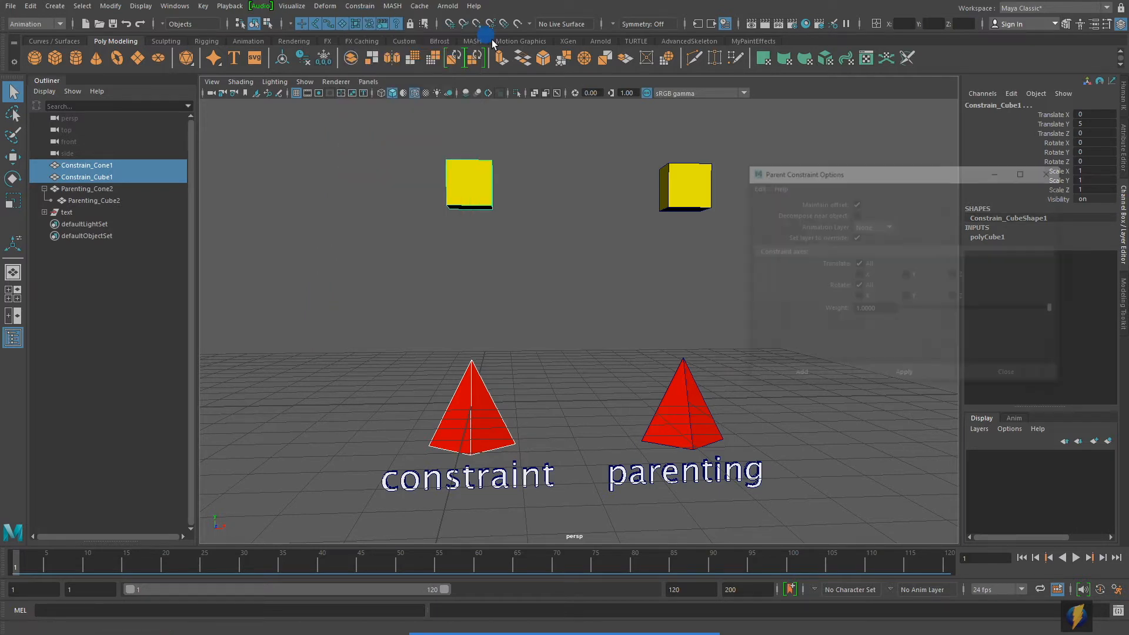
{"action": "left_click", "coordinate": [756, 187]}
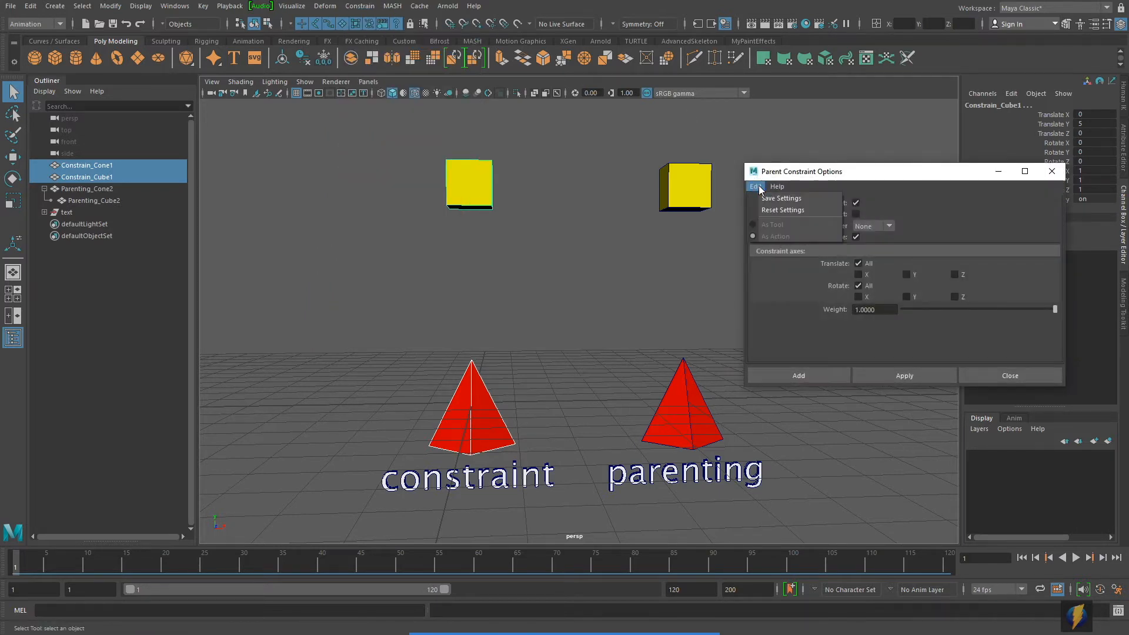
{"action": "left_click", "coordinate": [782, 210]}
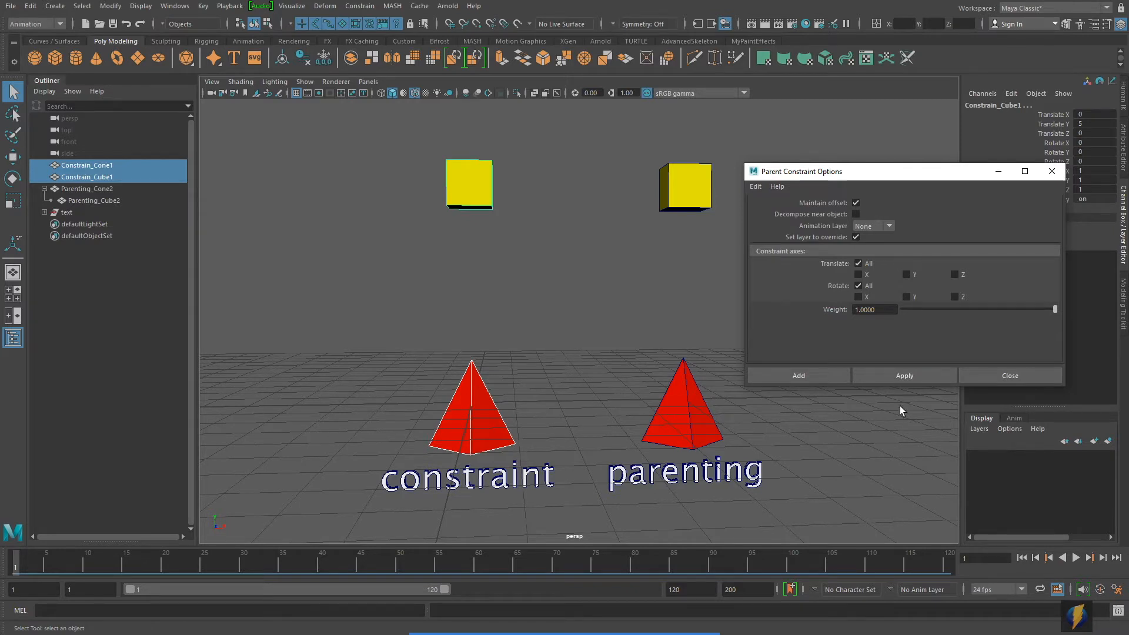
{"action": "left_click", "coordinate": [904, 377]}
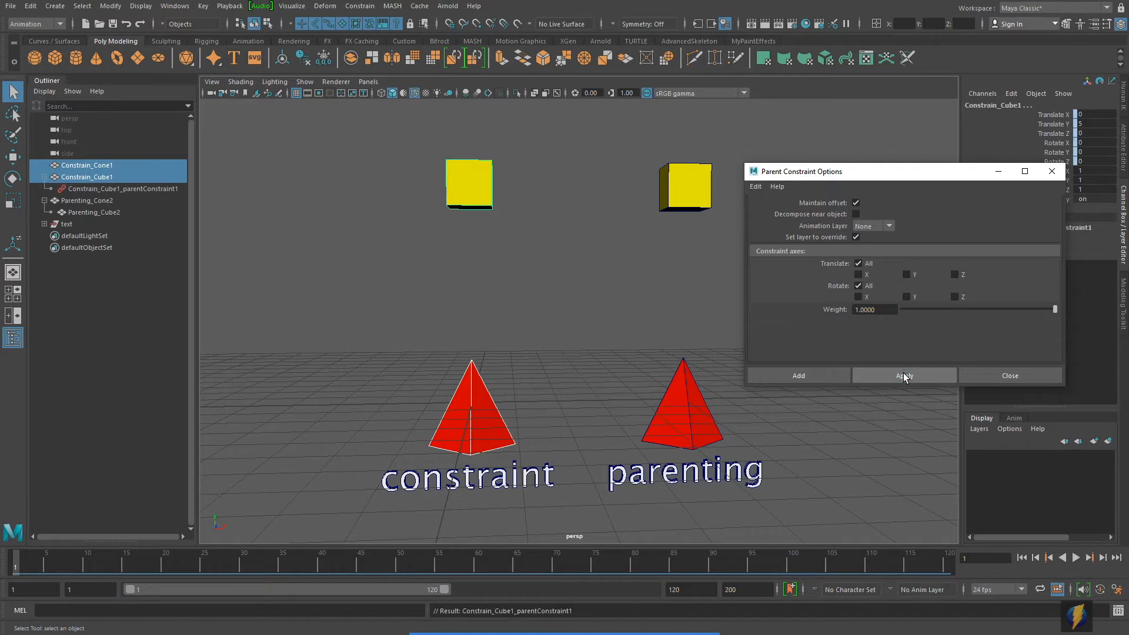
{"action": "left_click", "coordinate": [993, 370]}
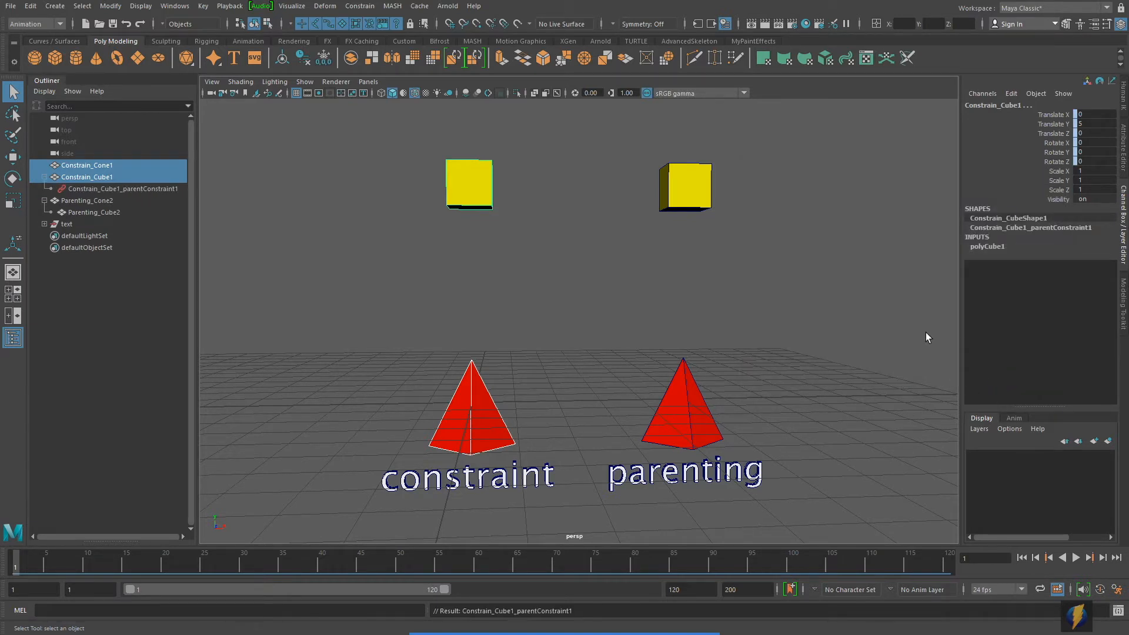
Step: Examine the Parenting_Cone2 hierarchy in the Outliner by collapsing and reopening it and selecting the child cube and parent cone in turn
{"action": "left_click", "coordinate": [44, 177]}
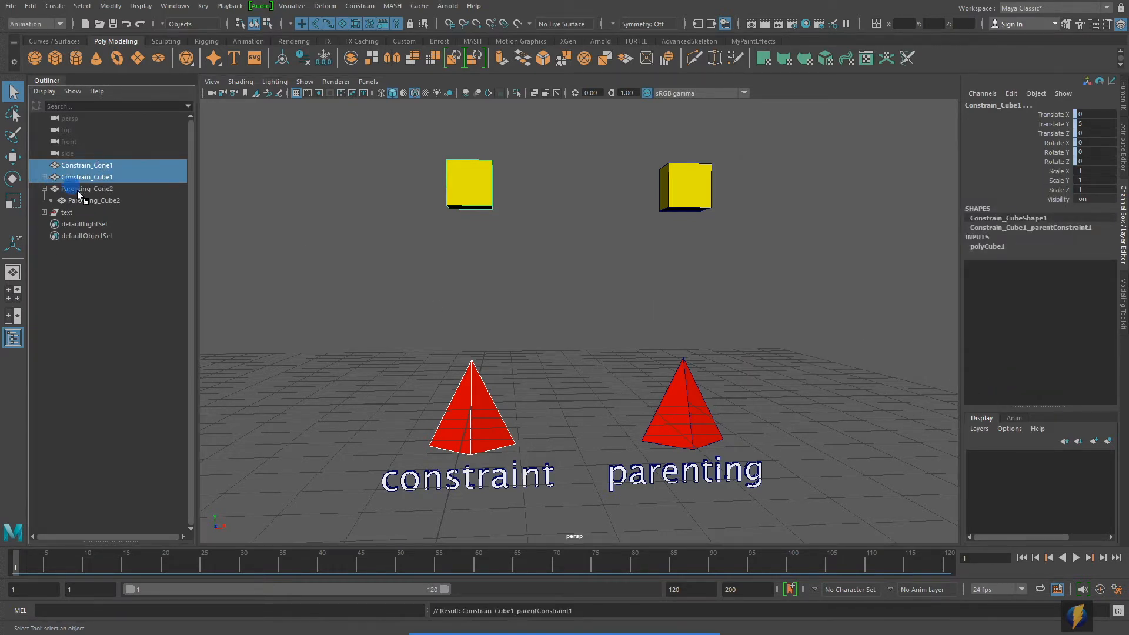
{"action": "left_click", "coordinate": [44, 189]}
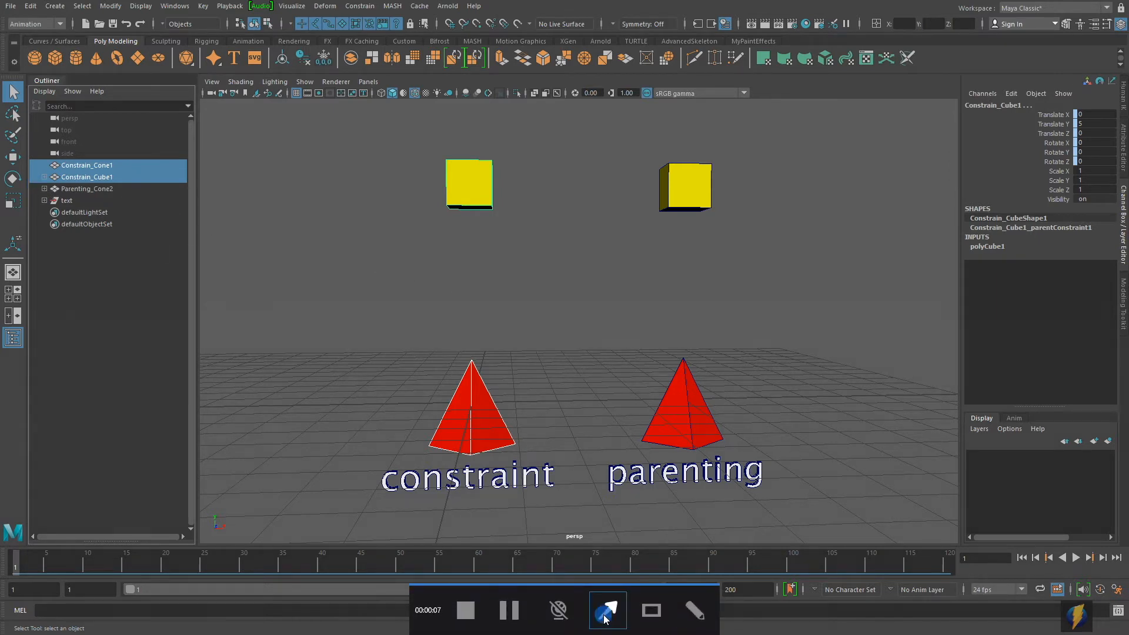
{"action": "mouse_move", "coordinate": [321, 285]}
{"action": "left_mouse_down"}
{"action": "mouse_move", "coordinate": [668, 396]}
{"action": "mouse_move", "coordinate": [656, 232]}
{"action": "mouse_move", "coordinate": [245, 323]}
{"action": "mouse_move", "coordinate": [113, 194]}
{"action": "left_mouse_up"}
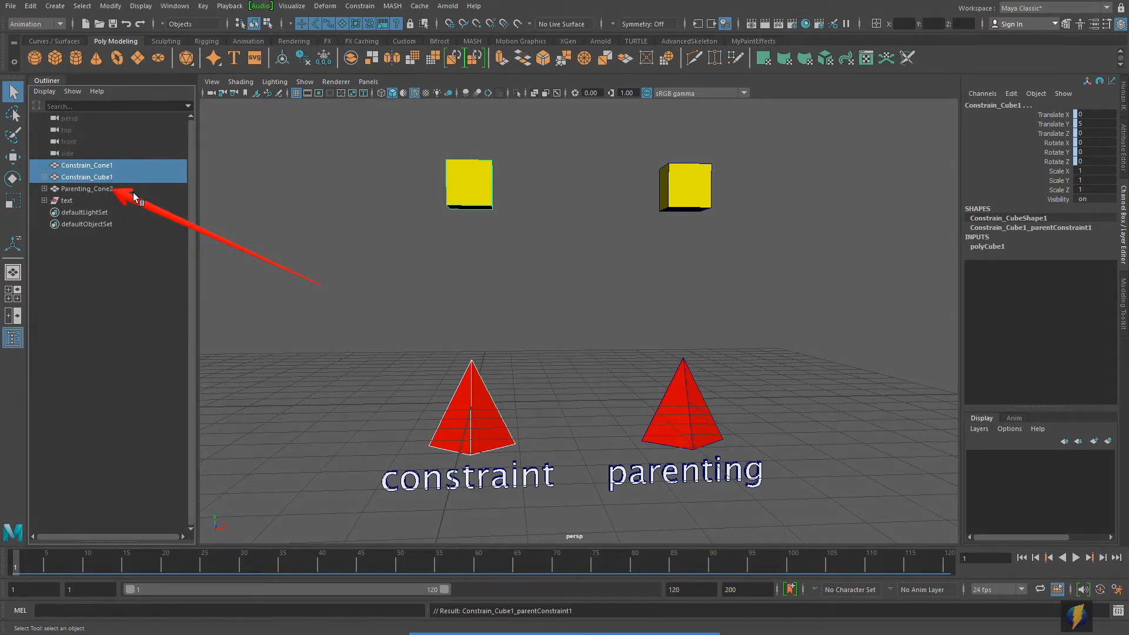
{"action": "left_click", "coordinate": [44, 189]}
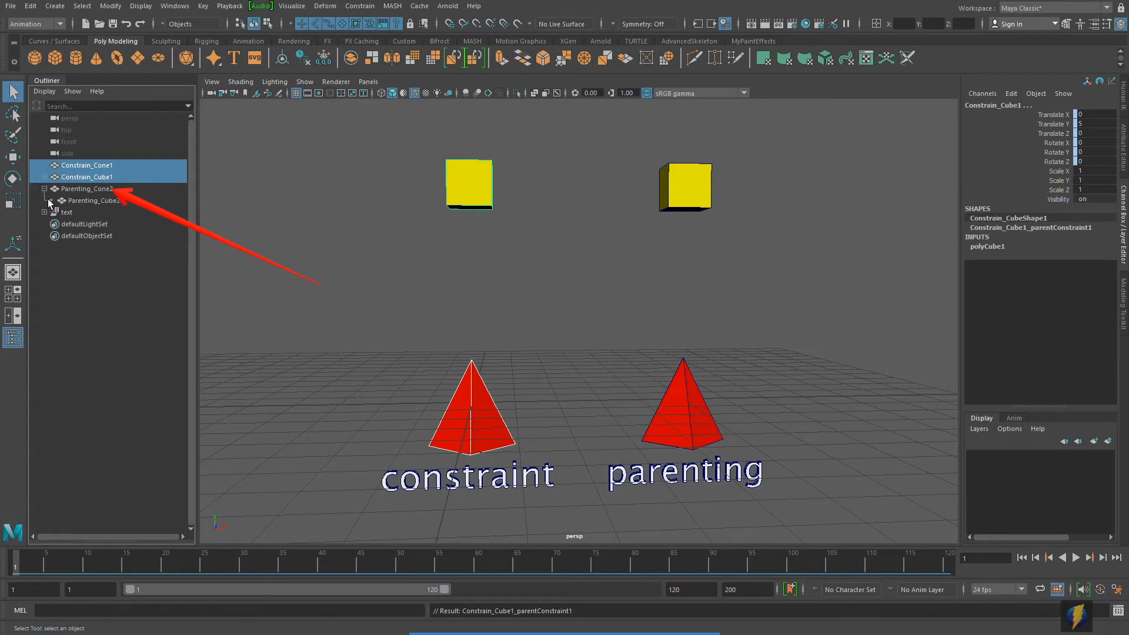
{"action": "left_click", "coordinate": [97, 198]}
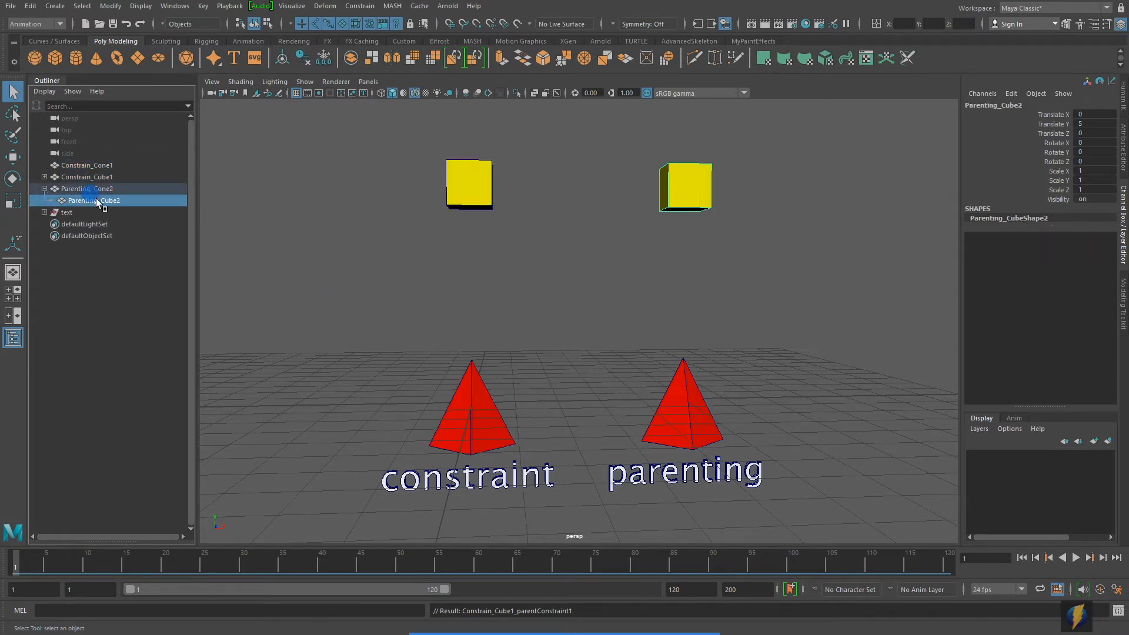
{"action": "left_click", "coordinate": [89, 190]}
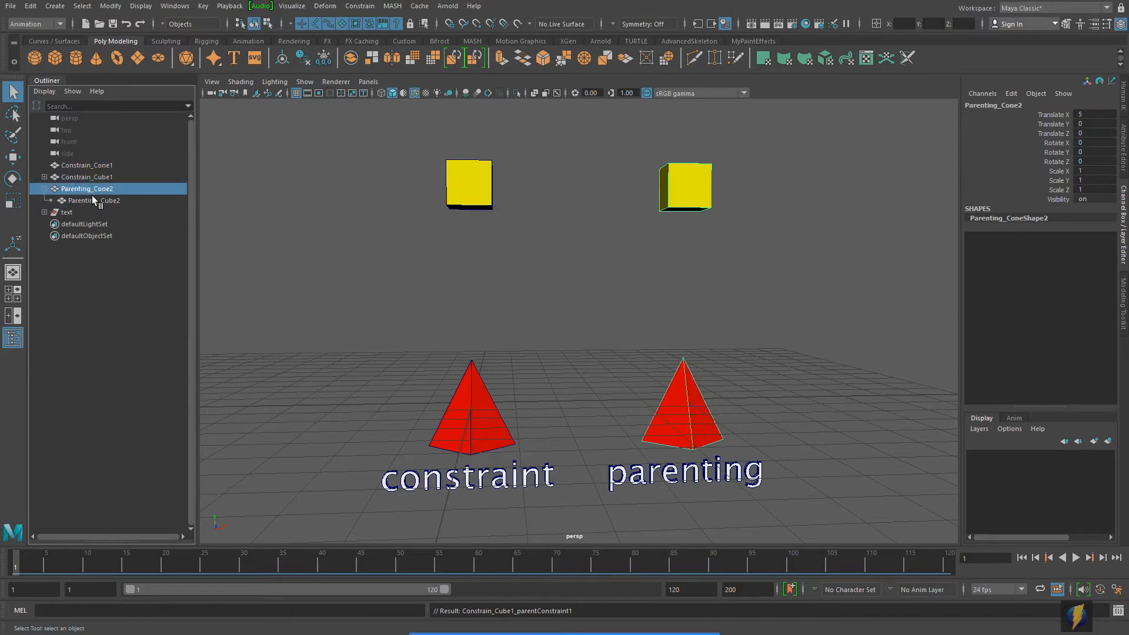
{"action": "left_click", "coordinate": [100, 203]}
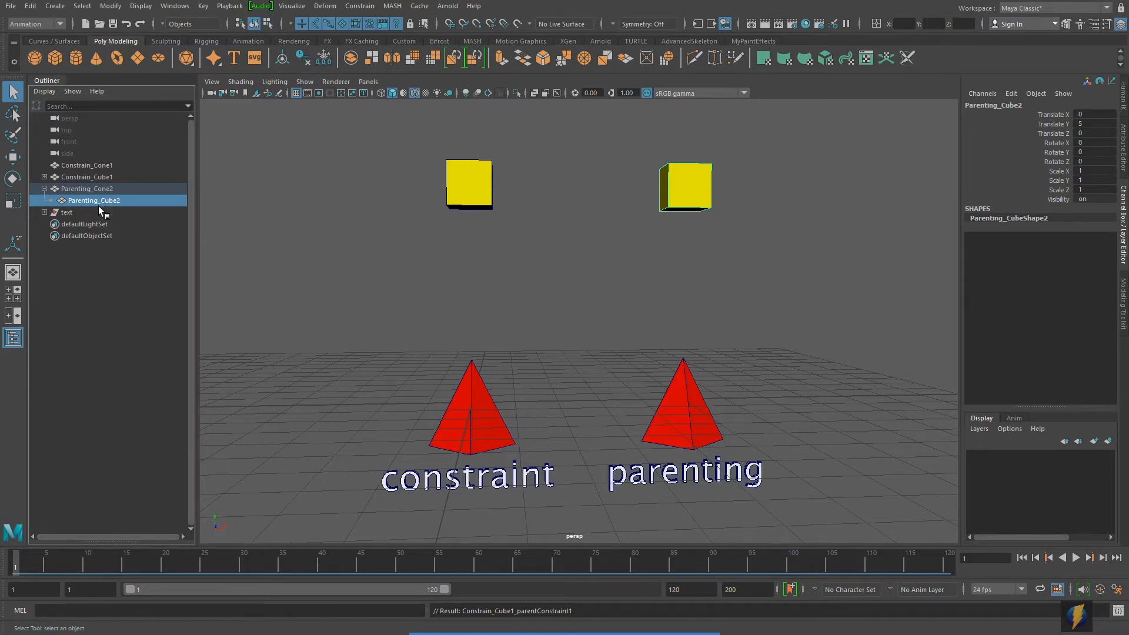
Step: Examine Constrain_Cone1, Constrain_Cube1 and the parent constraint node nested under the cube, finishing with nothing selected
{"action": "left_click", "coordinate": [104, 167]}
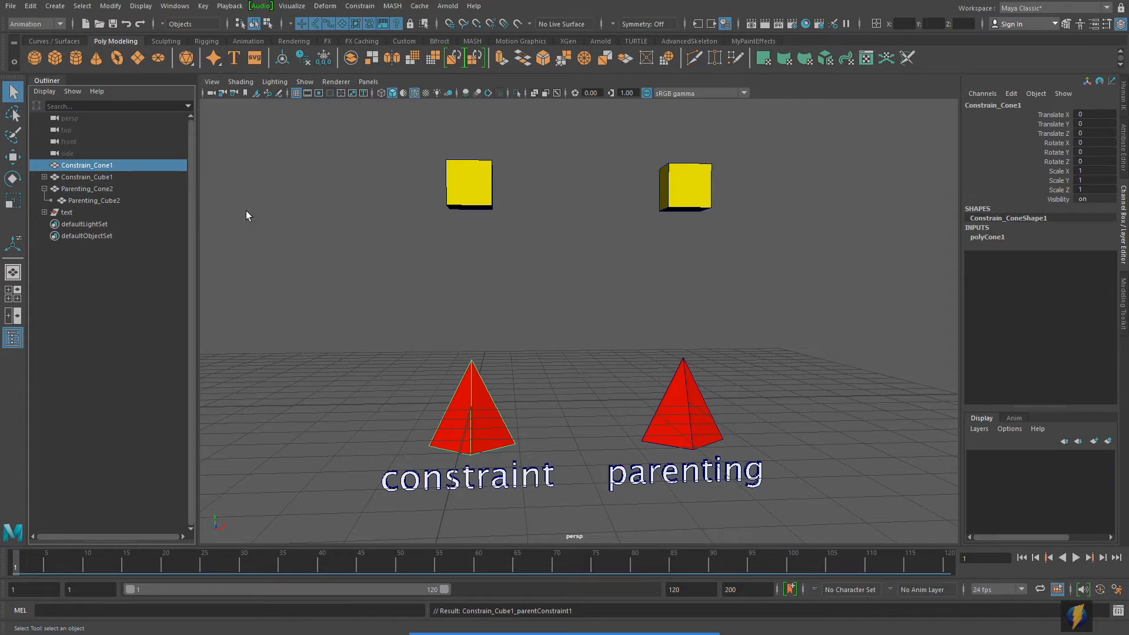
{"action": "left_click", "coordinate": [107, 177]}
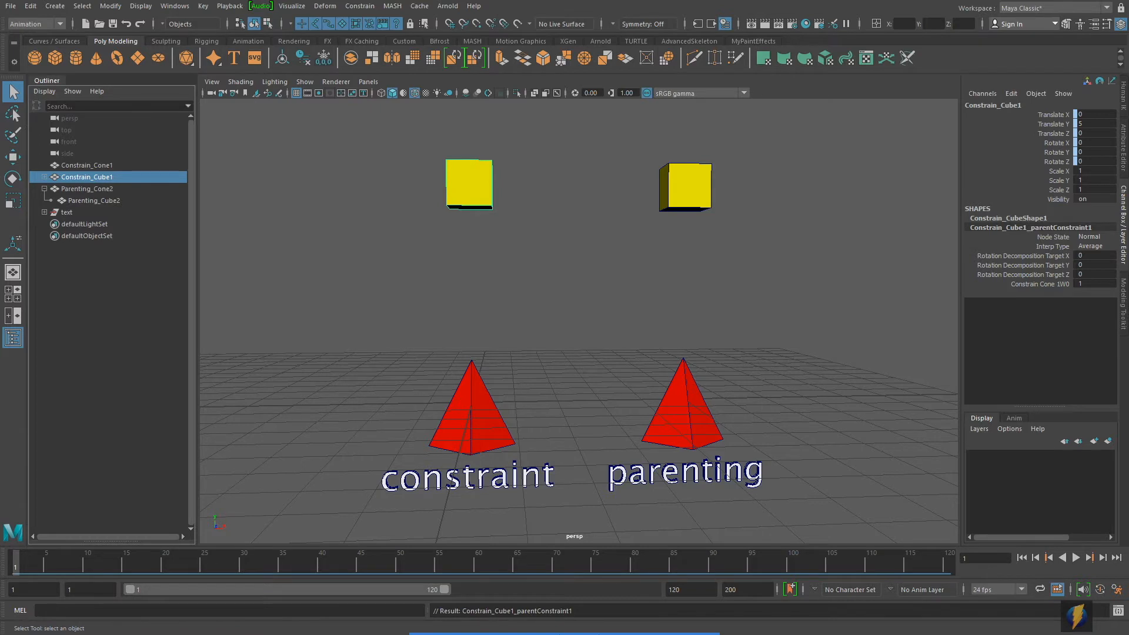
{"action": "left_click_drag", "start_coordinate": [121, 369], "coordinate": [47, 187]}
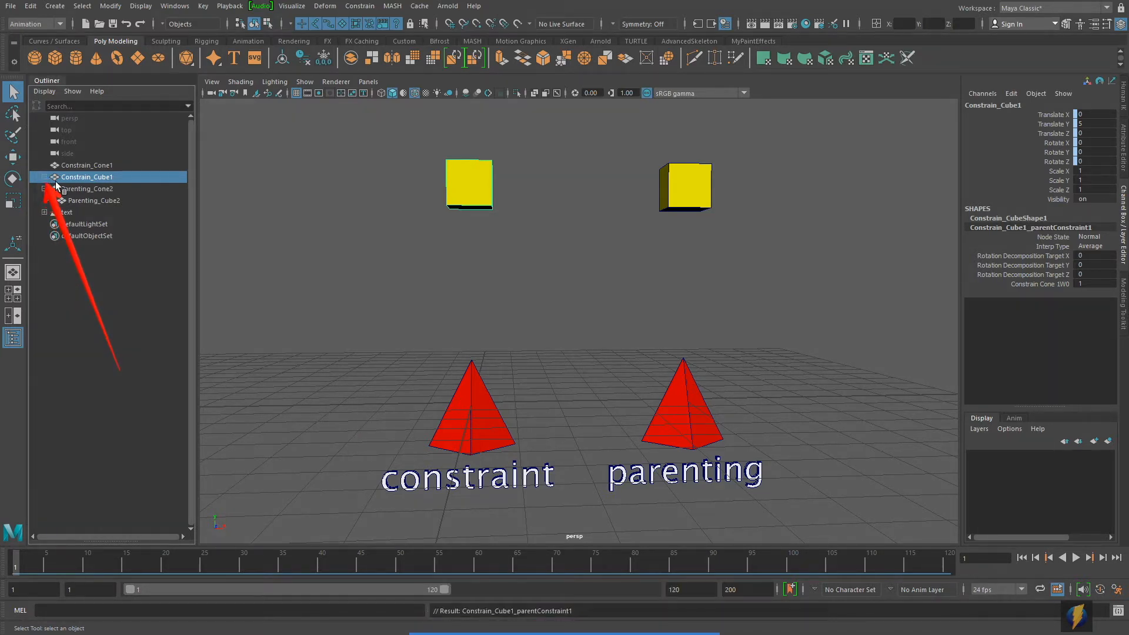
{"action": "left_click", "coordinate": [44, 177]}
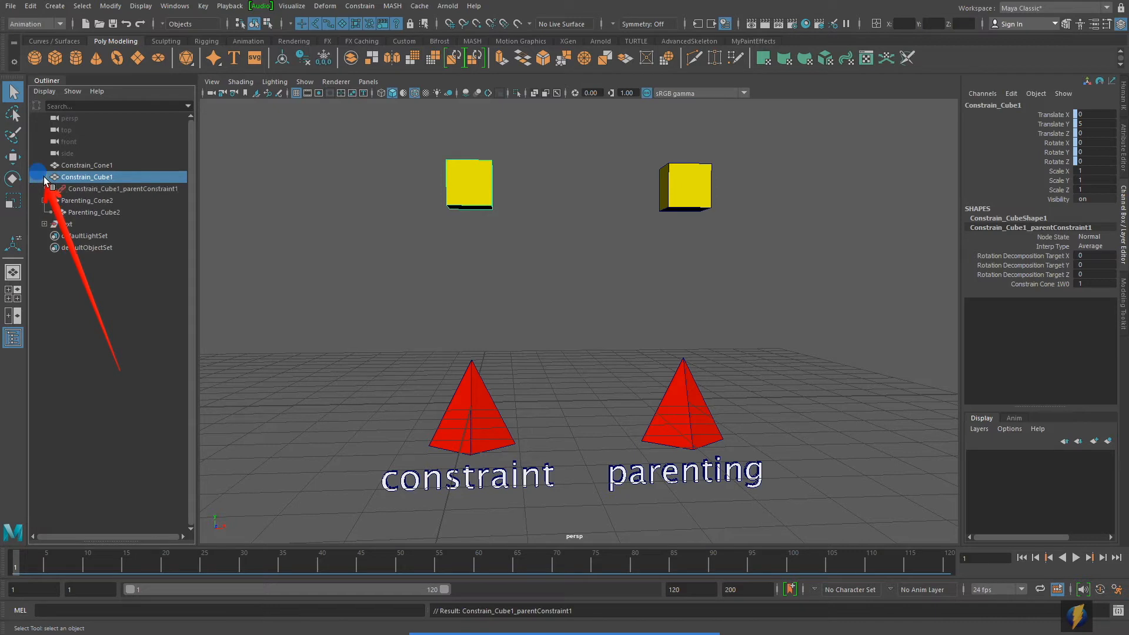
{"action": "left_click", "coordinate": [127, 187]}
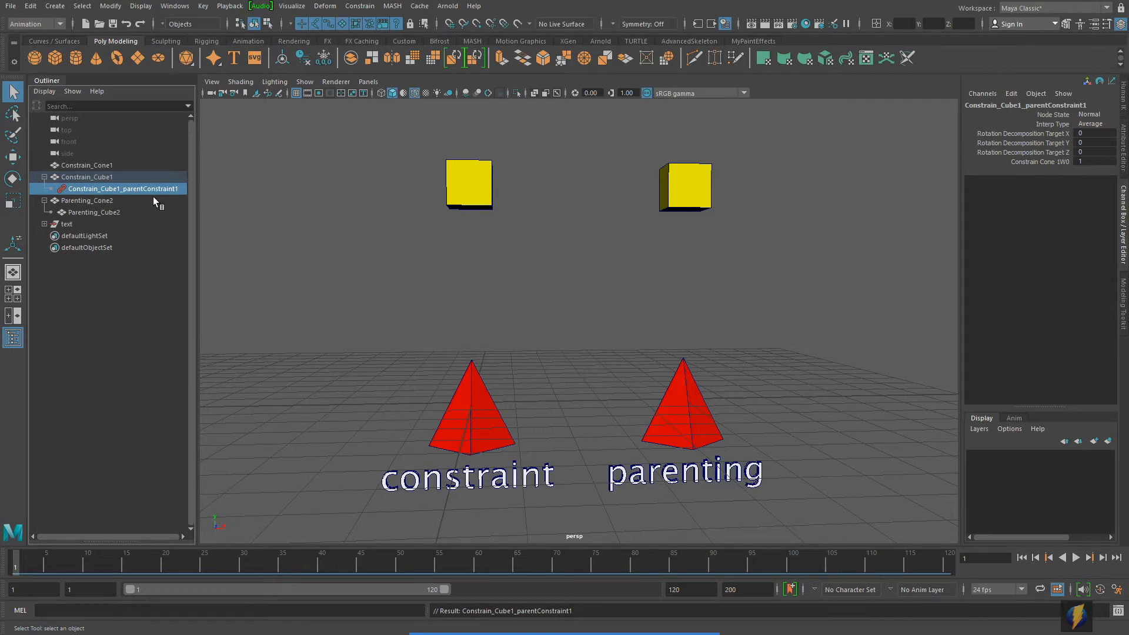
{"action": "left_click", "coordinate": [399, 242]}
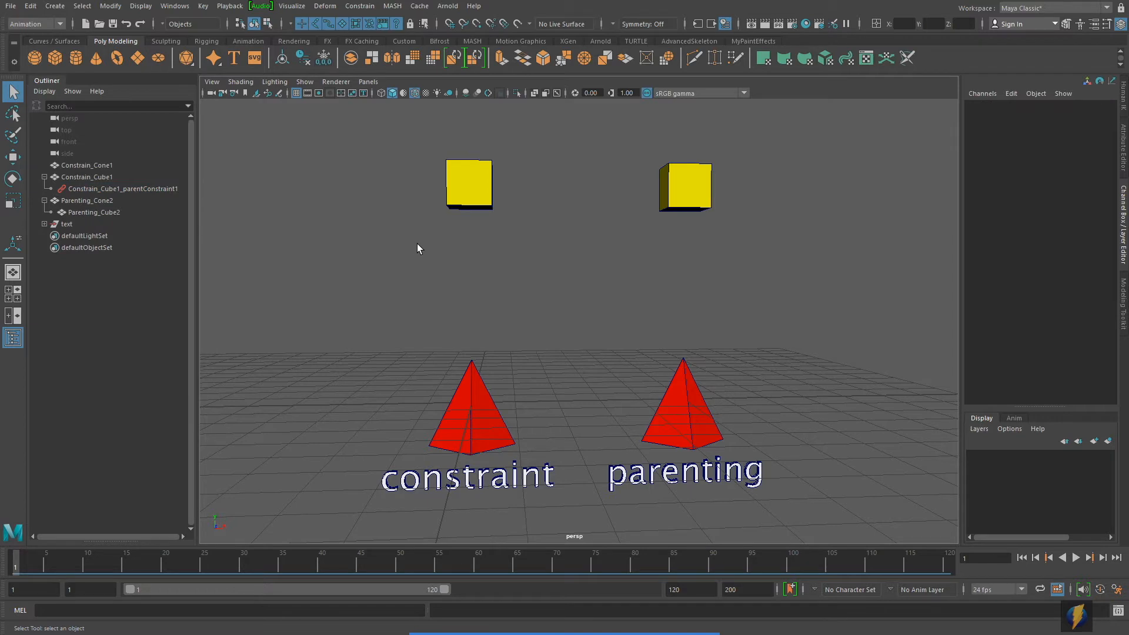
{"action": "left_click", "coordinate": [607, 612]}
{"action": "mouse_move", "coordinate": [323, 300]}
{"action": "left_mouse_down"}
{"action": "mouse_move", "coordinate": [387, 233]}
{"action": "mouse_move", "coordinate": [449, 213]}
{"action": "mouse_move", "coordinate": [335, 196]}
{"action": "mouse_move", "coordinate": [433, 220]}
{"action": "mouse_move", "coordinate": [395, 249]}
{"action": "mouse_move", "coordinate": [458, 409]}
{"action": "left_mouse_up"}
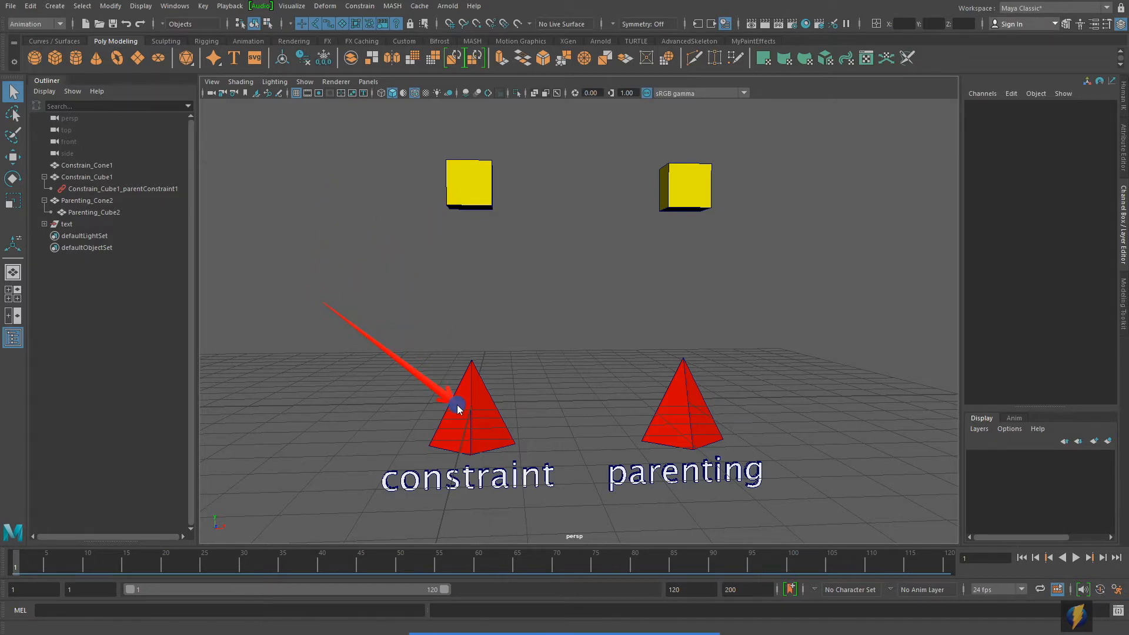
{"action": "mouse_move", "coordinate": [459, 409]}
{"action": "left_mouse_down"}
{"action": "mouse_move", "coordinate": [393, 247]}
{"action": "mouse_move", "coordinate": [423, 202]}
{"action": "mouse_move", "coordinate": [430, 352]}
{"action": "left_mouse_up"}
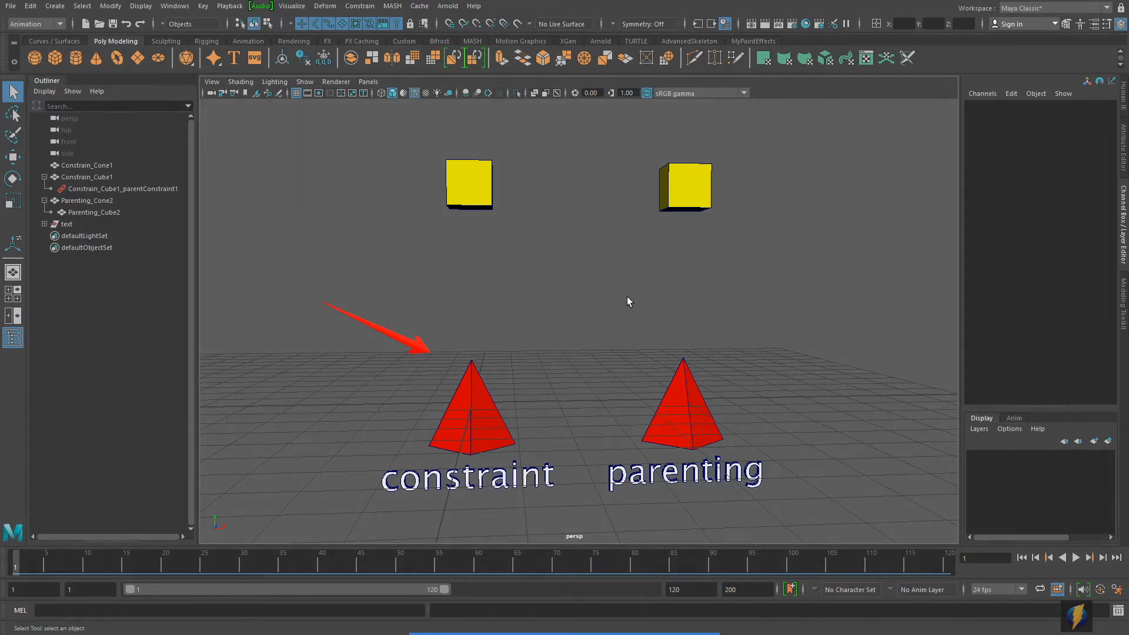
Step: Try moving Parenting_Cone2 freely in the XY plane to test its parented cube, and undo the moves
{"action": "scroll", "coordinate": [641, 292], "scroll_direction": "down", "scroll_amount": 1}
{"action": "middle_click_drag", "start_coordinate": [664, 282], "coordinate": [677, 298], "text": "alt"}
{"action": "left_click_drag", "start_coordinate": [695, 309], "coordinate": [701, 329], "text": "alt"}
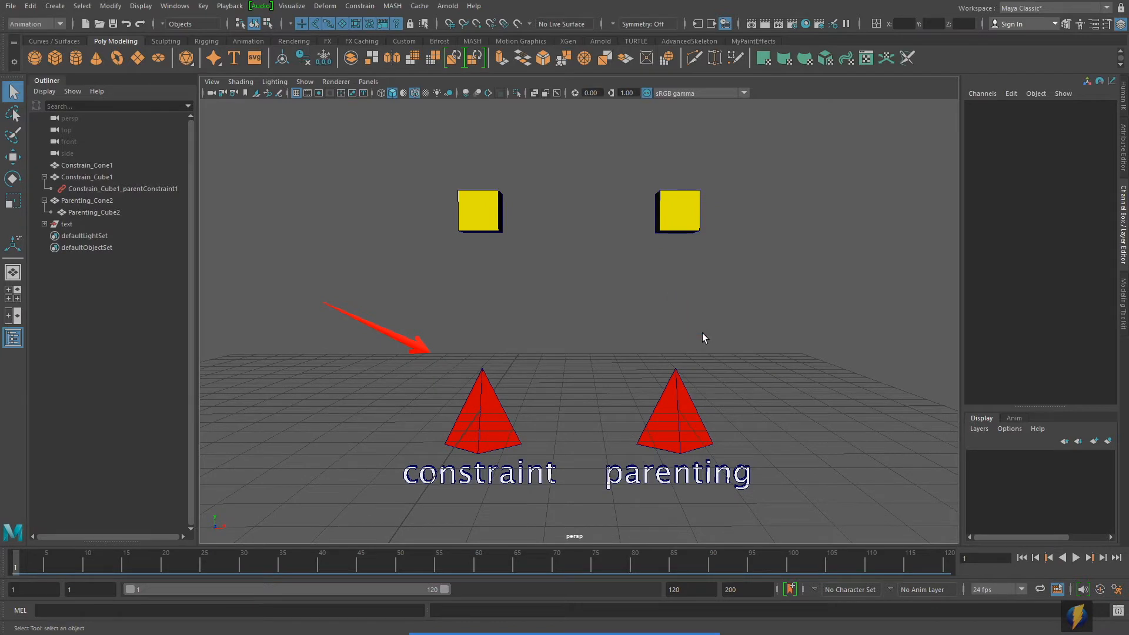
{"action": "left_click", "coordinate": [662, 415]}
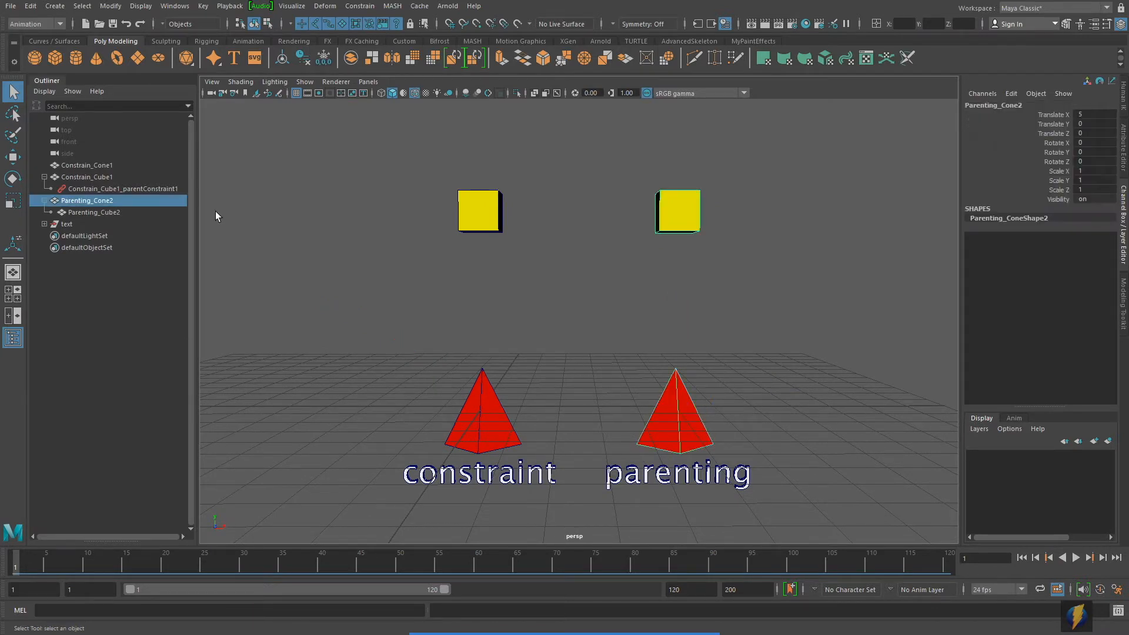
{"action": "key", "text": "w"}
{"action": "middle_click_drag", "start_coordinate": [702, 300], "coordinate": [680, 306], "text": "alt"}
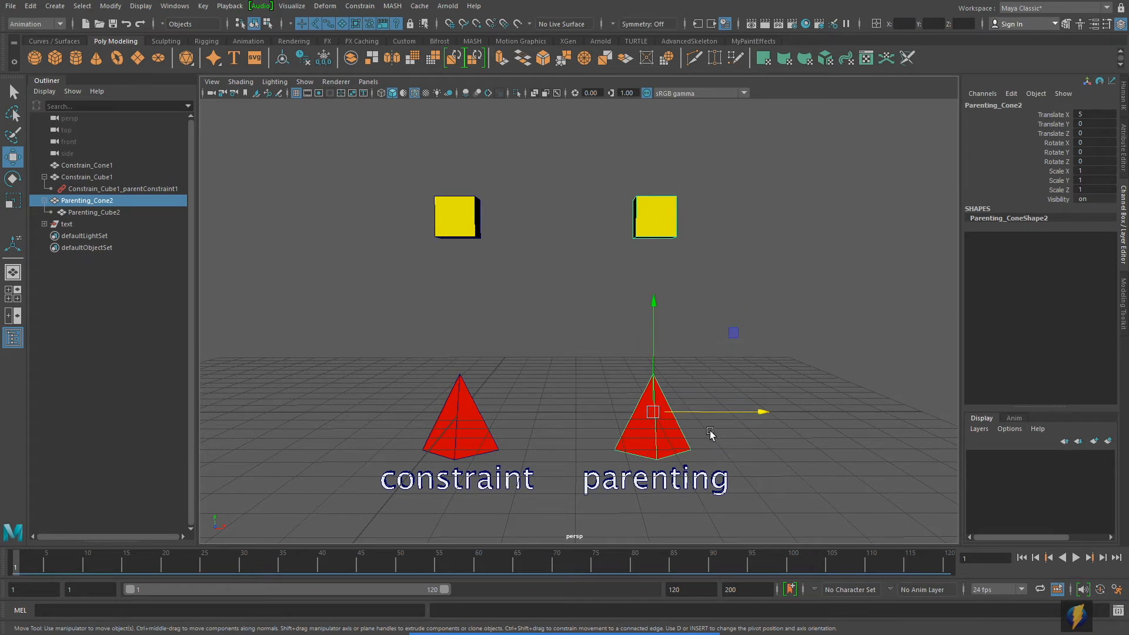
{"action": "left_click_drag", "start_coordinate": [738, 333], "coordinate": [803, 267]}
{"action": "key", "text": "ctrl+z"}
{"action": "key", "text": "ctrl+z"}
{"action": "key", "text": "ctrl+z"}
{"action": "key", "text": "ctrl+z"}
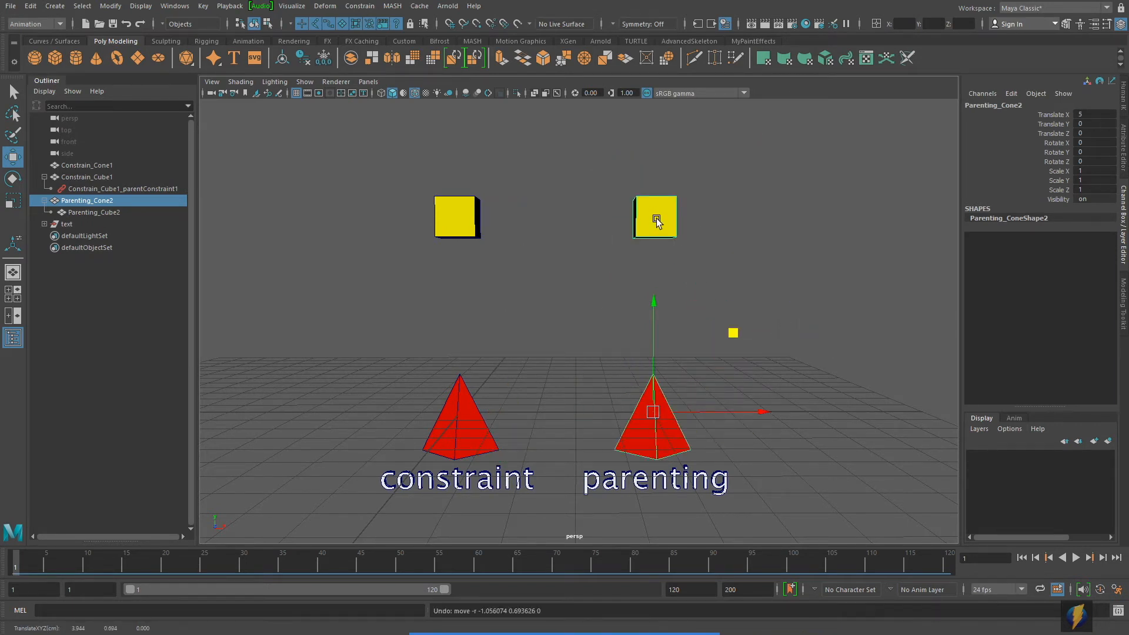
Step: Try moving Constrain_Cone1 up about 1.46 units to test its constrained cube, and undo the move
{"action": "left_click", "coordinate": [460, 428]}
{"action": "middle_click_drag", "start_coordinate": [547, 341], "coordinate": [547, 276]}
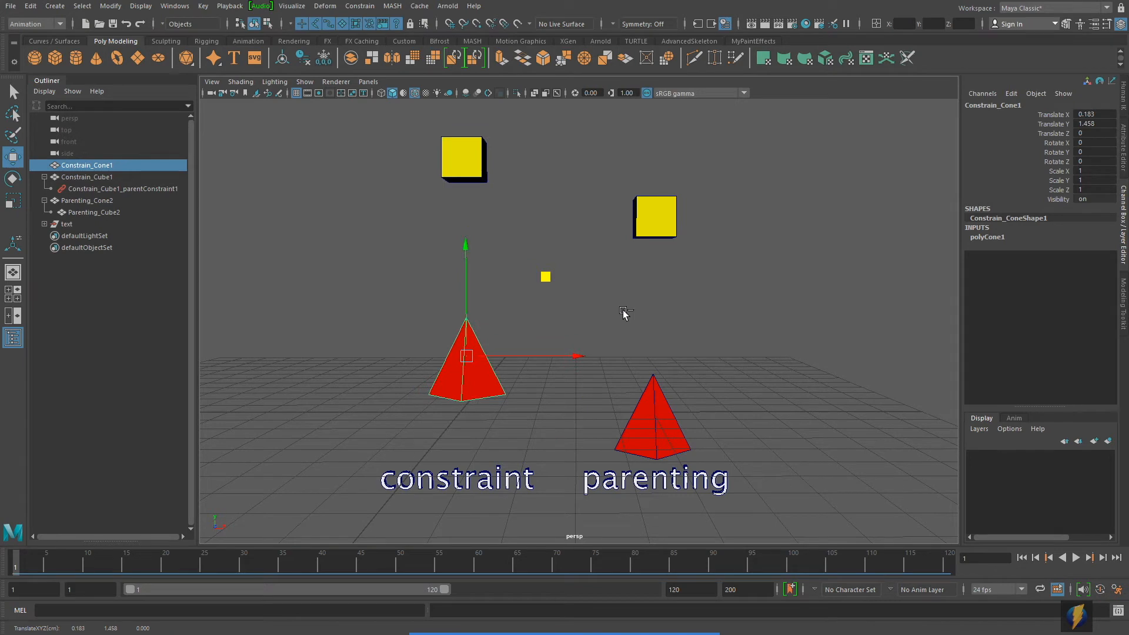
{"action": "key", "text": "ctrl+z"}
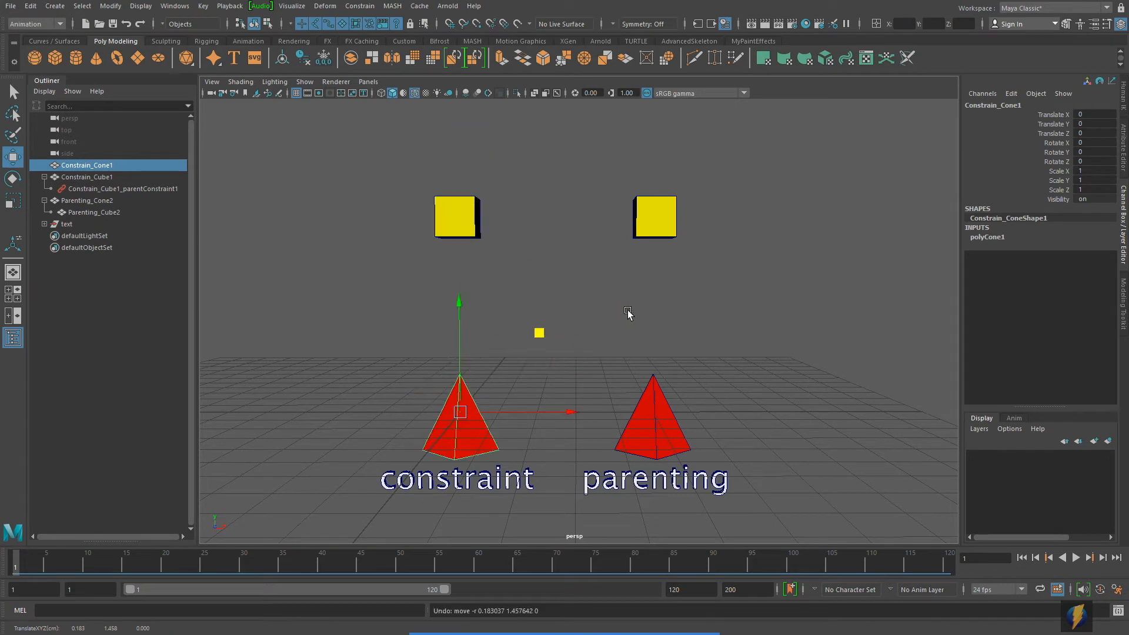
Step: Rotate Parenting_Cone2 to about 39 in X and -38 in Z, and Constrain_Cone1 to about 35 in X and -39 in Z
{"action": "left_click", "coordinate": [655, 422]}
{"action": "key", "text": "e"}
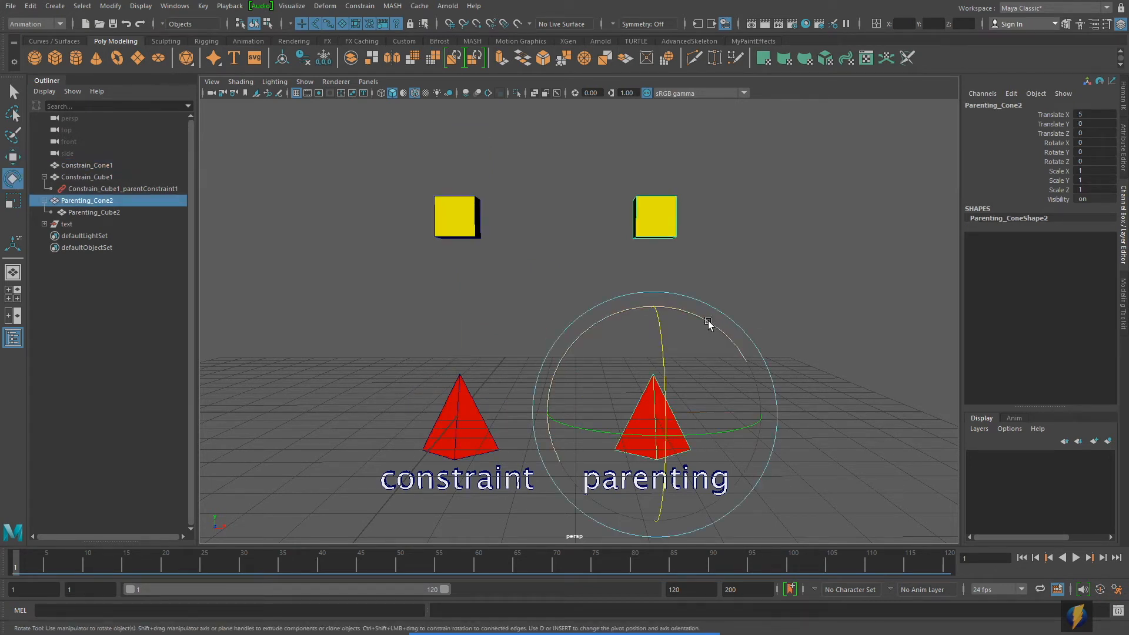
{"action": "left_click_drag", "start_coordinate": [704, 322], "coordinate": [696, 441]}
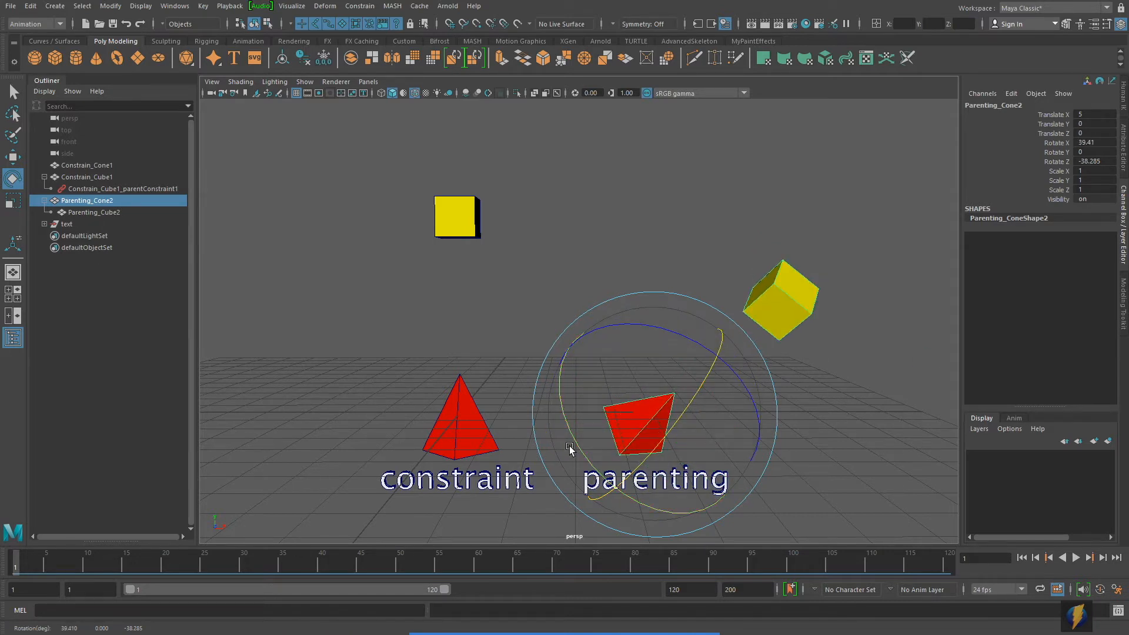
{"action": "left_click", "coordinate": [461, 434]}
{"action": "left_click_drag", "start_coordinate": [501, 320], "coordinate": [489, 400]}
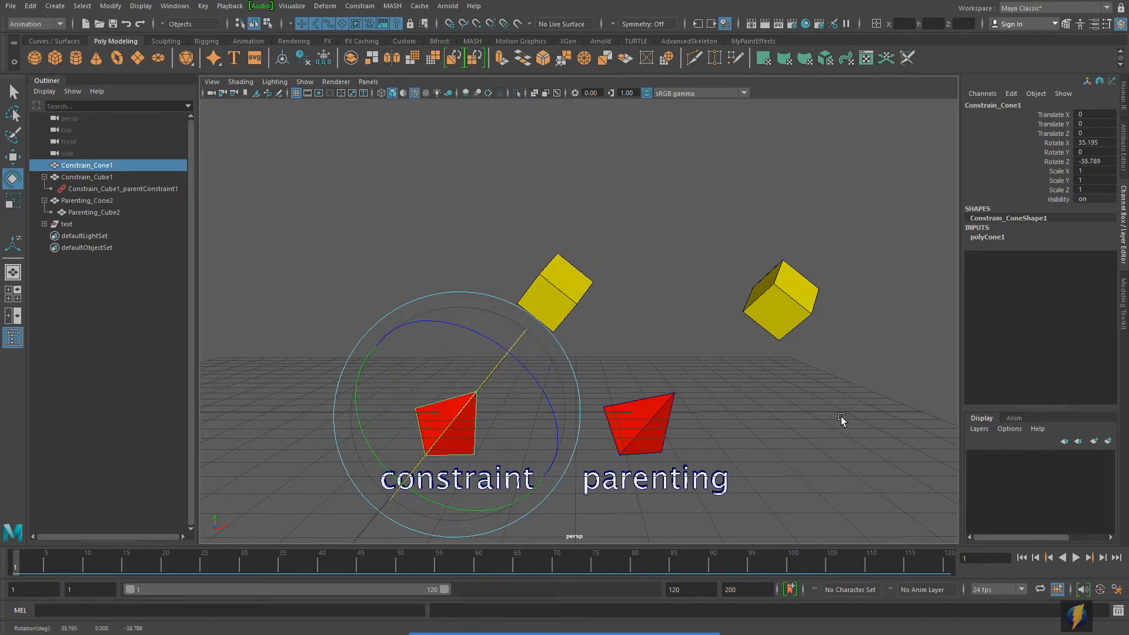
Step: Set Rotate X, Y and Z to 0 on both Constrain_Cone1 and Parenting_Cone2
{"action": "left_click_drag", "start_coordinate": [1097, 142], "coordinate": [1102, 164]}
{"action": "type", "text": "0"}
{"action": "key", "text": "Return"}
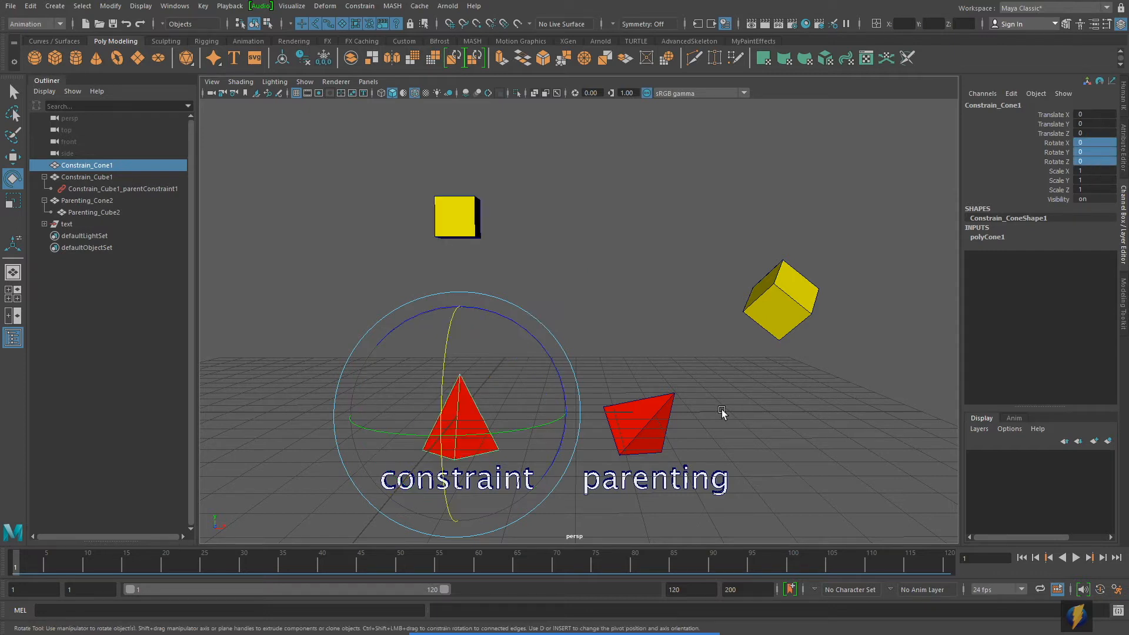
{"action": "left_click", "coordinate": [657, 404]}
{"action": "left_click_drag", "start_coordinate": [1101, 143], "coordinate": [1103, 165]}
{"action": "type", "text": "0"}
{"action": "key", "text": "Return"}
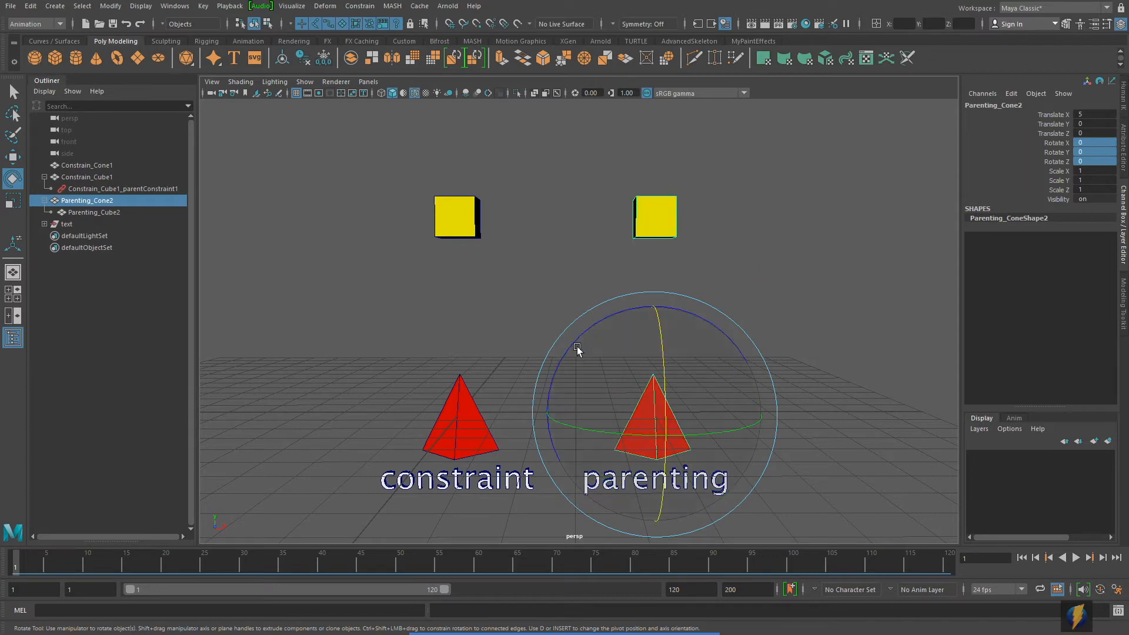
Step: Try scaling Parenting_Cone2 uniformly to about 1.96 to test its parented cube, and undo the scaling
{"action": "left_click", "coordinate": [14, 203]}
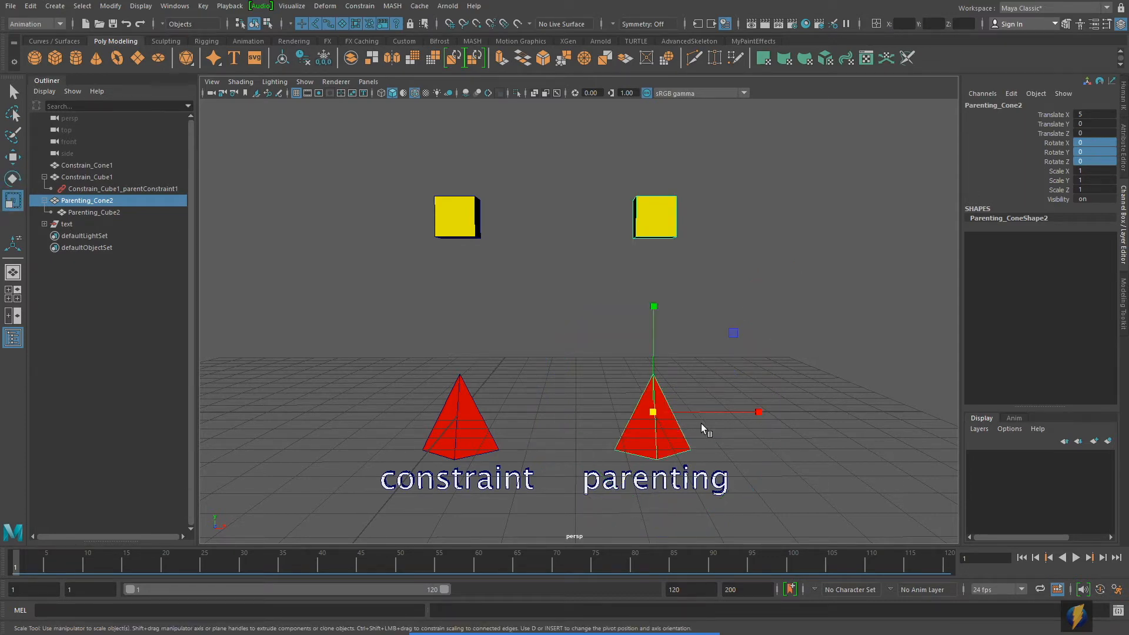
{"action": "scroll", "coordinate": [696, 425], "scroll_direction": "down", "scroll_amount": 5}
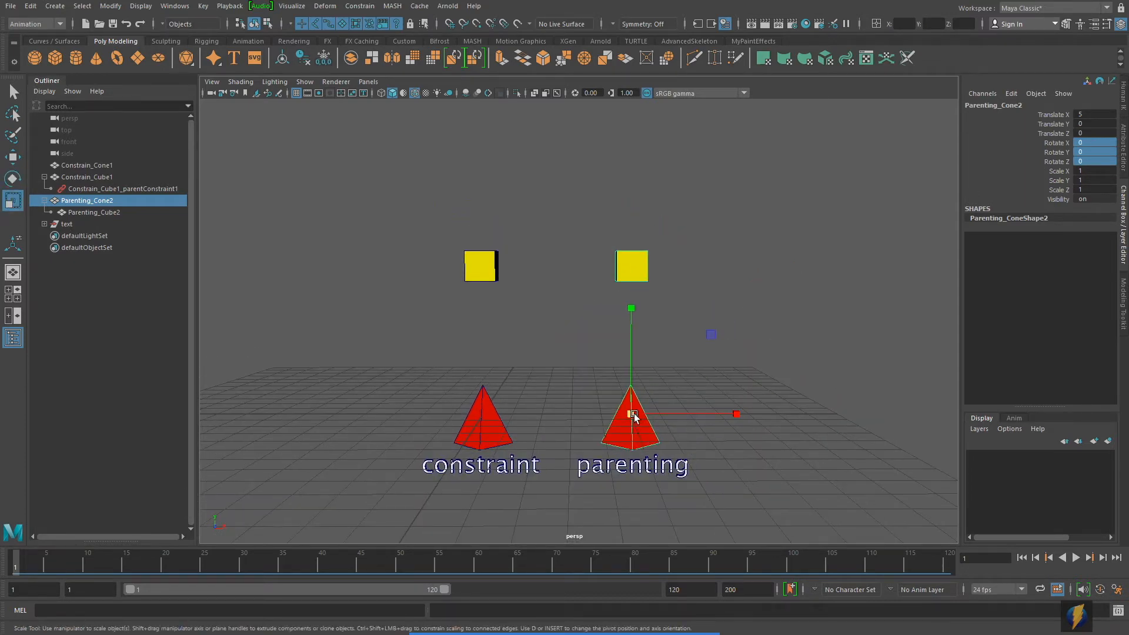
{"action": "left_click_drag", "start_coordinate": [630, 415], "coordinate": [791, 393]}
{"action": "key", "text": "ctrl+z"}
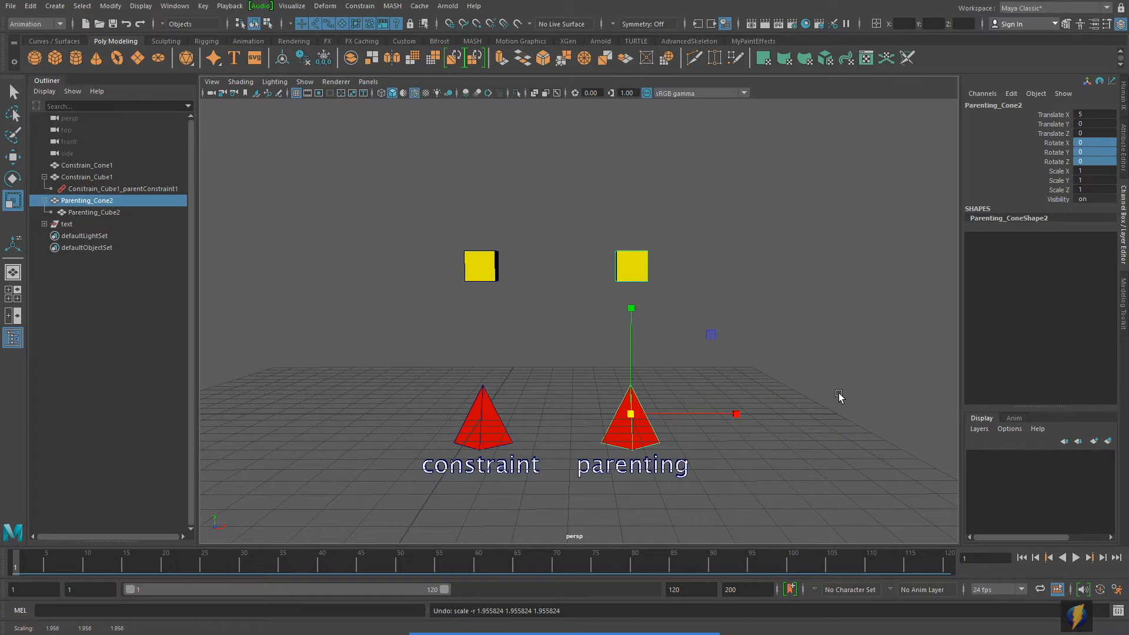
Step: Try scaling Constrain_Cone1 uniformly to test its constrained cube, and undo the scaling
{"action": "left_click", "coordinate": [486, 421]}
{"action": "middle_click_drag", "start_coordinate": [538, 397], "coordinate": [555, 411], "text": "alt"}
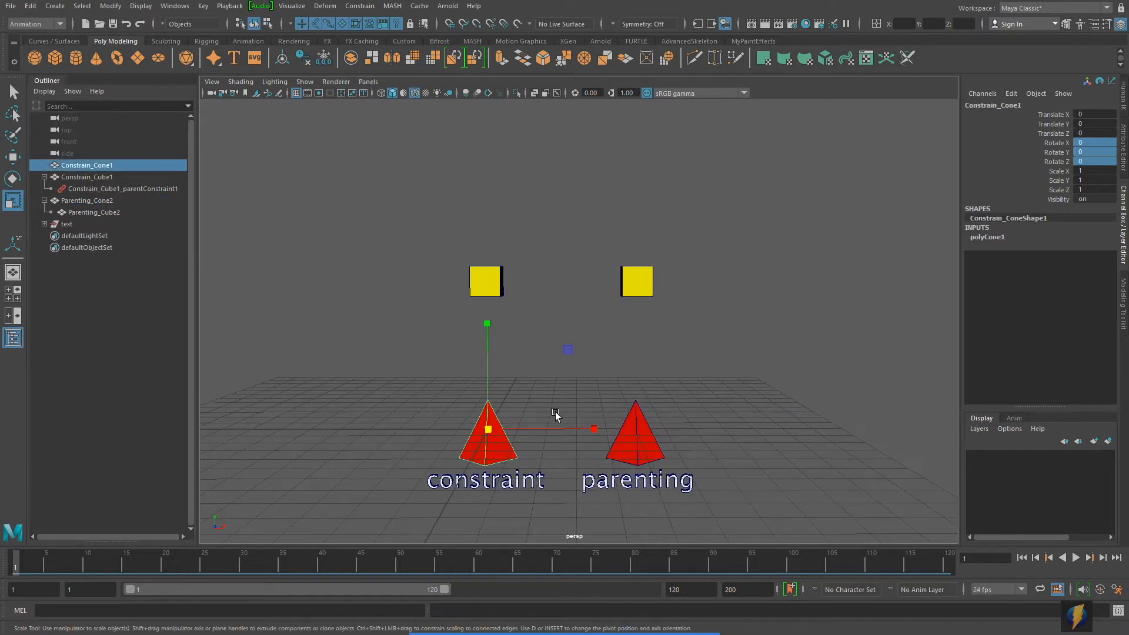
{"action": "mouse_move", "coordinate": [488, 429]}
{"action": "left_mouse_down"}
{"action": "mouse_move", "coordinate": [544, 427]}
{"action": "mouse_move", "coordinate": [471, 429]}
{"action": "mouse_move", "coordinate": [549, 425]}
{"action": "mouse_move", "coordinate": [495, 430]}
{"action": "left_mouse_up"}
{"action": "key", "text": "ctrl+z"}
Step: Try scaling Constrain_Cone1 and Parenting_Cone2 together uniformly to about 0.64, and undo the scaling
{"action": "left_click", "coordinate": [635, 428], "text": "shift"}
{"action": "middle_click_drag", "start_coordinate": [757, 420], "coordinate": [747, 460], "text": "alt"}
{"action": "left_click_drag", "start_coordinate": [633, 471], "coordinate": [481, 418]}
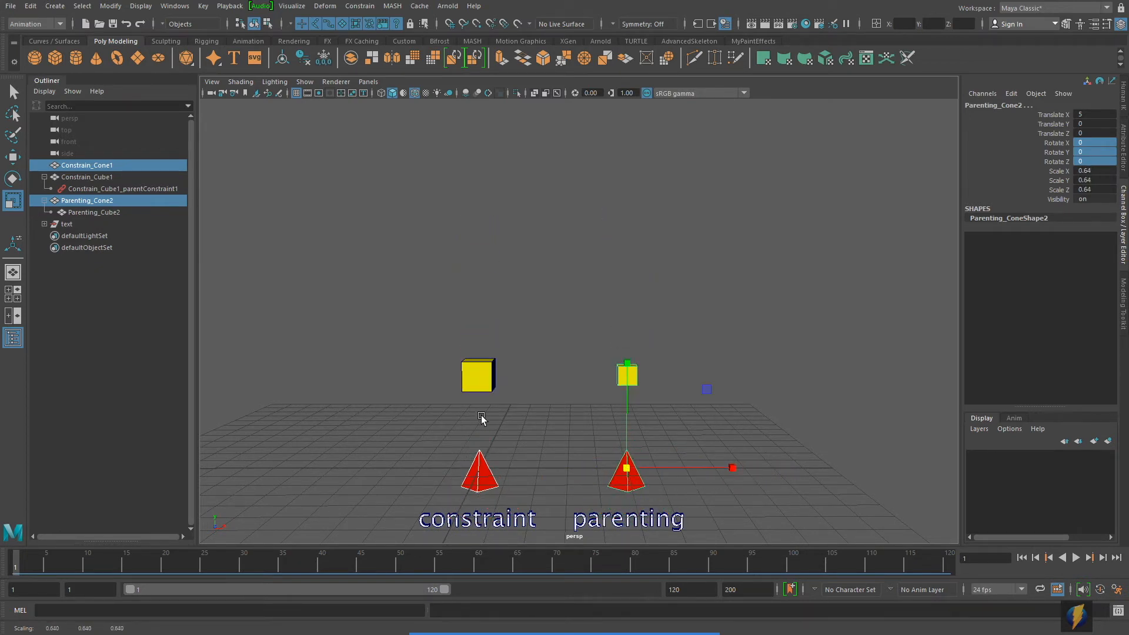
{"action": "key", "text": "ctrl+z"}
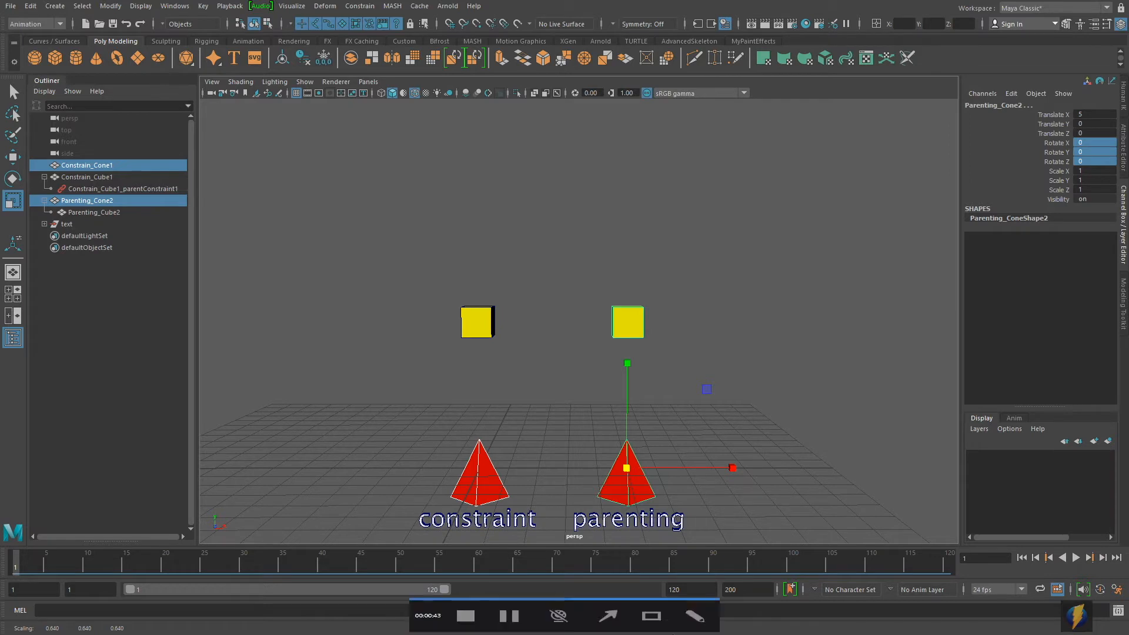
{"action": "left_click", "coordinate": [525, 331]}
{"action": "mouse_move", "coordinate": [549, 172]}
{"action": "left_mouse_down"}
{"action": "mouse_move", "coordinate": [502, 338]}
{"action": "mouse_move", "coordinate": [499, 327]}
{"action": "mouse_move", "coordinate": [580, 245]}
{"action": "mouse_move", "coordinate": [615, 348]}
{"action": "mouse_move", "coordinate": [599, 241]}
{"action": "left_mouse_up"}
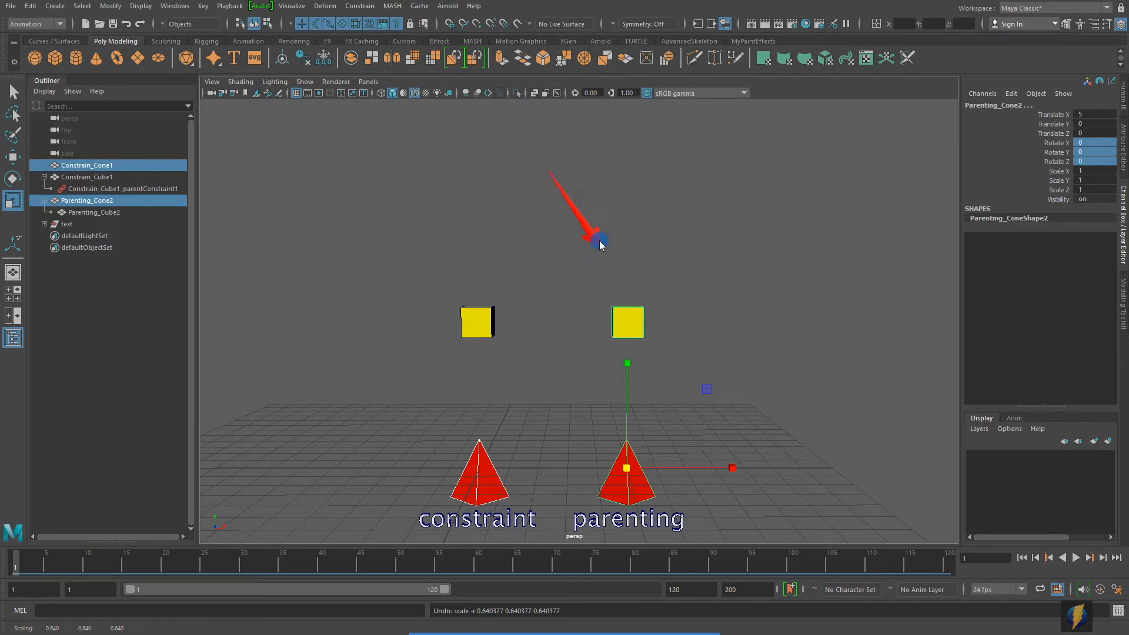
{"action": "left_click_drag", "start_coordinate": [499, 250], "coordinate": [499, 250]}
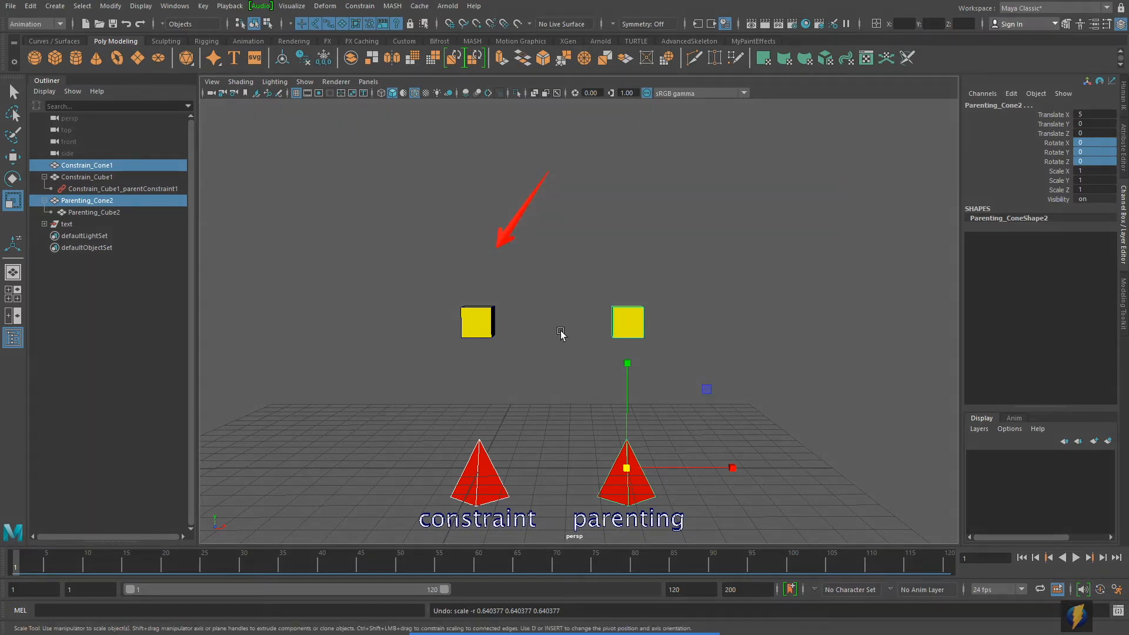
{"action": "middle_click_drag", "start_coordinate": [691, 396], "coordinate": [698, 359], "text": "alt"}
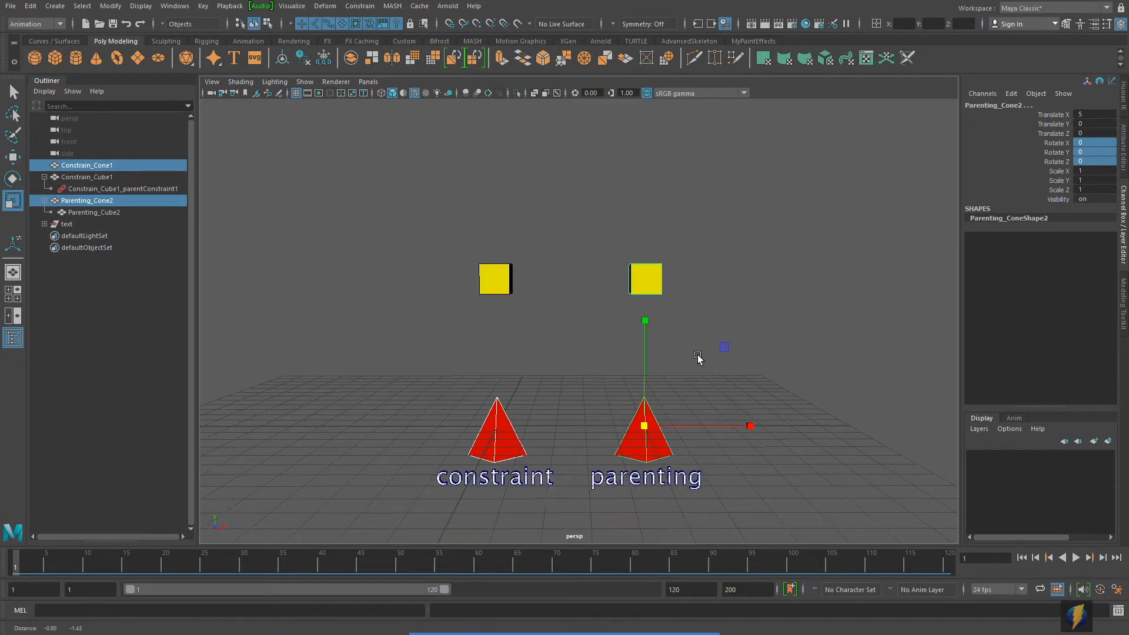
{"action": "right_click_drag", "start_coordinate": [616, 397], "coordinate": [628, 406], "text": "alt"}
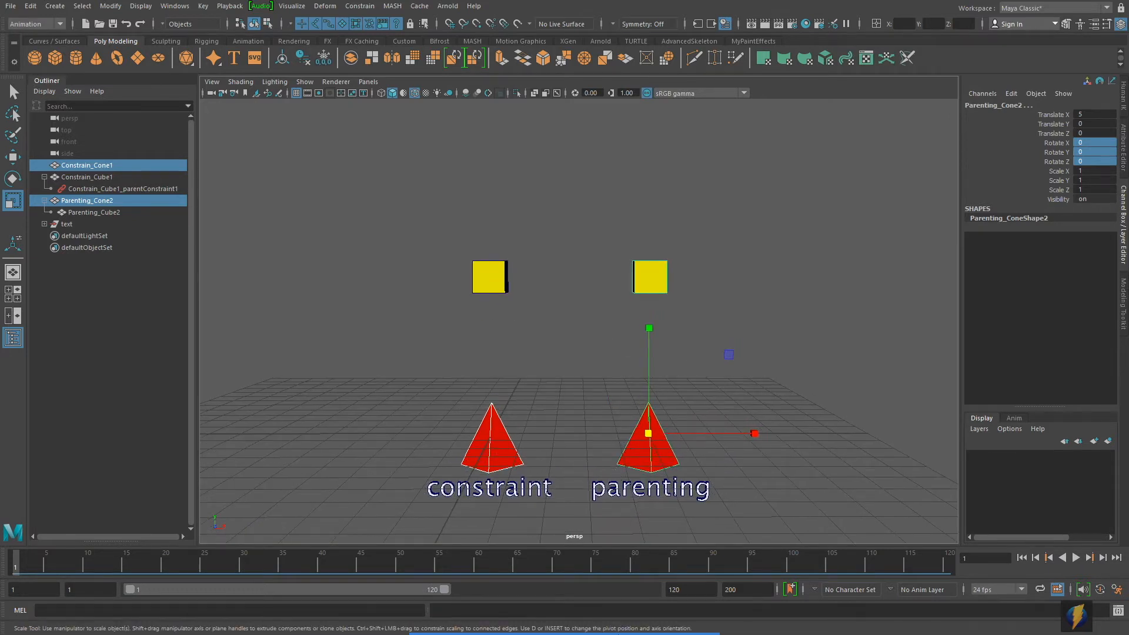
{"action": "left_click", "coordinate": [608, 613]}
{"action": "mouse_move", "coordinate": [338, 381]}
{"action": "left_mouse_down"}
{"action": "mouse_move", "coordinate": [320, 349]}
{"action": "mouse_move", "coordinate": [152, 199]}
{"action": "left_mouse_up"}
Step: Delete the parent constraint node nested under Constrain_Cube1 in the Outliner
{"action": "left_click", "coordinate": [112, 189]}
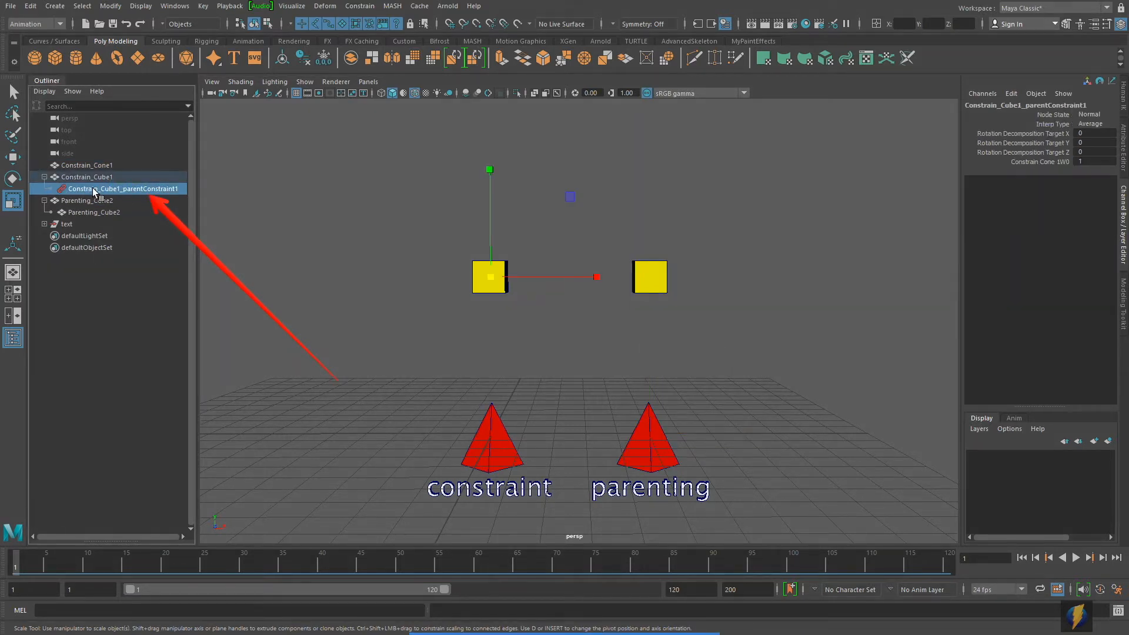
{"action": "key", "text": "Delete"}
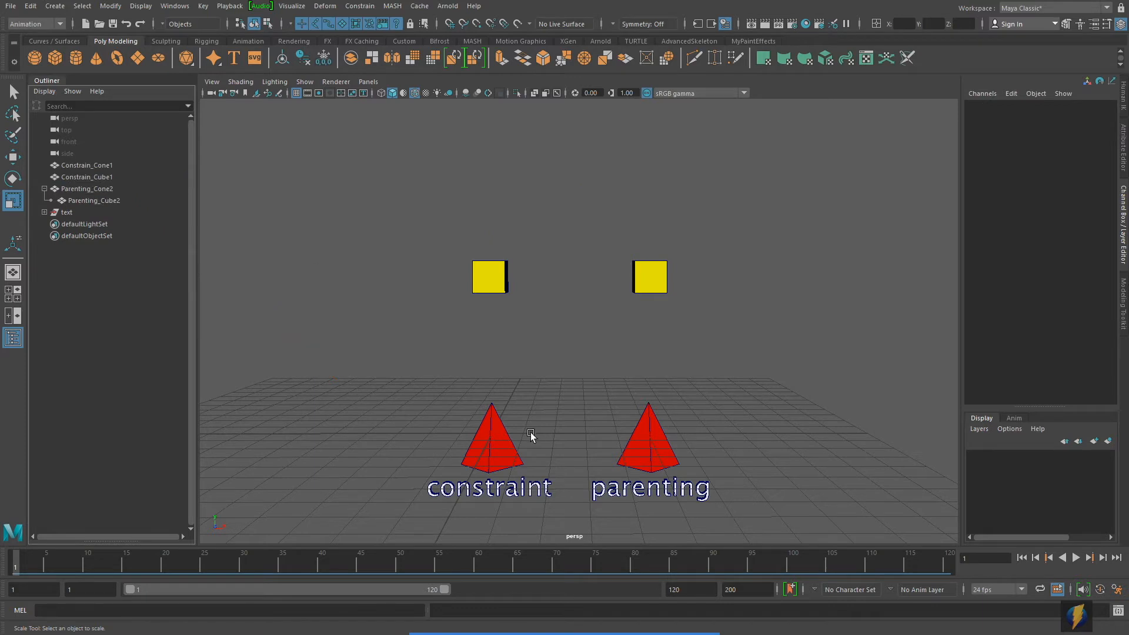
Step: Try rotating Constrain_Cone1 about 56 degrees around Z to test it without the constraint, and undo the rotation
{"action": "left_click", "coordinate": [507, 444]}
{"action": "key", "text": "e"}
{"action": "left_click_drag", "start_coordinate": [566, 359], "coordinate": [461, 315]}
{"action": "key", "text": "ctrl+z"}
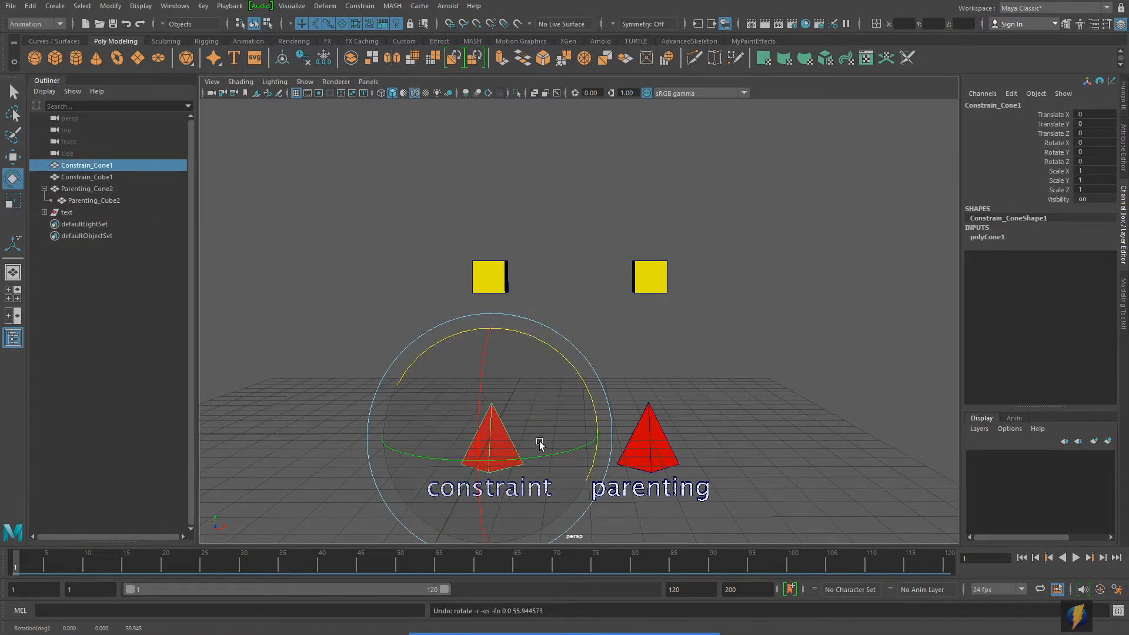
Step: Try moving Constrain_Cone1 and scaling it uniformly without the constraint, undoing each change
{"action": "key", "text": "w"}
{"action": "middle_click_drag", "start_coordinate": [568, 355], "coordinate": [544, 355]}
{"action": "key", "text": "ctrl+z"}
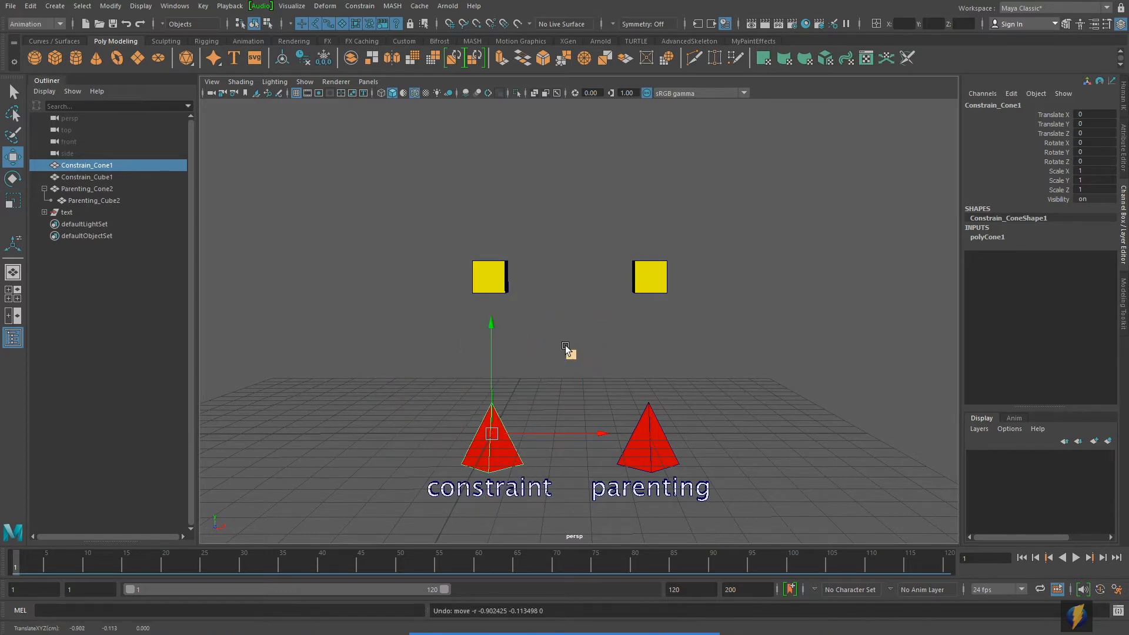
{"action": "key", "text": "r"}
{"action": "left_click_drag", "start_coordinate": [505, 435], "coordinate": [534, 425]}
{"action": "key", "text": "ctrl+z"}
{"action": "left_click", "coordinate": [493, 272]}
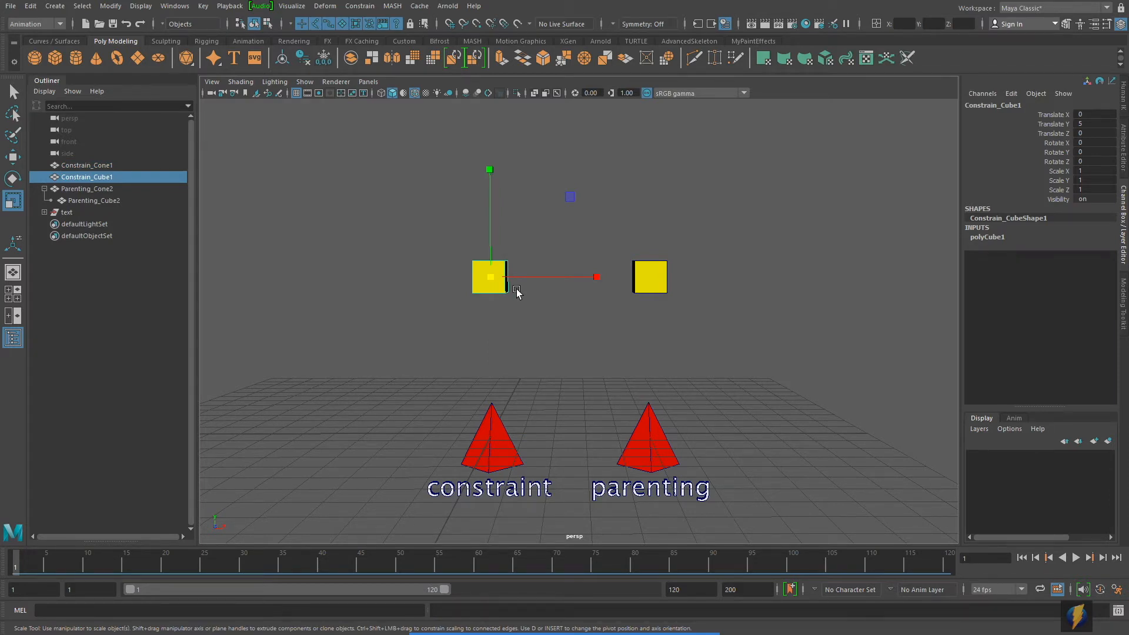
{"action": "left_click", "coordinate": [480, 453]}
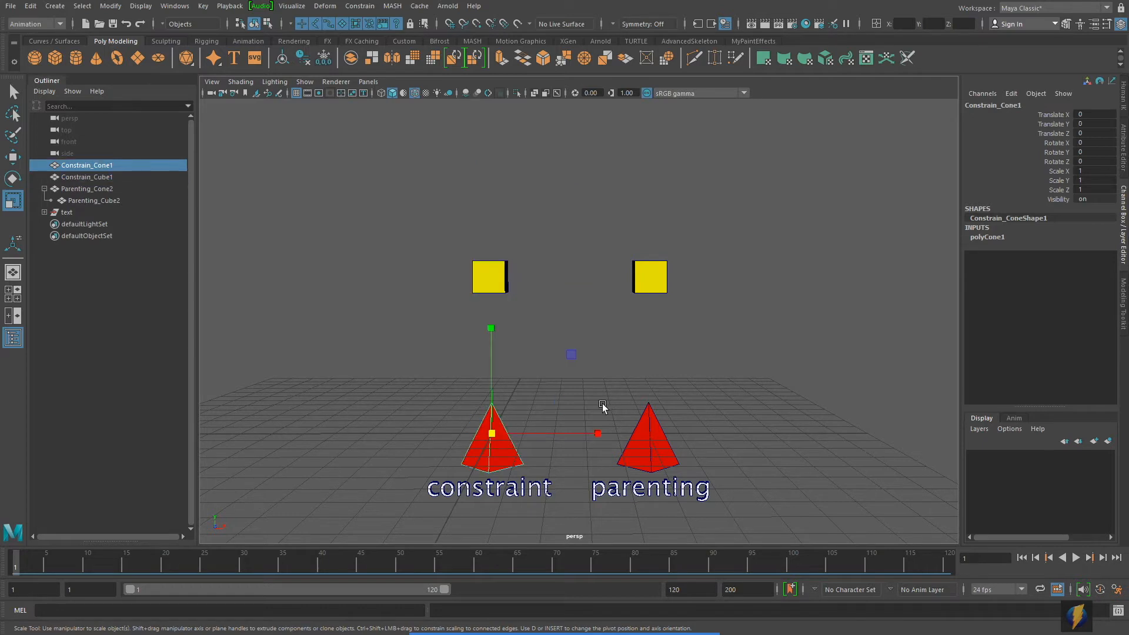
{"action": "middle_click_drag", "start_coordinate": [602, 404], "coordinate": [611, 389], "text": "alt"}
{"action": "scroll", "coordinate": [527, 409], "scroll_direction": "up", "scroll_amount": 1}
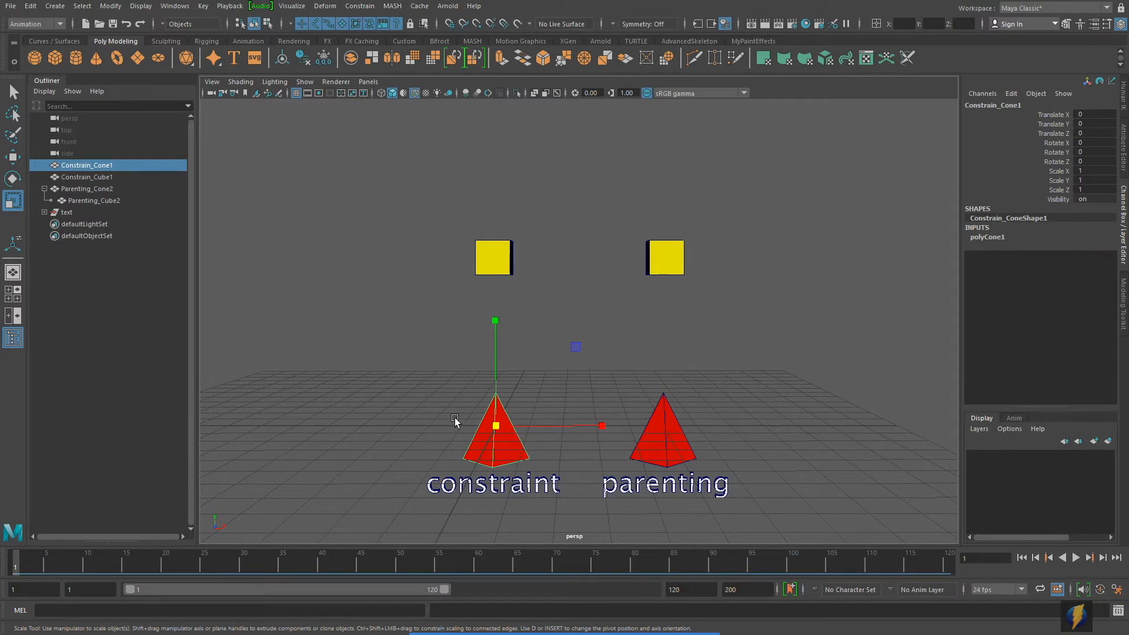
{"action": "left_click", "coordinate": [435, 407]}
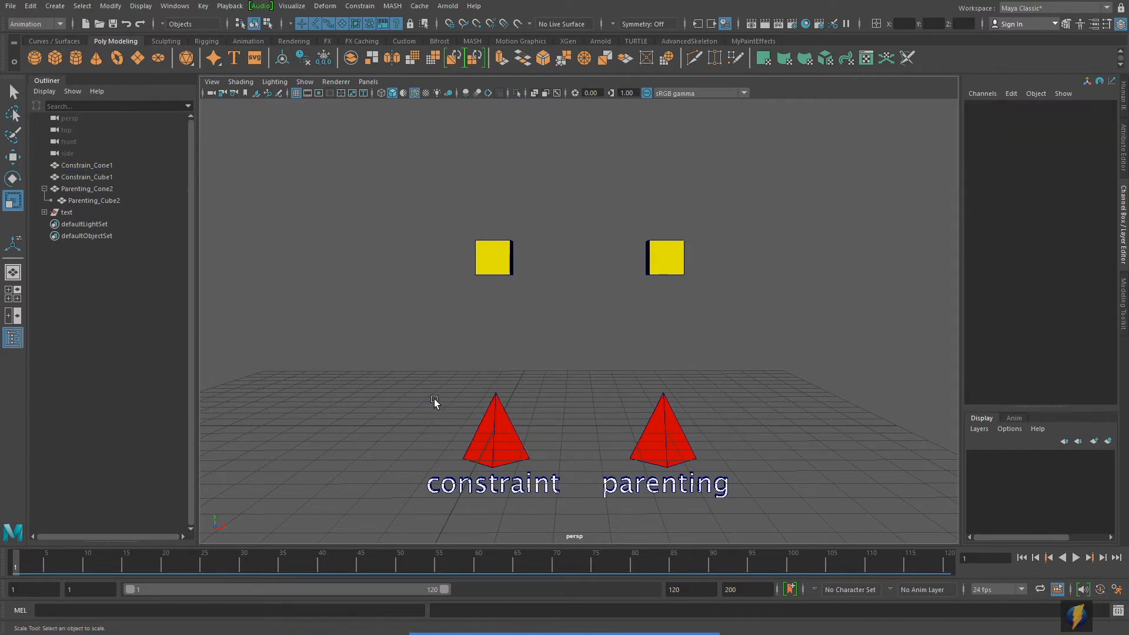
Step: Point-constrain Constrain_Cube1 to Constrain_Cone1 on all axes, with the point constraint options reset to their defaults
{"action": "left_click", "coordinate": [504, 451]}
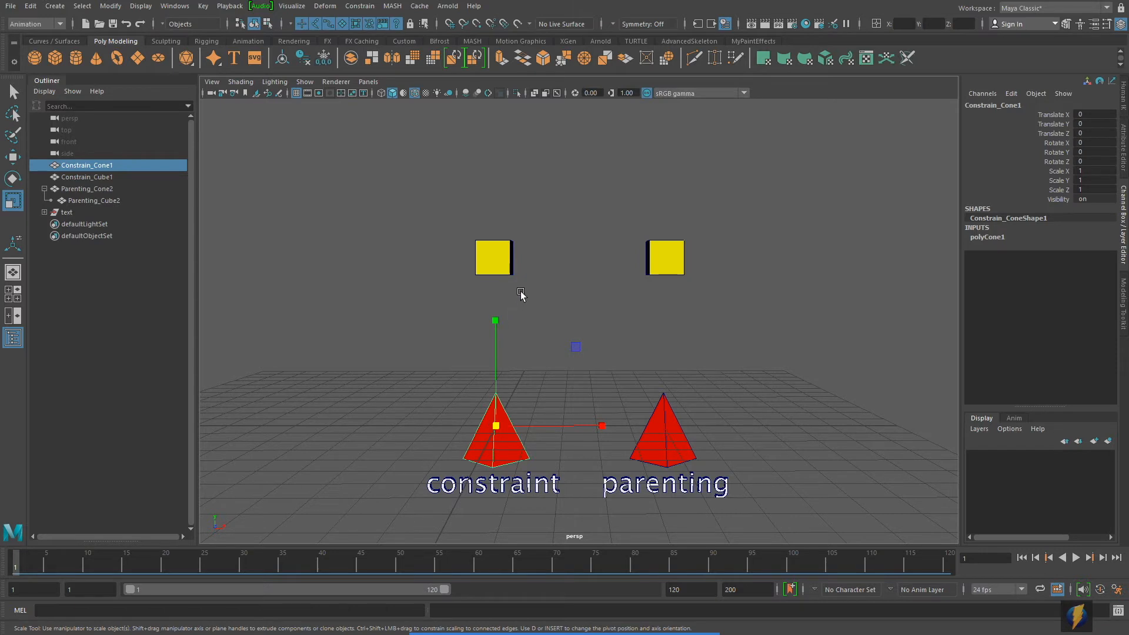
{"action": "left_click", "coordinate": [513, 267], "text": "shift"}
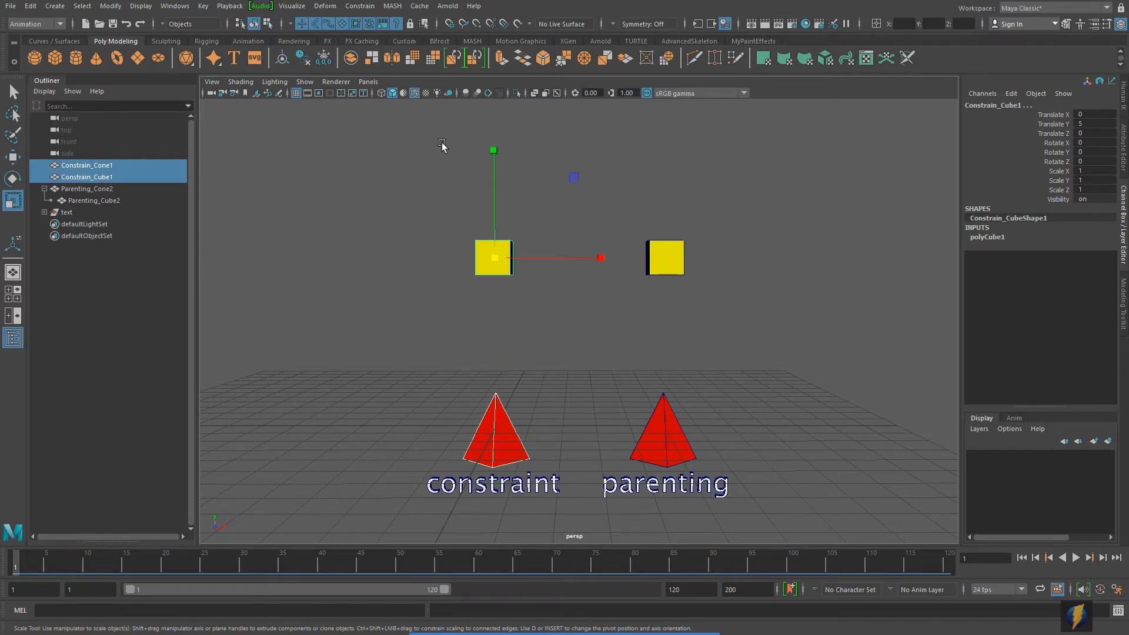
{"action": "left_click", "coordinate": [364, 6]}
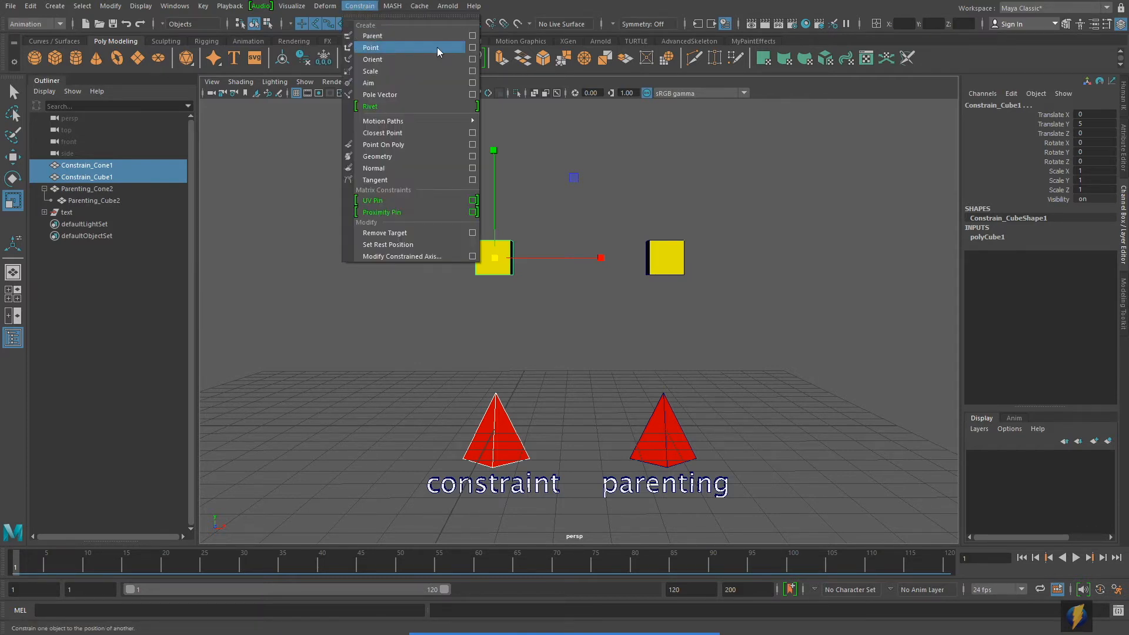
{"action": "left_click", "coordinate": [472, 47]}
{"action": "left_click", "coordinate": [756, 187]}
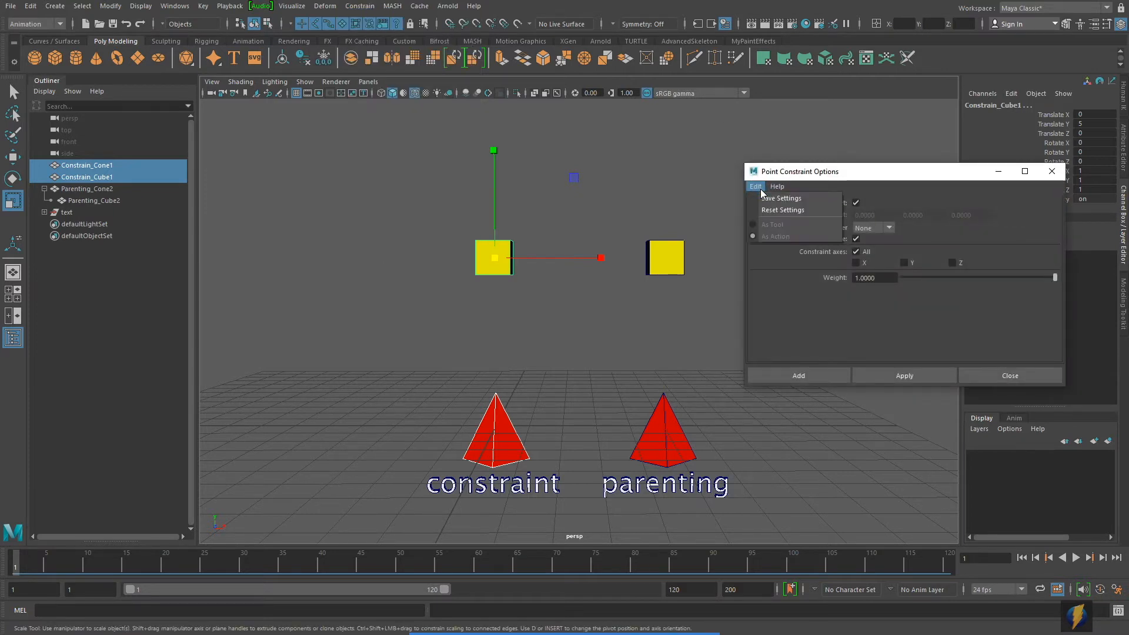
{"action": "left_click", "coordinate": [782, 211]}
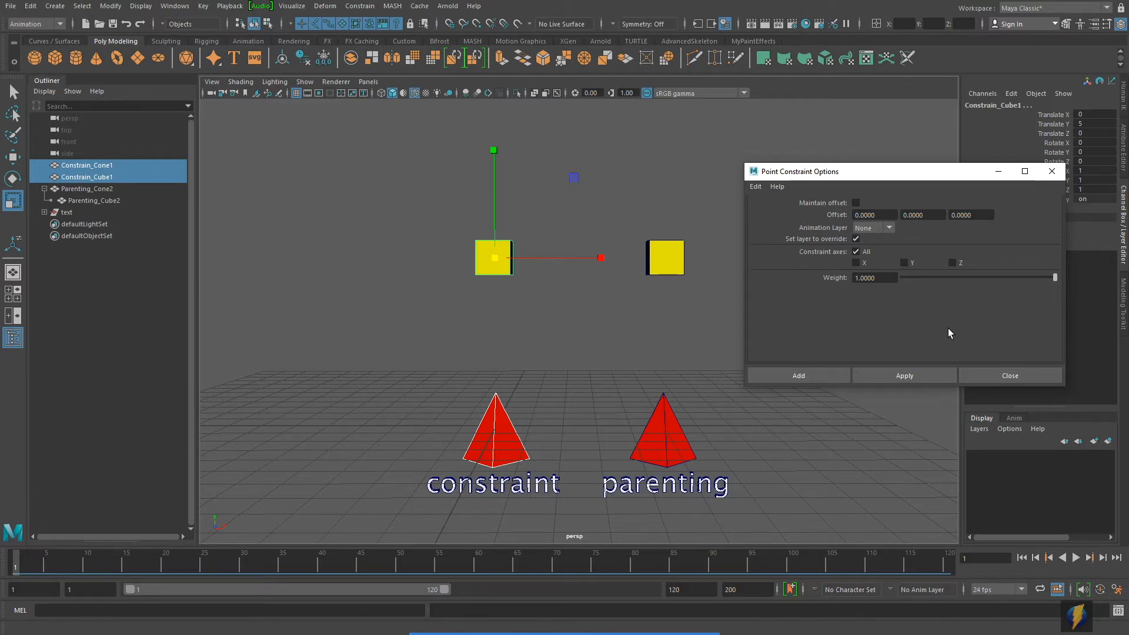
{"action": "left_click", "coordinate": [900, 376]}
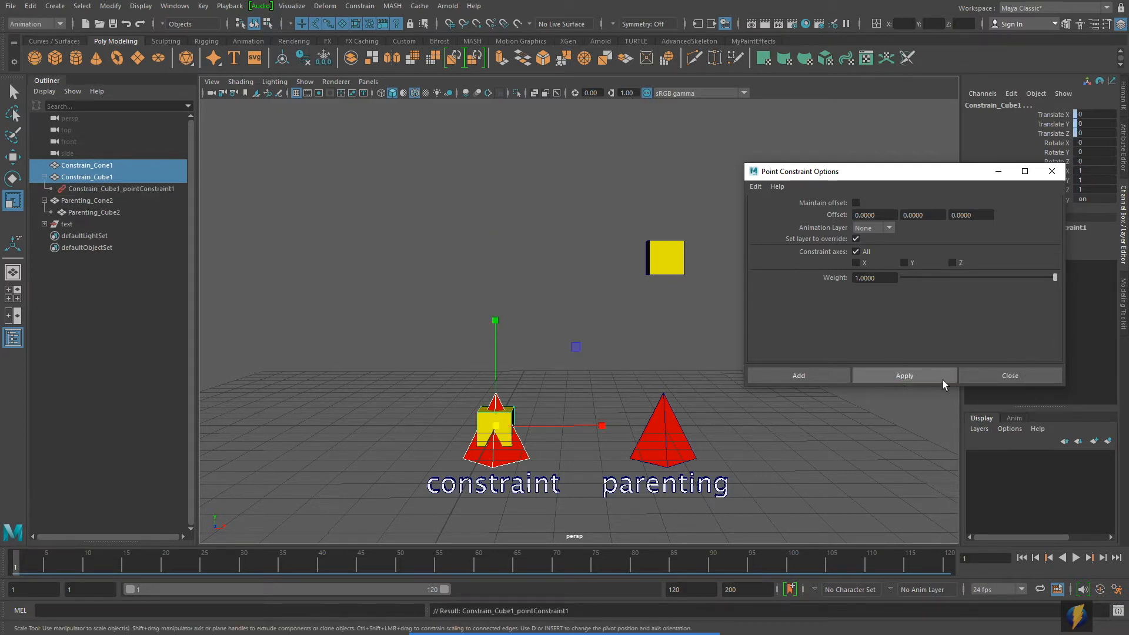
{"action": "left_click", "coordinate": [994, 376]}
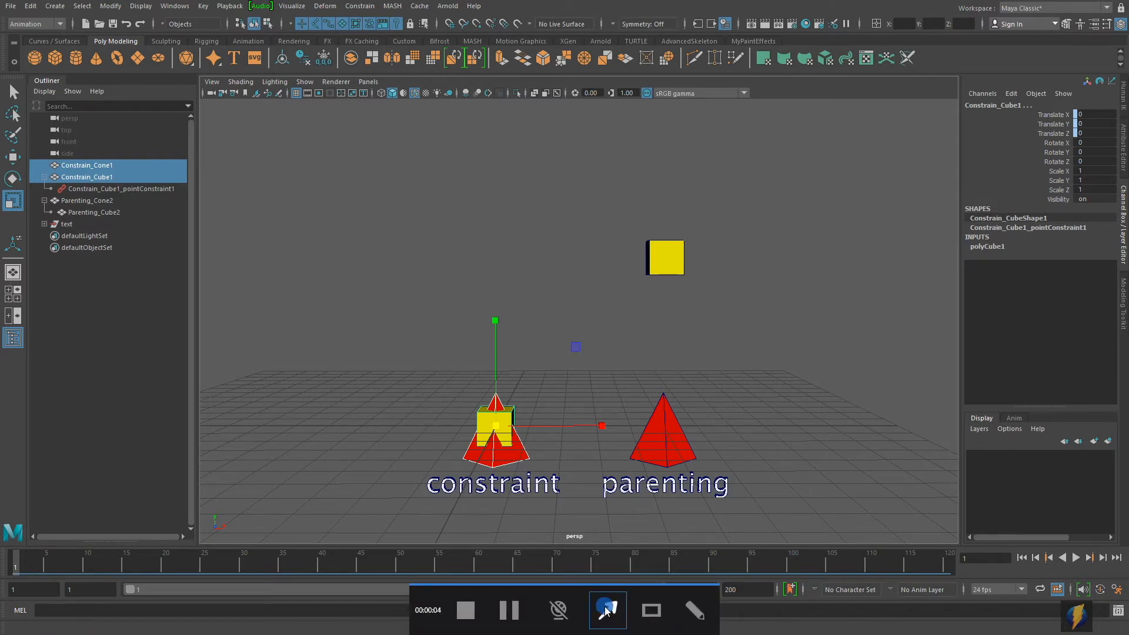
Step: Try moving Constrain_Cone1 to about -3.08 in X and 4.59 in Y to test the point constraint, and undo the move
{"action": "mouse_move", "coordinate": [847, 302]}
{"action": "left_mouse_down"}
{"action": "mouse_move", "coordinate": [740, 321]}
{"action": "mouse_move", "coordinate": [644, 320]}
{"action": "mouse_move", "coordinate": [556, 277]}
{"action": "mouse_move", "coordinate": [515, 402]}
{"action": "mouse_move", "coordinate": [513, 256]}
{"action": "mouse_move", "coordinate": [510, 449]}
{"action": "mouse_move", "coordinate": [513, 415]}
{"action": "mouse_move", "coordinate": [537, 443]}
{"action": "mouse_move", "coordinate": [528, 454]}
{"action": "mouse_move", "coordinate": [721, 350]}
{"action": "left_mouse_up"}
{"action": "left_click", "coordinate": [11, 155]}
{"action": "left_click", "coordinate": [551, 462]}
{"action": "left_click", "coordinate": [516, 453]}
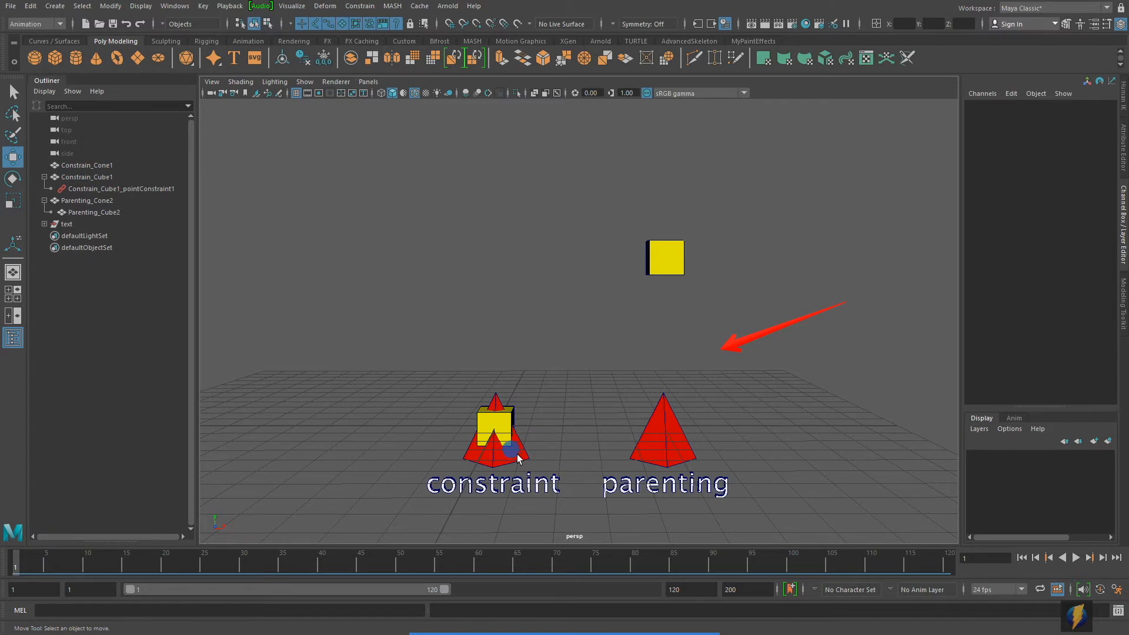
{"action": "left_click_drag", "start_coordinate": [576, 347], "coordinate": [470, 196]}
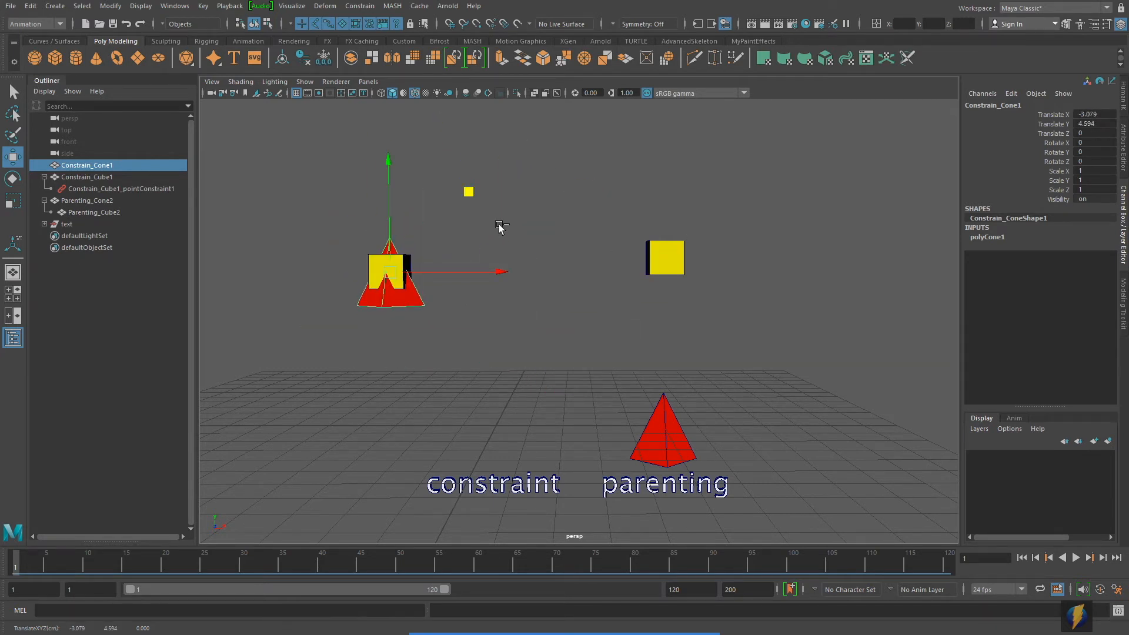
{"action": "key", "text": "ctrl+z"}
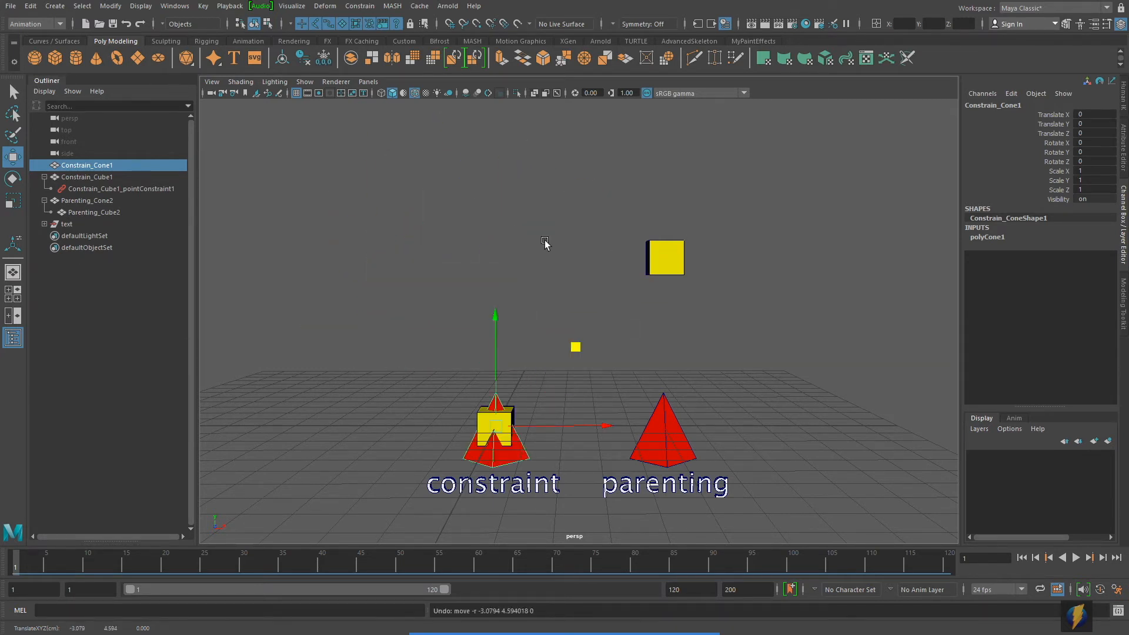
Step: Try rotating Constrain_Cone1 about -33 degrees around Z with the point constraint active, and undo the rotation
{"action": "key", "text": "e"}
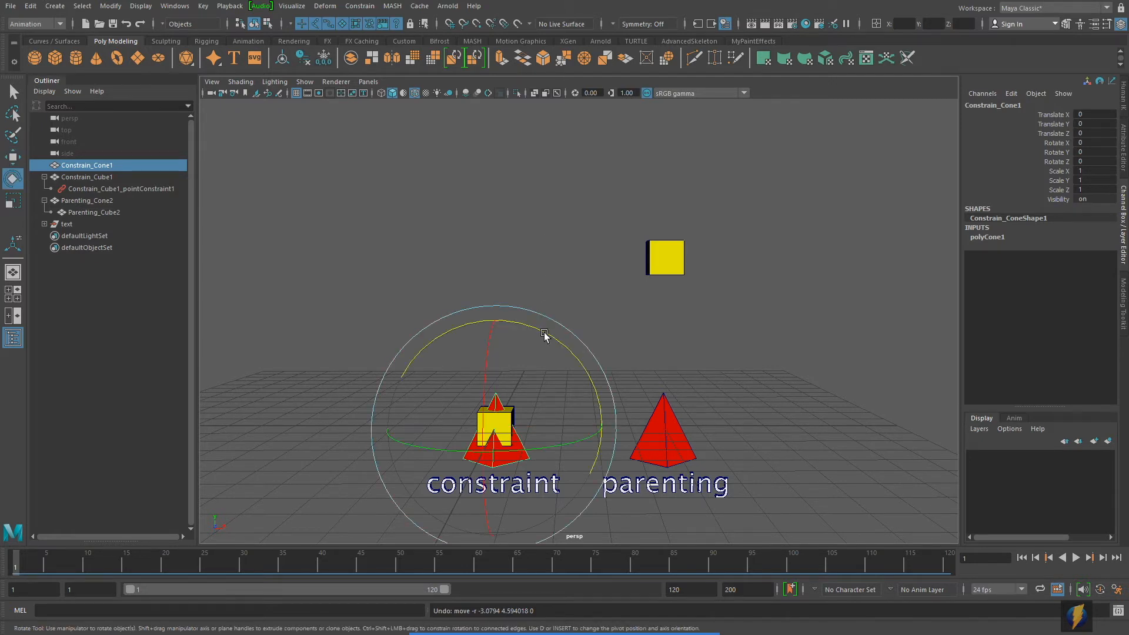
{"action": "left_click_drag", "start_coordinate": [534, 323], "coordinate": [558, 367]}
{"action": "key", "text": "ctrl+z"}
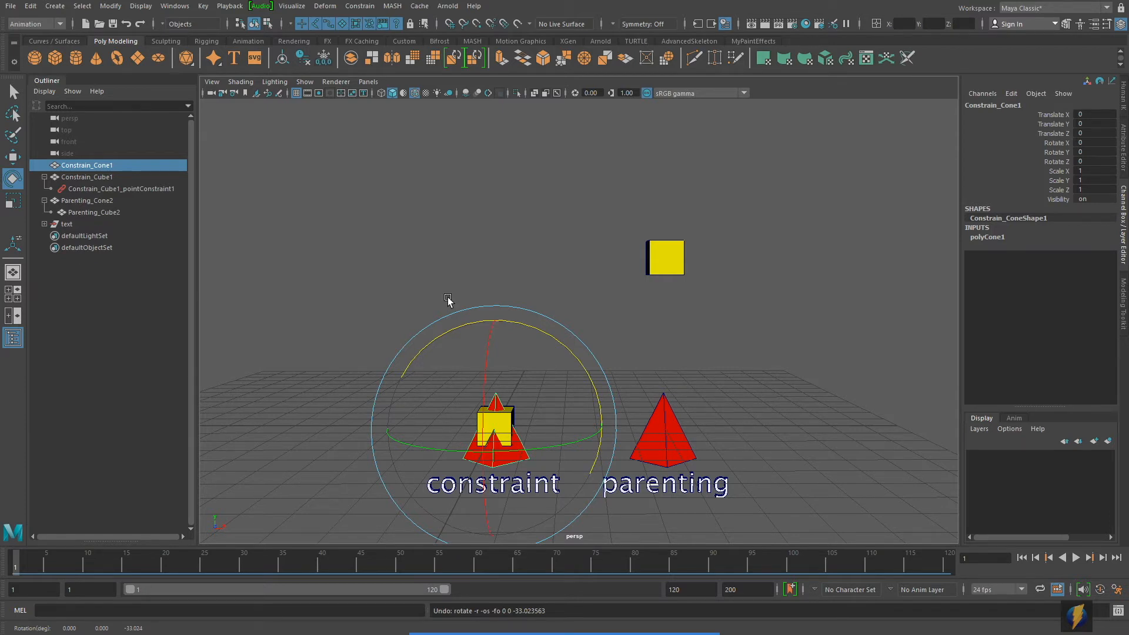
Step: Delete the point constraint node under Constrain_Cube1 in the Outliner and set the cube's Translate Y to 5
{"action": "left_click", "coordinate": [147, 188]}
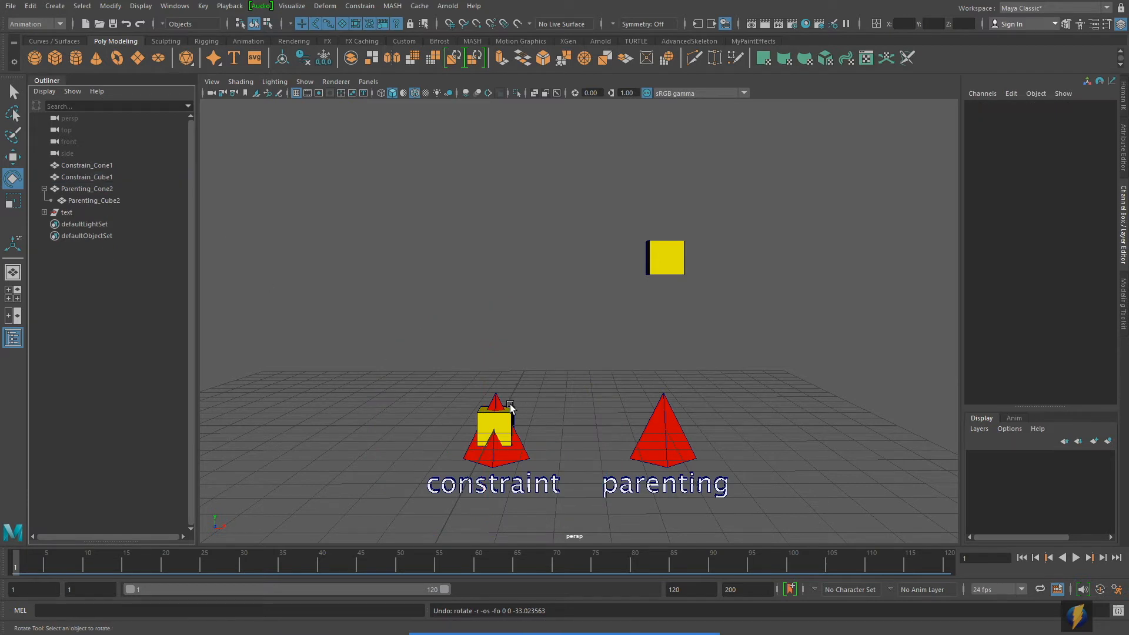
{"action": "key", "text": "Delete"}
{"action": "left_click", "coordinate": [1099, 123]}
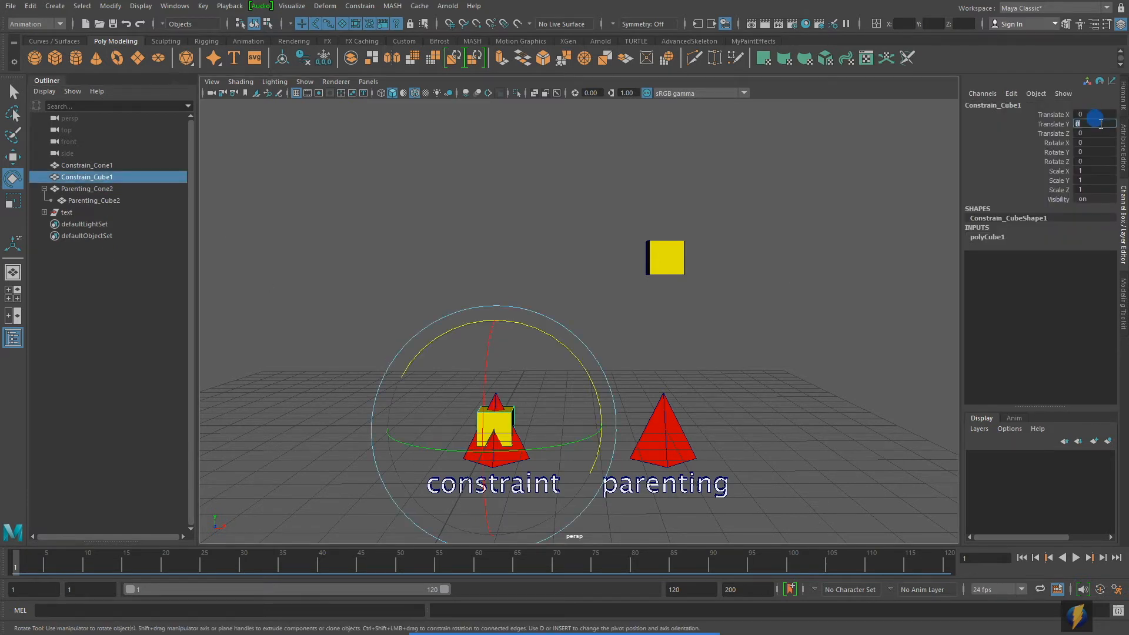
{"action": "type", "text": "5"}
{"action": "key", "text": "Return"}
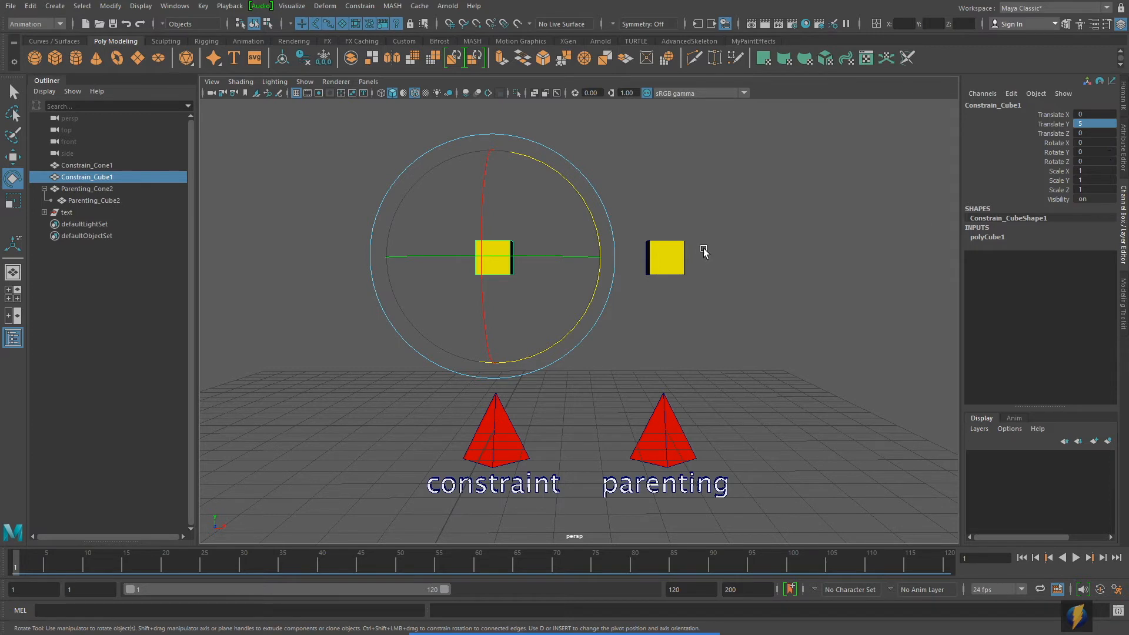
Step: Point-constrain Constrain_Cube1 to Constrain_Cone1 on all axes with Maintain offset enabled
{"action": "middle_click_drag", "start_coordinate": [704, 249], "coordinate": [728, 249], "text": "alt"}
{"action": "left_click", "coordinate": [538, 442]}
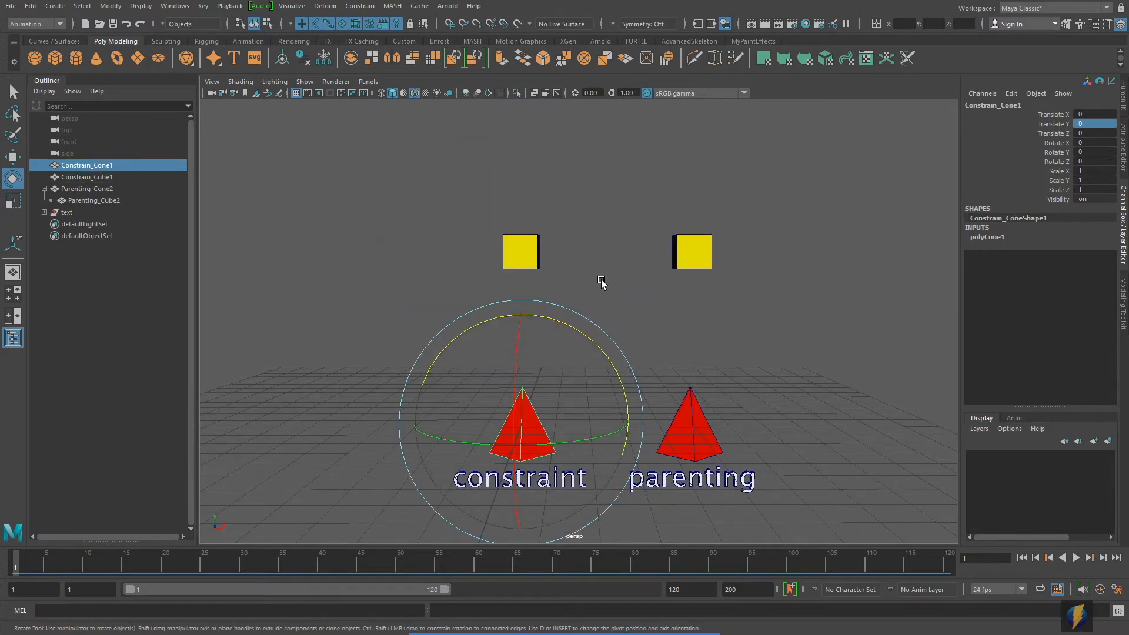
{"action": "left_click", "coordinate": [522, 252], "text": "shift"}
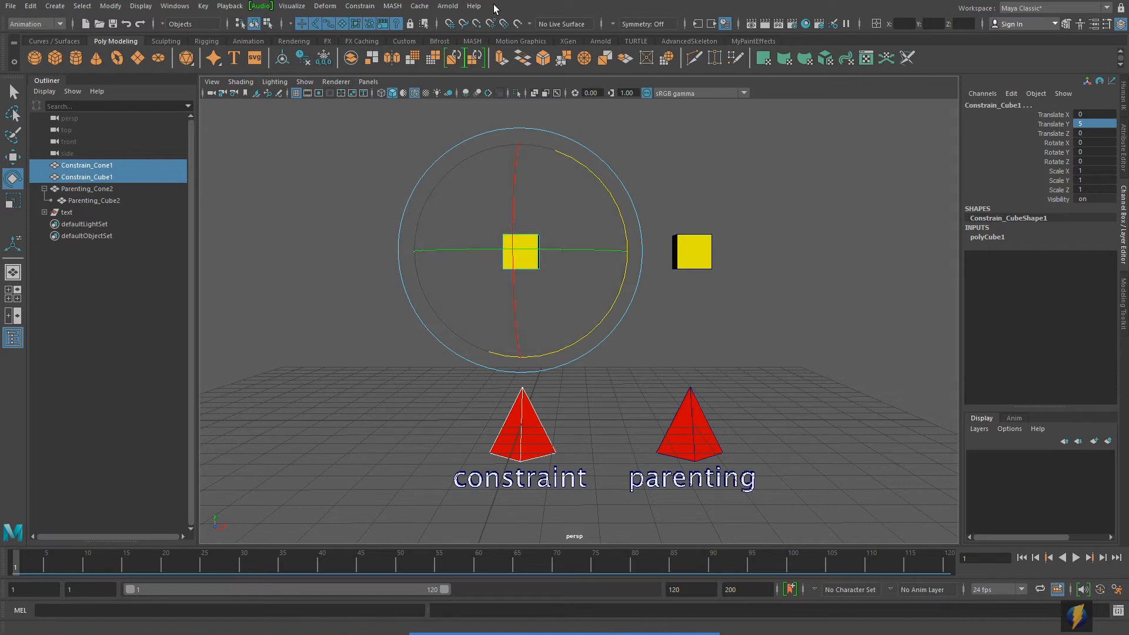
{"action": "left_click", "coordinate": [360, 6]}
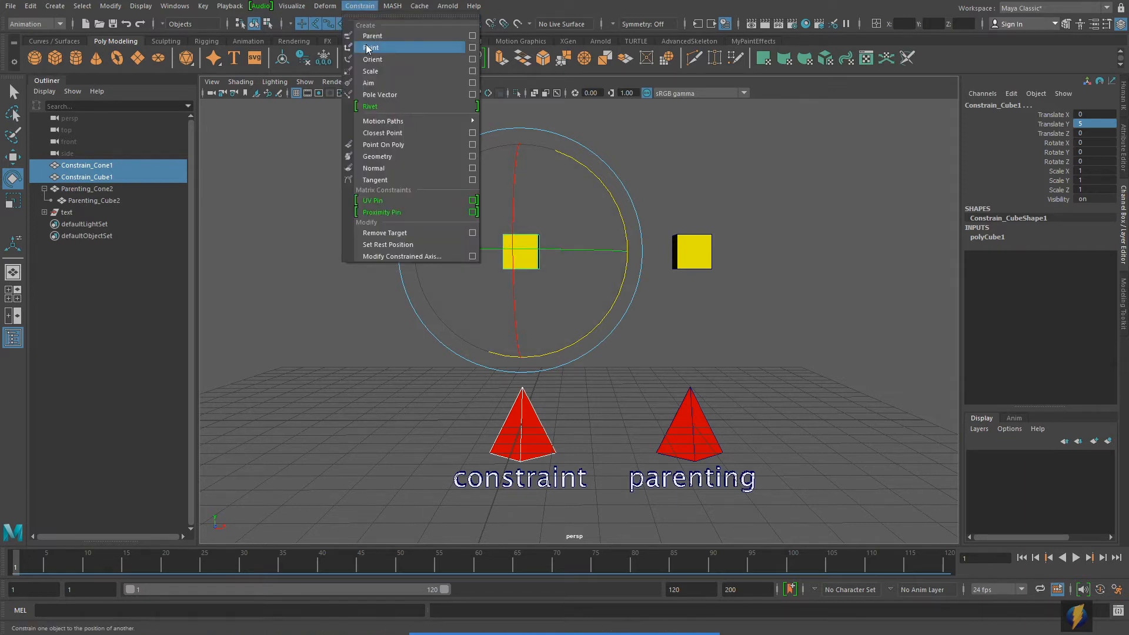
{"action": "left_click", "coordinate": [473, 47]}
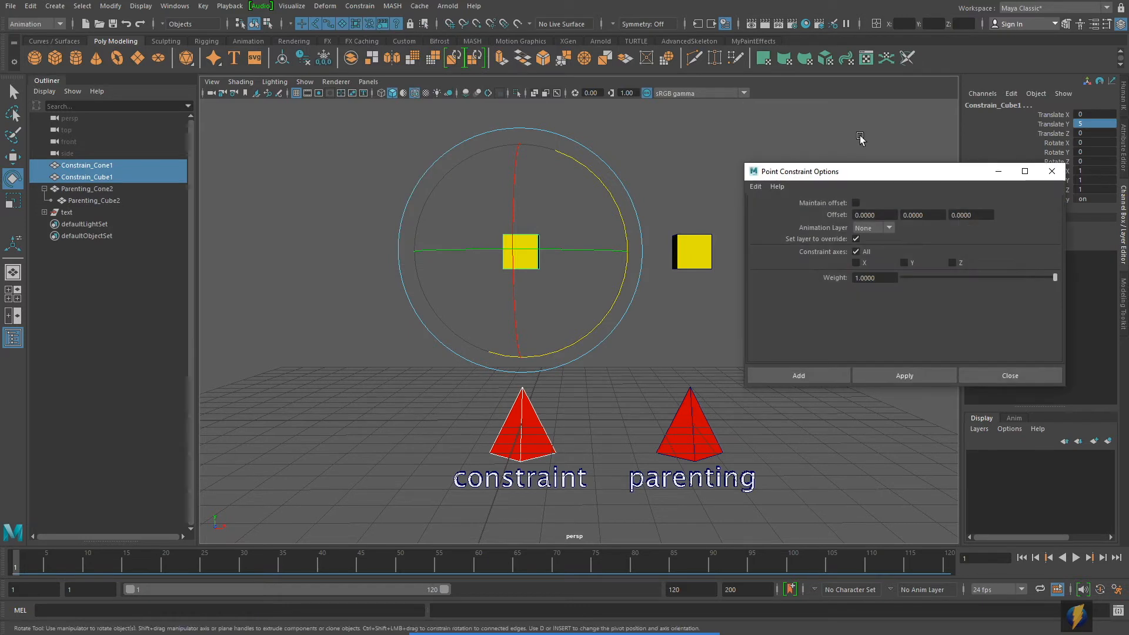
{"action": "mouse_move", "coordinate": [652, 630]}
{"action": "left_click", "coordinate": [607, 615]}
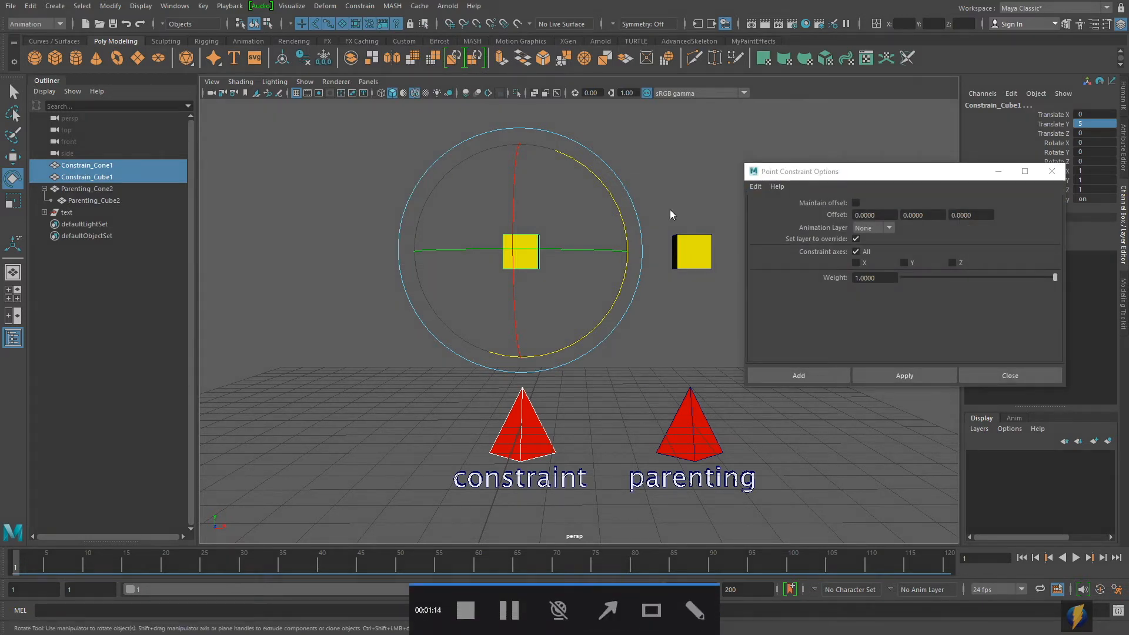
{"action": "left_click_drag", "start_coordinate": [749, 172], "coordinate": [782, 193]}
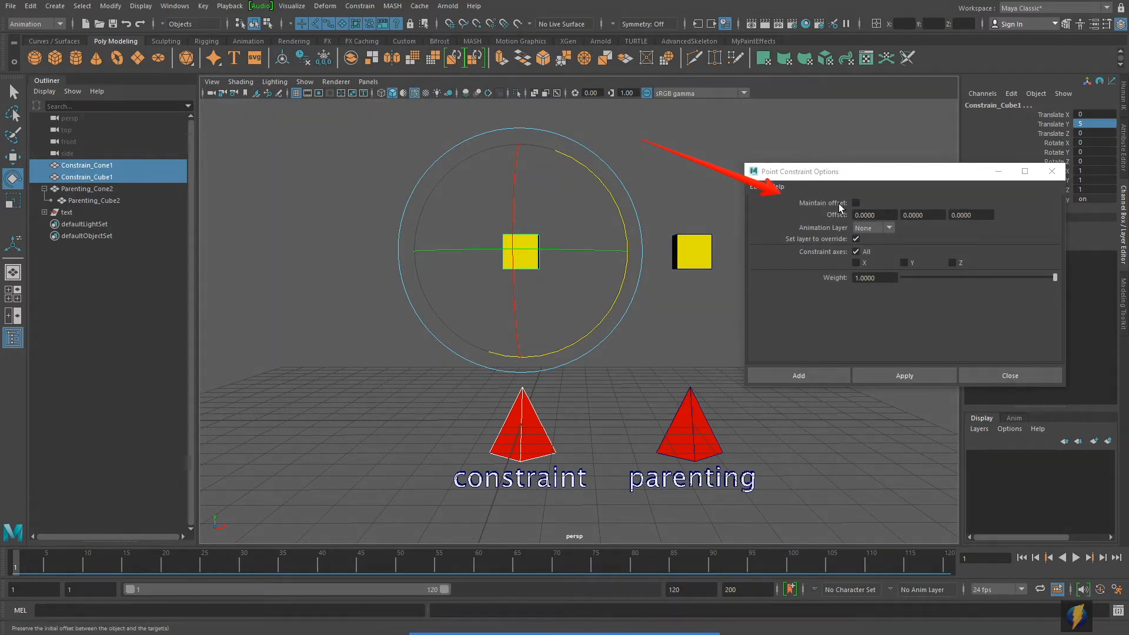
{"action": "left_click", "coordinate": [856, 203]}
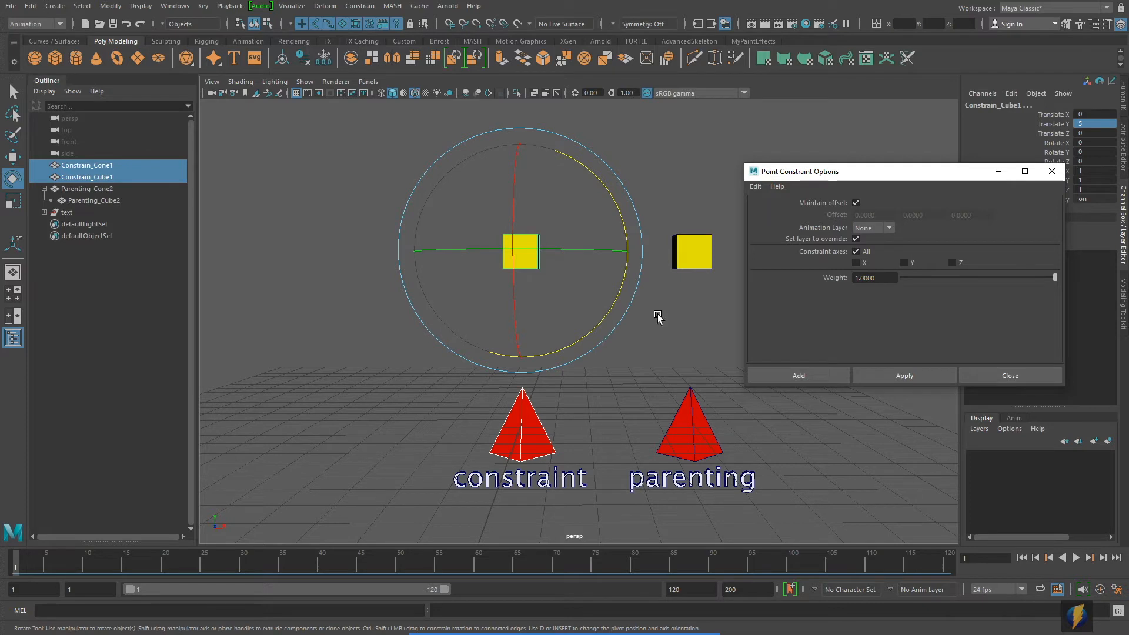
{"action": "left_click", "coordinate": [912, 376]}
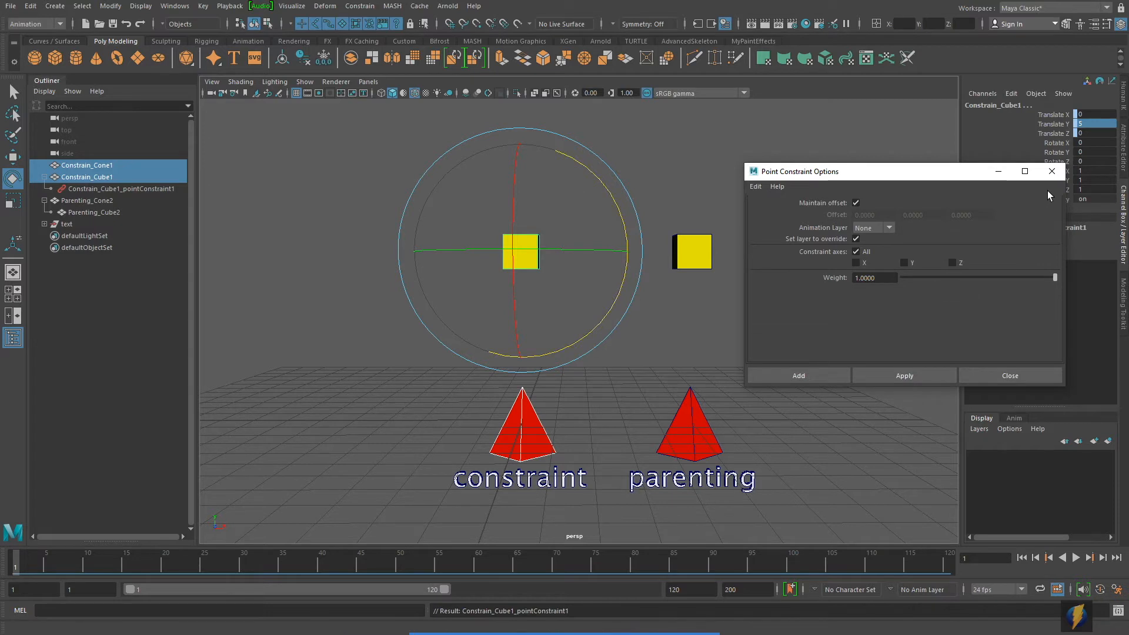
{"action": "left_click", "coordinate": [1052, 171]}
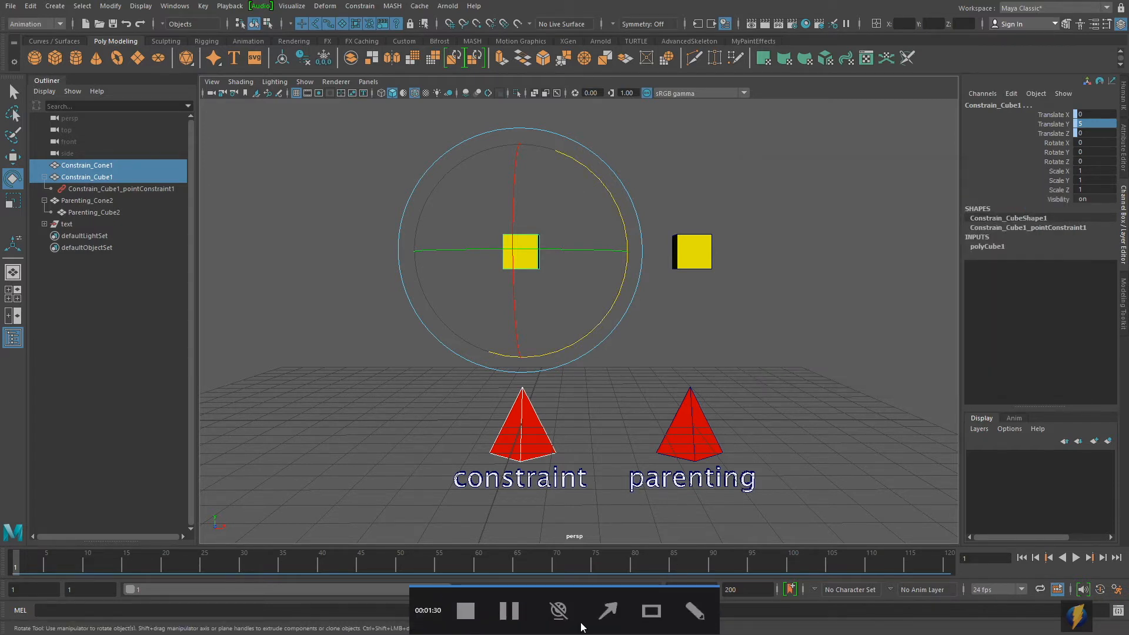
{"action": "left_click", "coordinate": [606, 612]}
{"action": "mouse_move", "coordinate": [335, 444]}
{"action": "left_mouse_down"}
{"action": "mouse_move", "coordinate": [117, 188]}
{"action": "mouse_move", "coordinate": [57, 192]}
{"action": "mouse_move", "coordinate": [118, 221]}
{"action": "mouse_move", "coordinate": [147, 196]}
{"action": "left_mouse_up"}
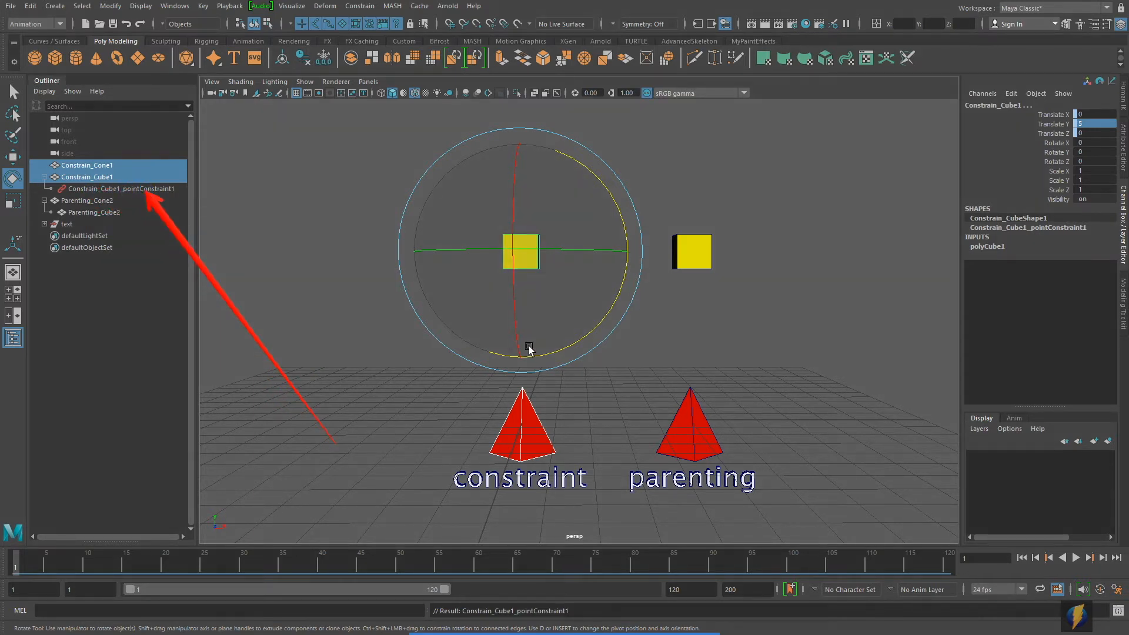
{"action": "middle_click_drag", "start_coordinate": [586, 375], "coordinate": [567, 375], "text": "alt"}
{"action": "left_click", "coordinate": [773, 345]}
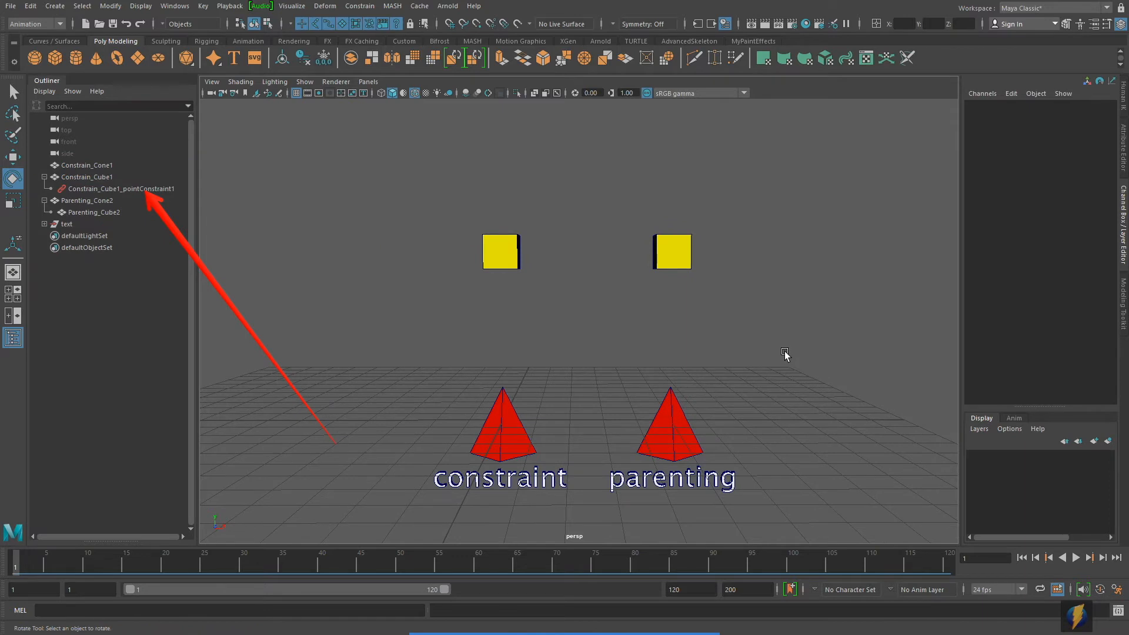
Step: Try moving Parenting_Cone2 and Constrain_Cone1 together to compare parenting with the point constraint, and undo the move
{"action": "left_click", "coordinate": [669, 426]}
{"action": "left_click", "coordinate": [507, 438], "text": "shift"}
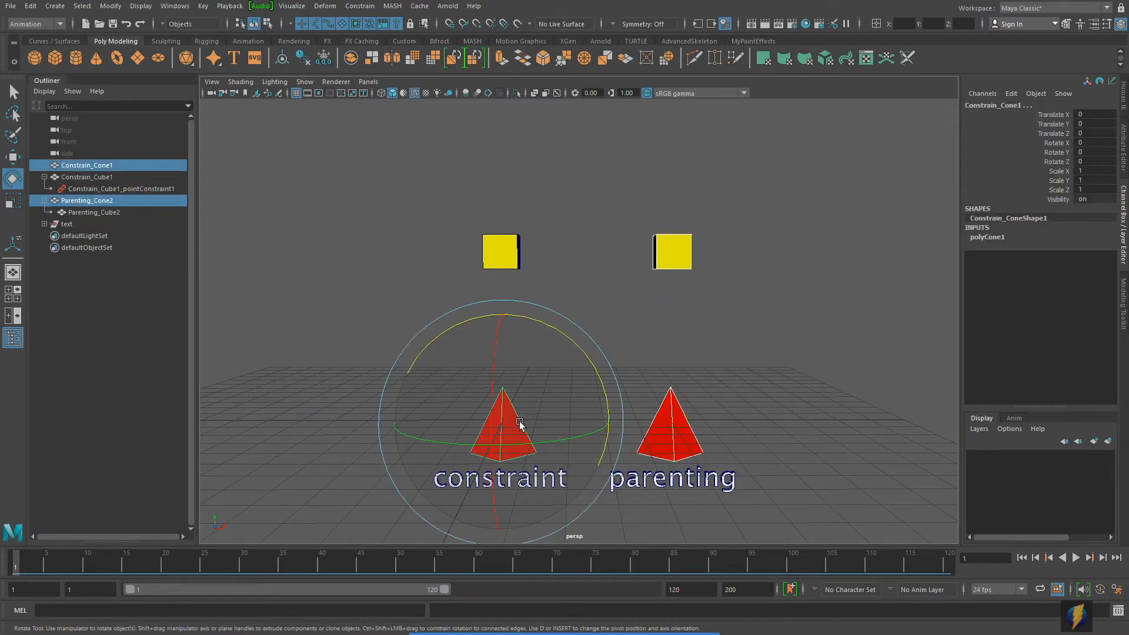
{"action": "key", "text": "w"}
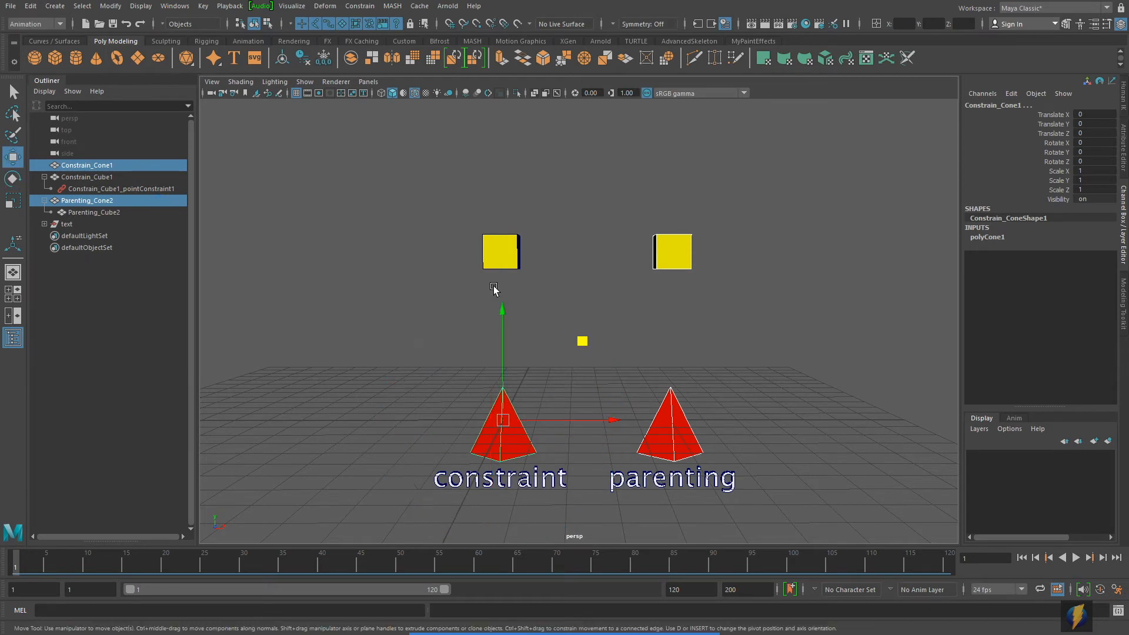
{"action": "middle_click_drag", "start_coordinate": [494, 288], "coordinate": [501, 298], "text": "alt"}
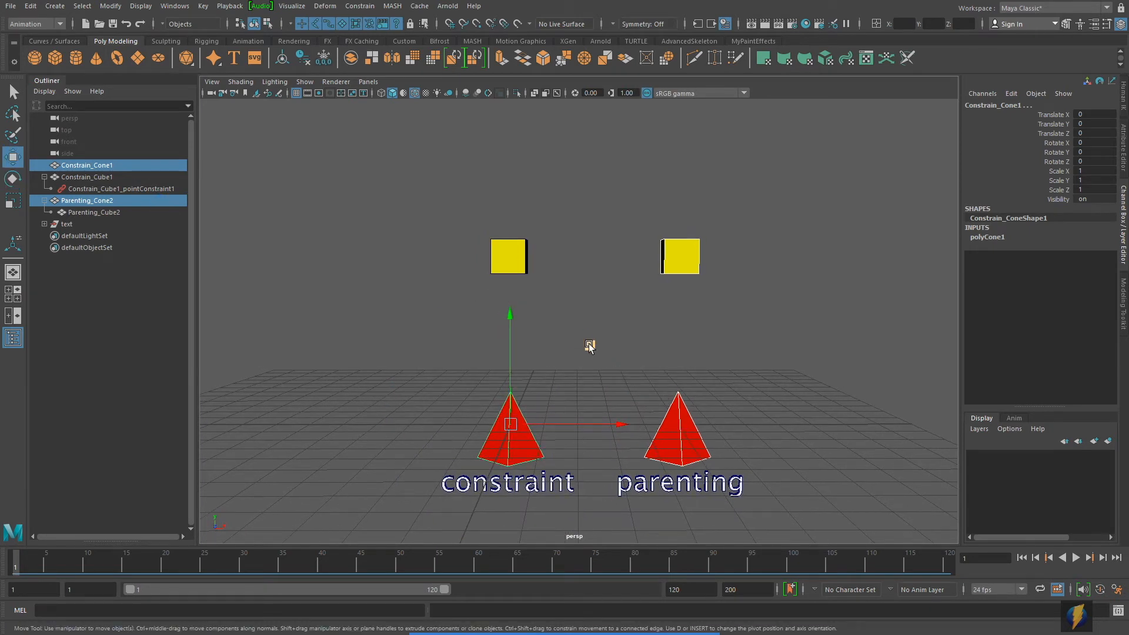
{"action": "middle_click_drag", "start_coordinate": [588, 343], "coordinate": [683, 326]}
{"action": "key", "text": "ctrl+z"}
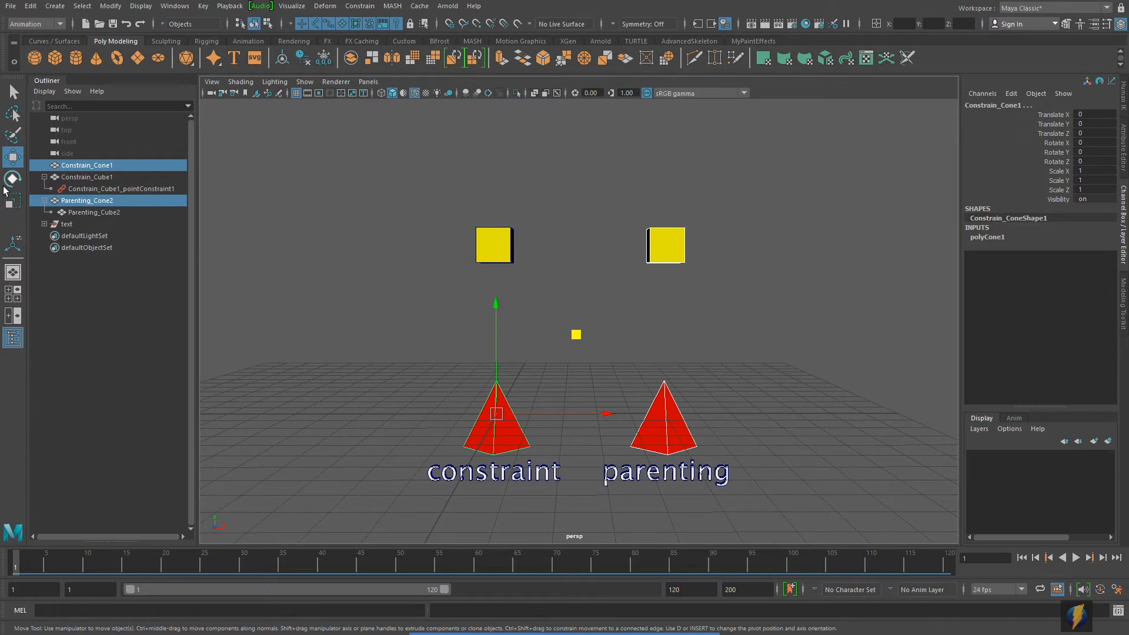
Step: Rotate Constrain_Cone1 and Parenting_Cone2 together to about -70.8 degrees around Z
{"action": "left_click", "coordinate": [16, 181]}
{"action": "middle_click_drag", "start_coordinate": [565, 376], "coordinate": [566, 359], "text": "alt"}
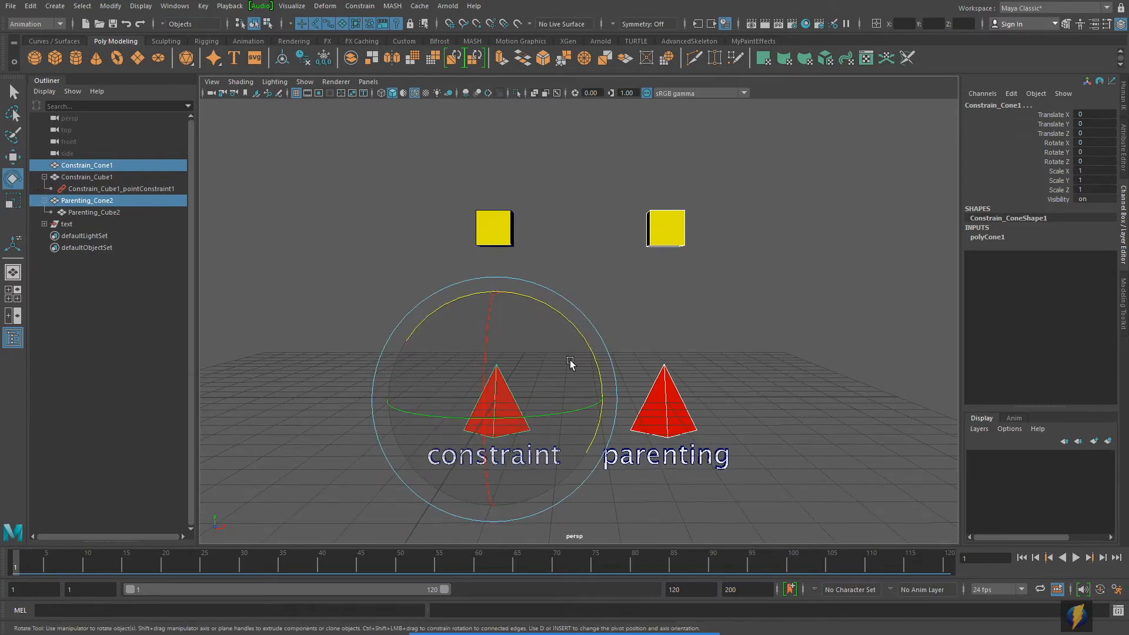
{"action": "left_click_drag", "start_coordinate": [577, 336], "coordinate": [574, 262]}
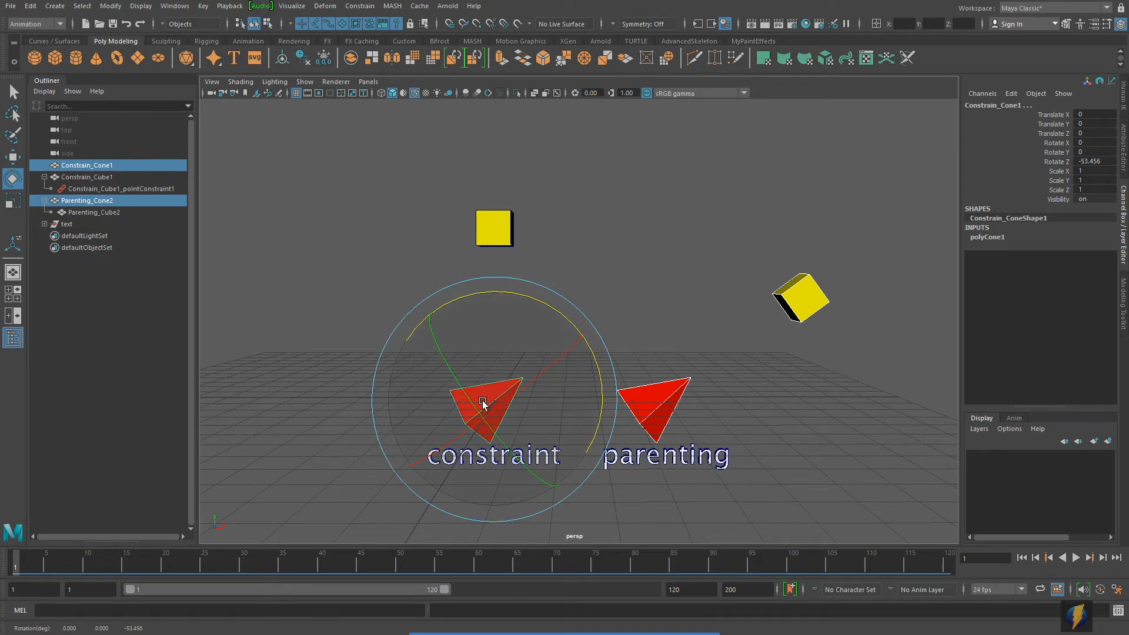
{"action": "left_click_drag", "start_coordinate": [556, 310], "coordinate": [570, 345]}
{"action": "scroll", "coordinate": [570, 344], "scroll_direction": "down", "scroll_amount": 3}
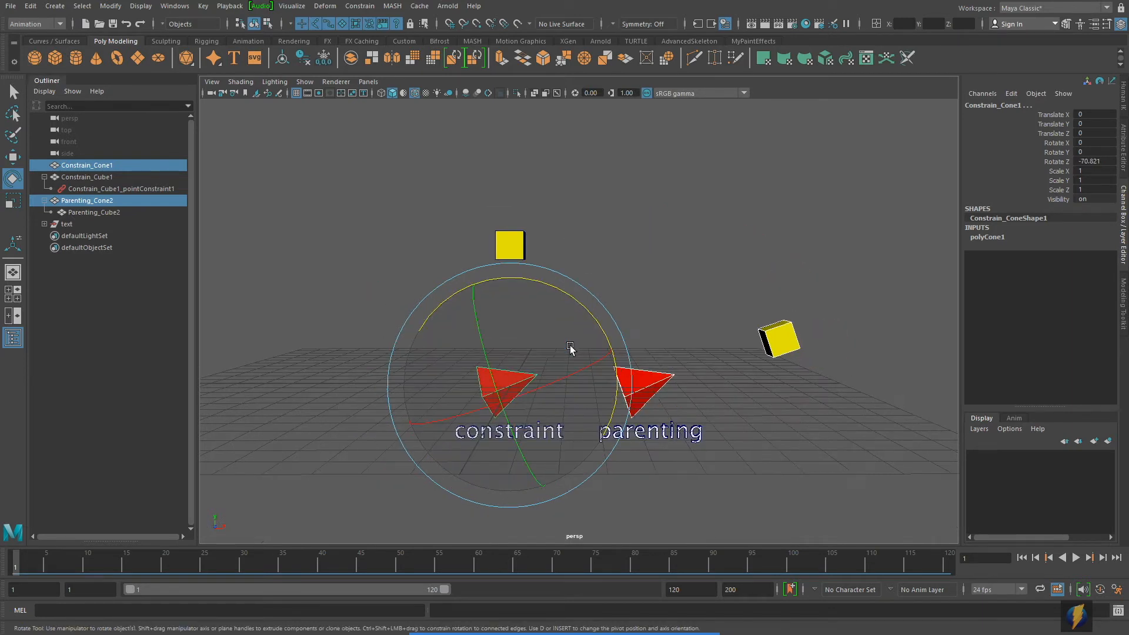
Step: Try moving the two rotated cones together freely across the view, and undo the move
{"action": "left_click", "coordinate": [10, 158]}
{"action": "left_click_drag", "start_coordinate": [592, 302], "coordinate": [525, 205]}
{"action": "key", "text": "ctrl+z"}
{"action": "middle_click_drag", "start_coordinate": [705, 239], "coordinate": [667, 250], "text": "alt"}
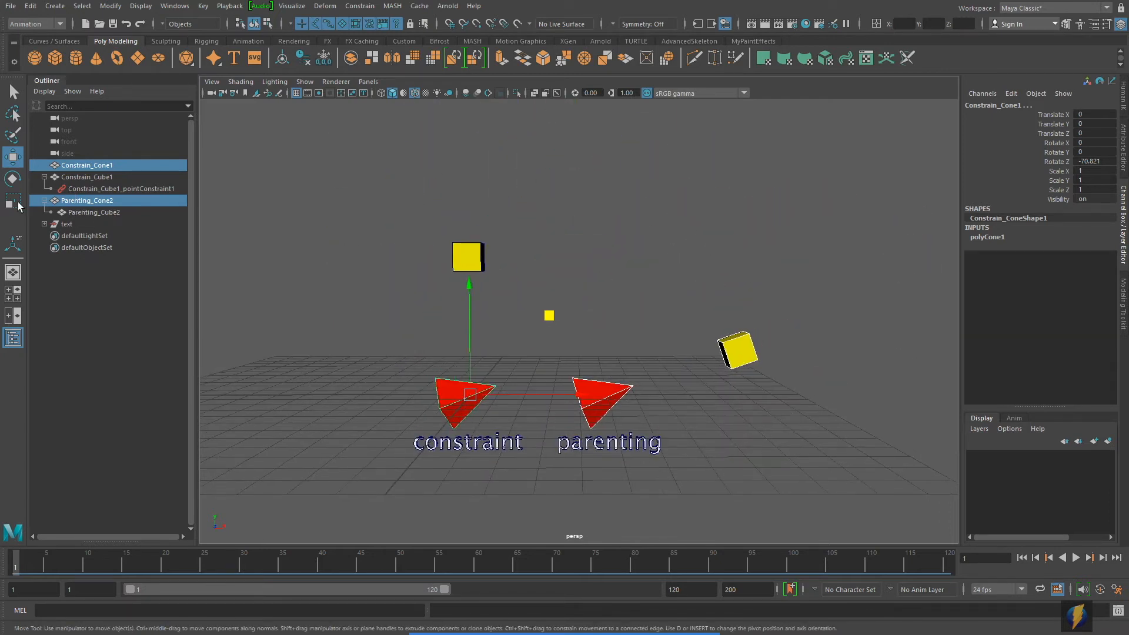
Step: Try scaling the two rotated cones together uniformly to about 2.55, and undo the scaling
{"action": "left_click", "coordinate": [15, 202]}
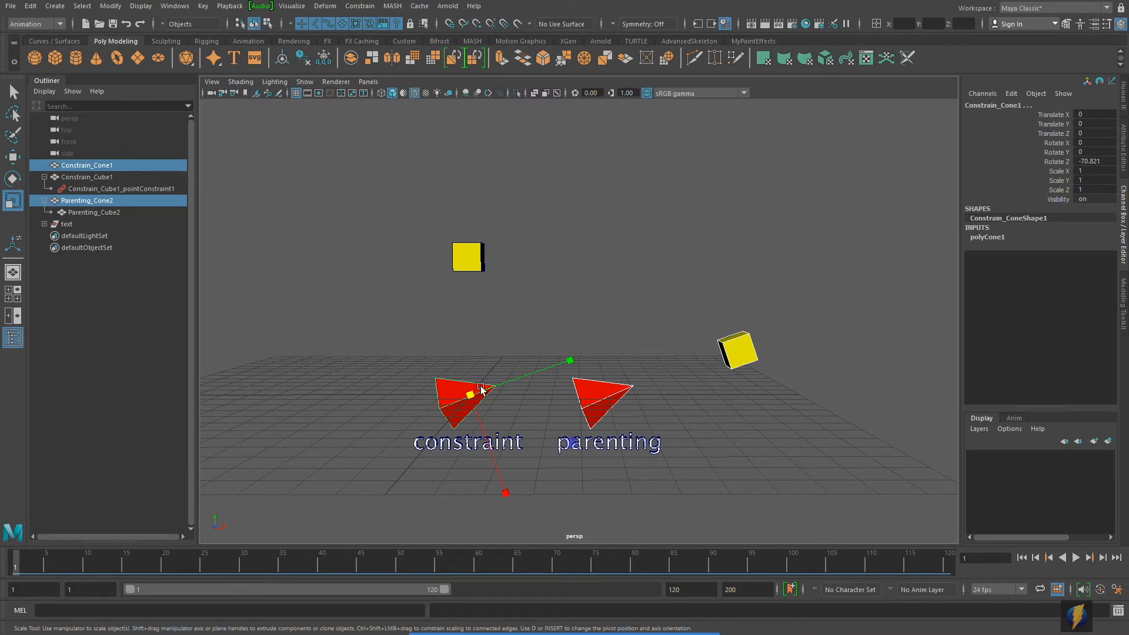
{"action": "left_click_drag", "start_coordinate": [470, 395], "coordinate": [563, 368]}
{"action": "key", "text": "ctrl+z"}
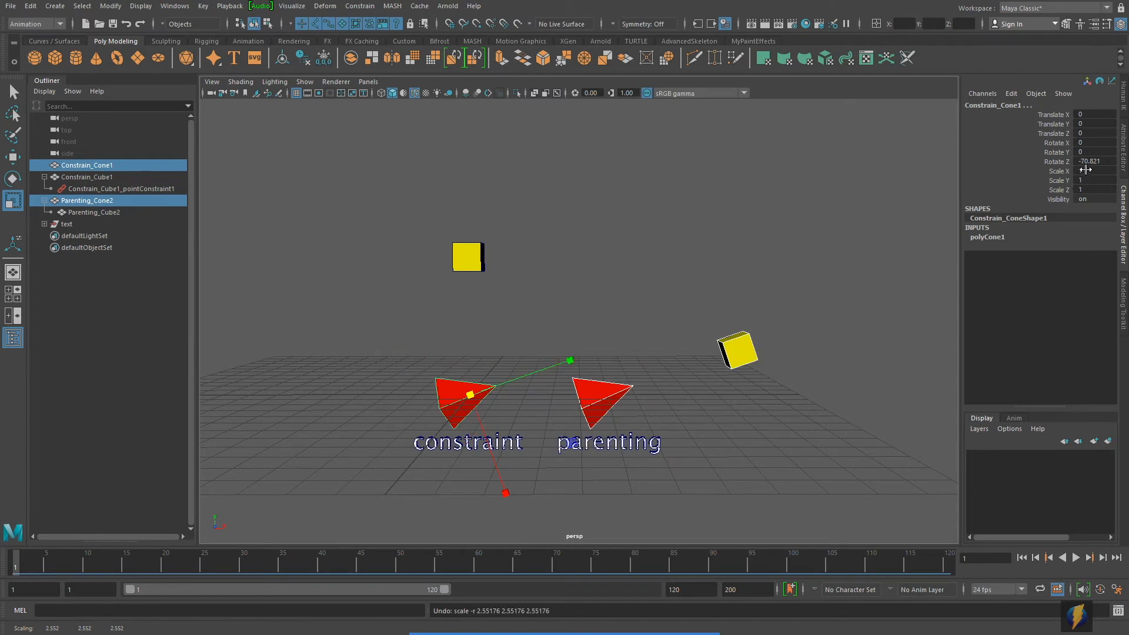
Step: Reset the Z rotation of Constrain_Cone1 and Parenting_Cone2 to 0
{"action": "double_click", "coordinate": [1092, 161]}
{"action": "key", "text": "Return"}
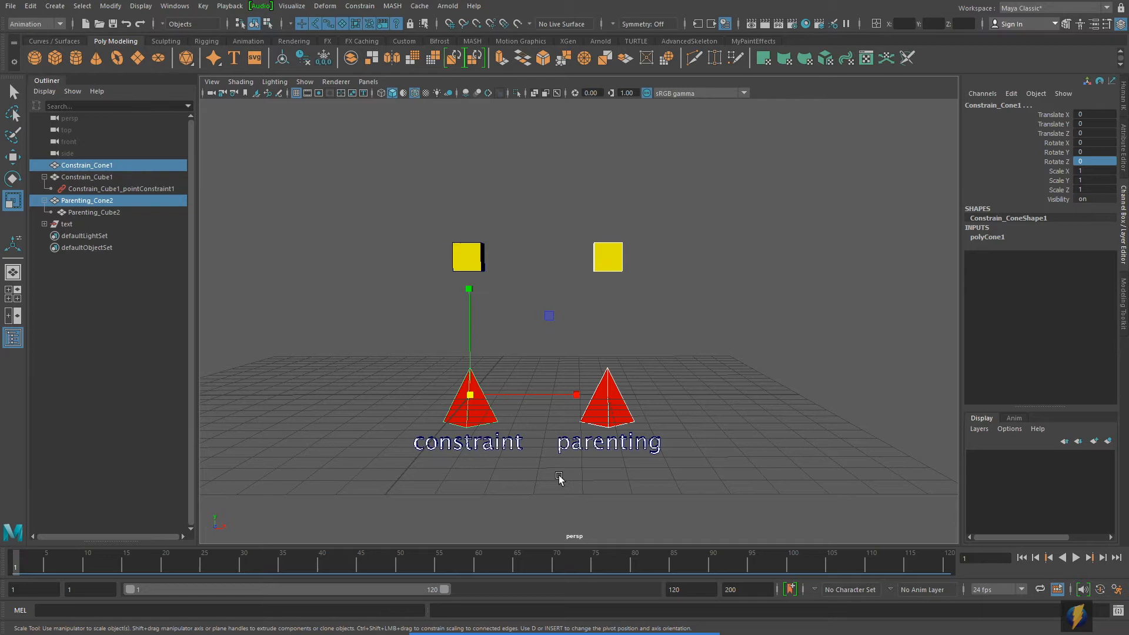
{"action": "middle_click_drag", "start_coordinate": [539, 343], "coordinate": [582, 330], "text": "alt"}
{"action": "right_click_drag", "start_coordinate": [582, 330], "coordinate": [602, 368], "text": "alt"}
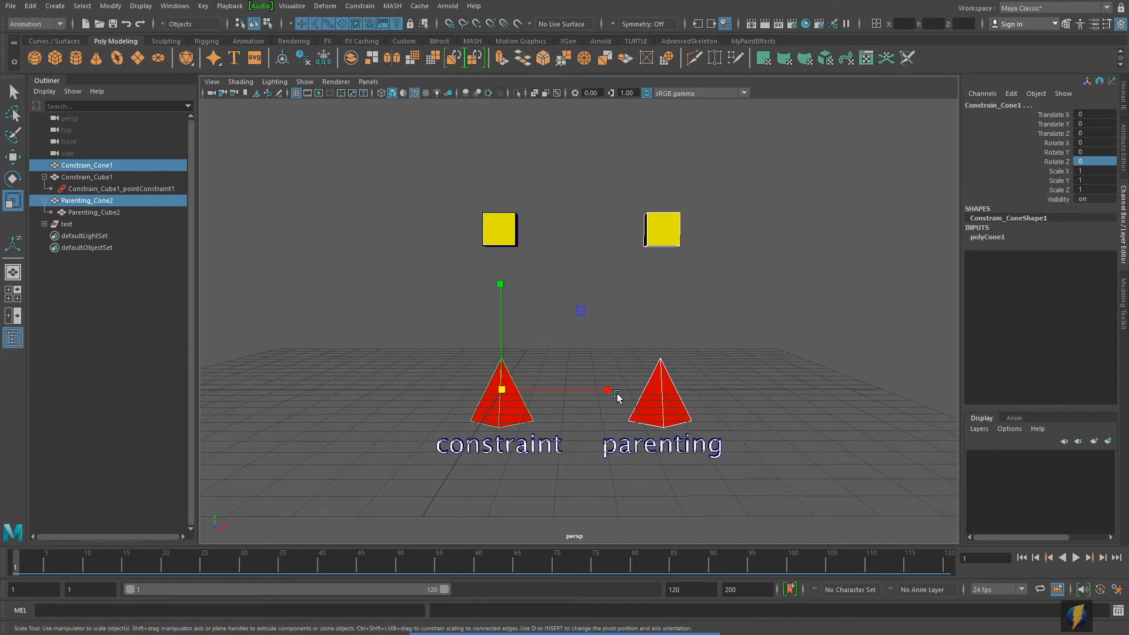
Step: Delete the point constraint from Constrain_Cube1
{"action": "mouse_move", "coordinate": [612, 629]}
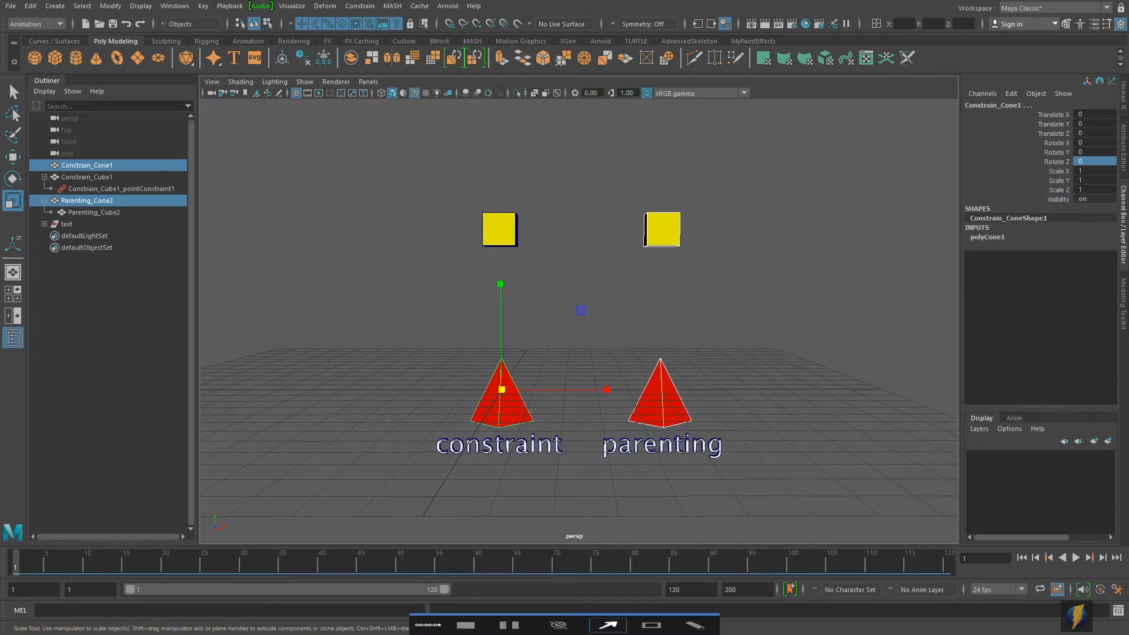
{"action": "left_click", "coordinate": [612, 628]}
{"action": "mouse_move", "coordinate": [296, 394]}
{"action": "left_mouse_down"}
{"action": "mouse_move", "coordinate": [220, 269]}
{"action": "mouse_move", "coordinate": [150, 195]}
{"action": "left_mouse_up"}
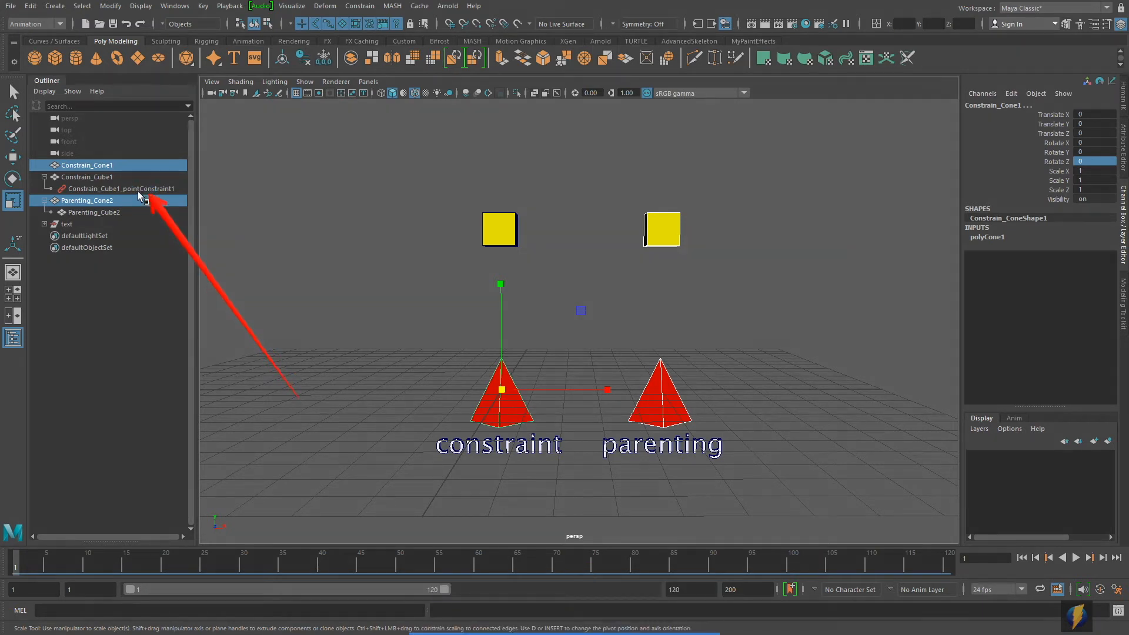
{"action": "left_click", "coordinate": [103, 189]}
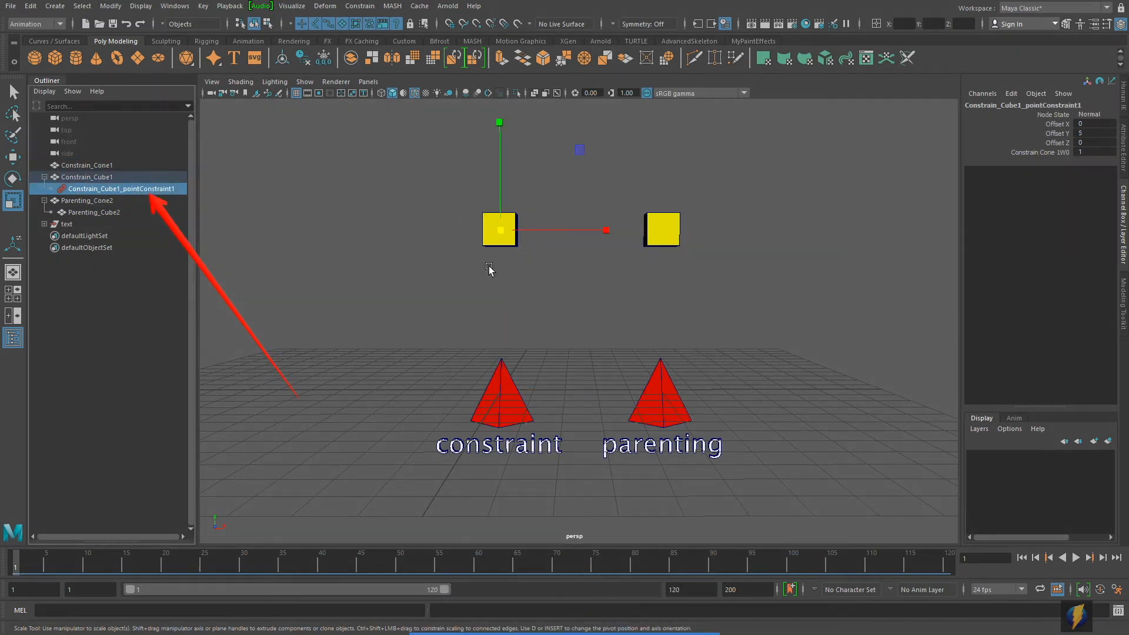
{"action": "key", "text": "Delete"}
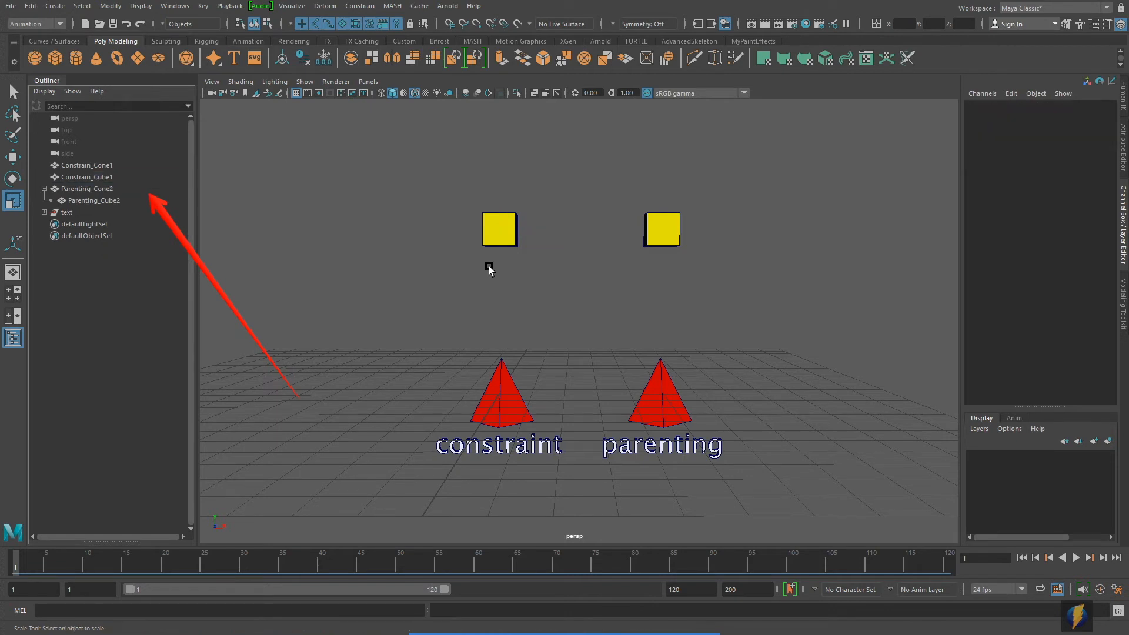
Step: Try moving Constrain_Cone1 without any constraint on its cube, and undo the move
{"action": "left_click", "coordinate": [509, 391]}
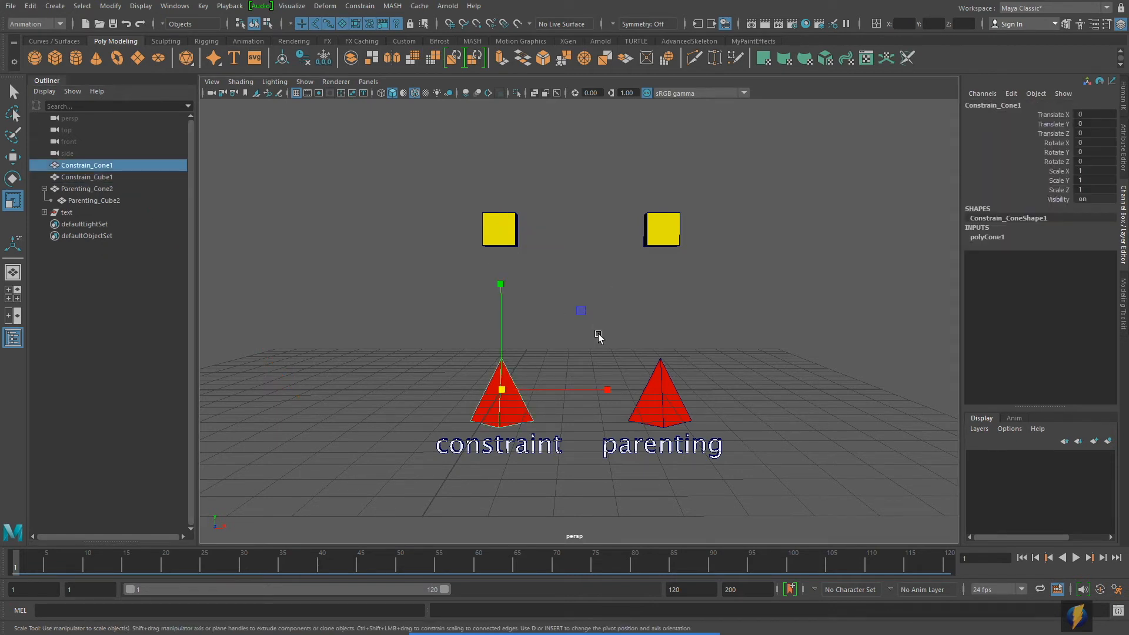
{"action": "key", "text": "w"}
{"action": "middle_click_drag", "start_coordinate": [580, 312], "coordinate": [589, 228]}
{"action": "key", "text": "ctrl+z"}
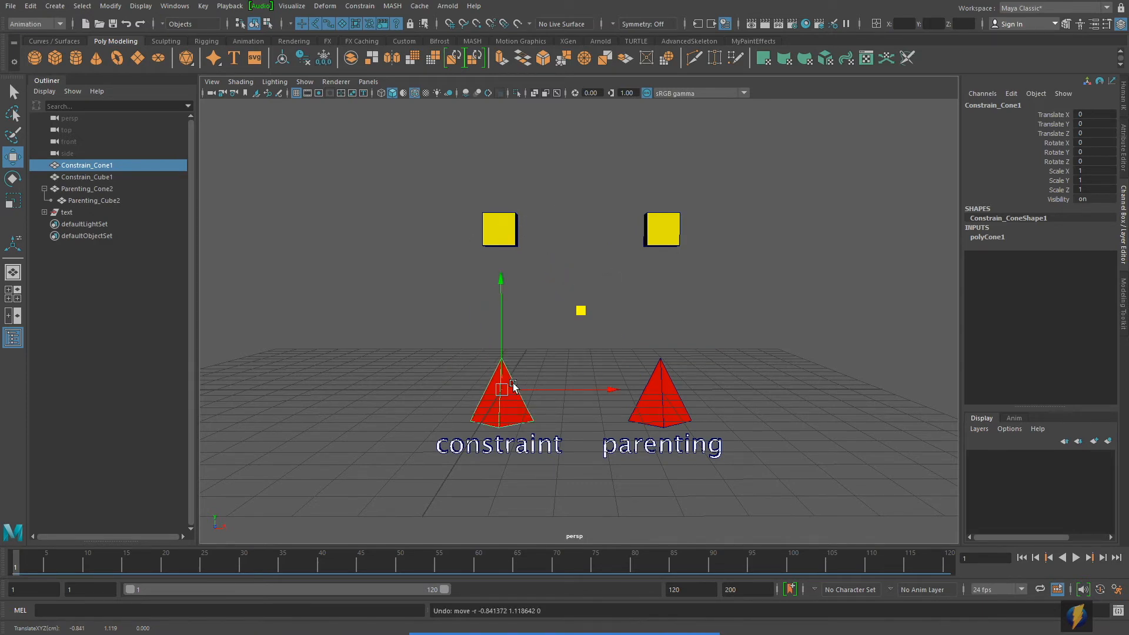
{"action": "left_click_drag", "start_coordinate": [586, 394], "coordinate": [611, 395], "text": "alt"}
{"action": "right_click_drag", "start_coordinate": [571, 390], "coordinate": [588, 389], "text": "alt"}
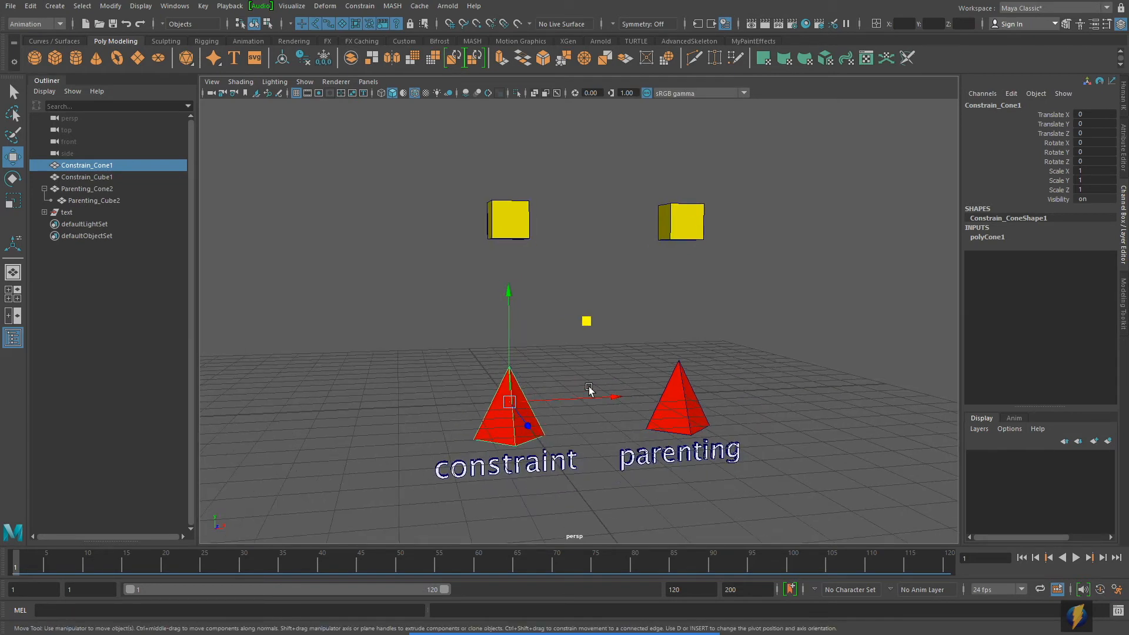
Step: Constrain Constrain_Cube1 to Constrain_Cone1 with an Orient constraint using reset options: all axes, weight 1, no maintained offset
{"action": "left_click", "coordinate": [382, 319]}
{"action": "left_click", "coordinate": [515, 400]}
{"action": "mouse_move", "coordinate": [588, 388]}
{"action": "left_mouse_down", "text": "alt"}
{"action": "mouse_move", "coordinate": [562, 379]}
{"action": "mouse_move", "coordinate": [576, 381]}
{"action": "left_mouse_up", "text": "alt"}
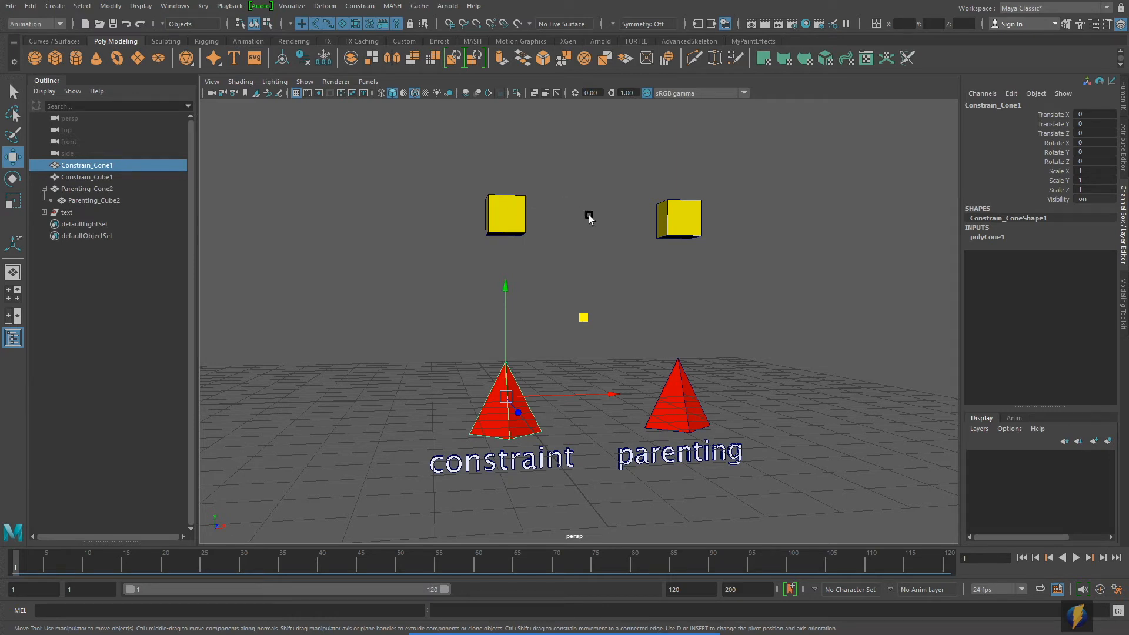
{"action": "left_click", "coordinate": [512, 220], "text": "shift"}
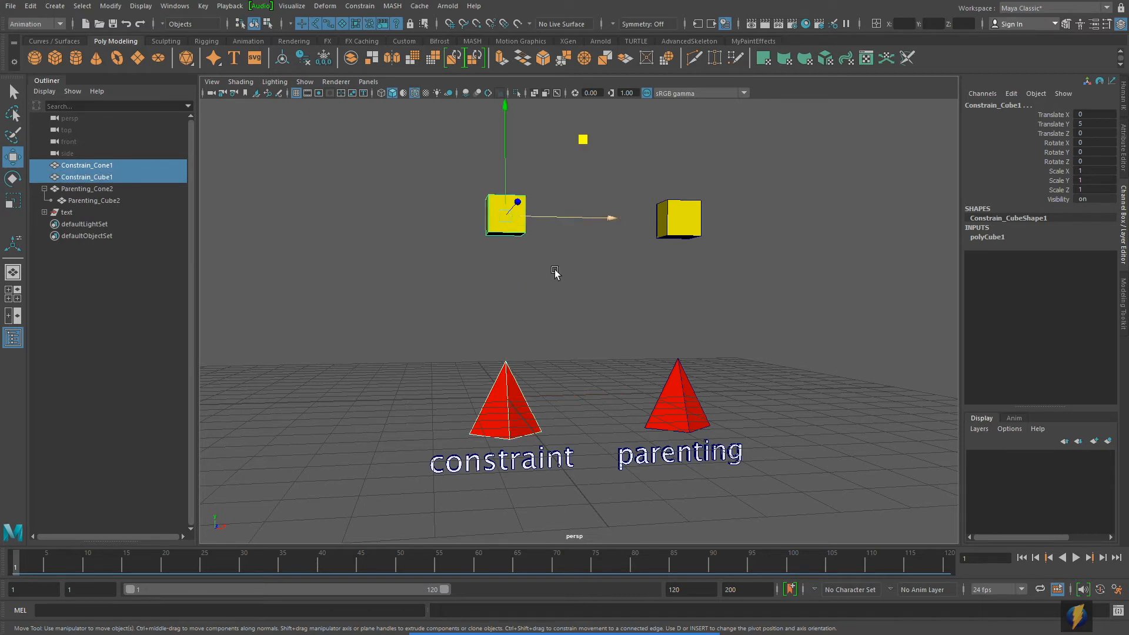
{"action": "middle_click_drag", "start_coordinate": [582, 299], "coordinate": [567, 299], "text": "alt"}
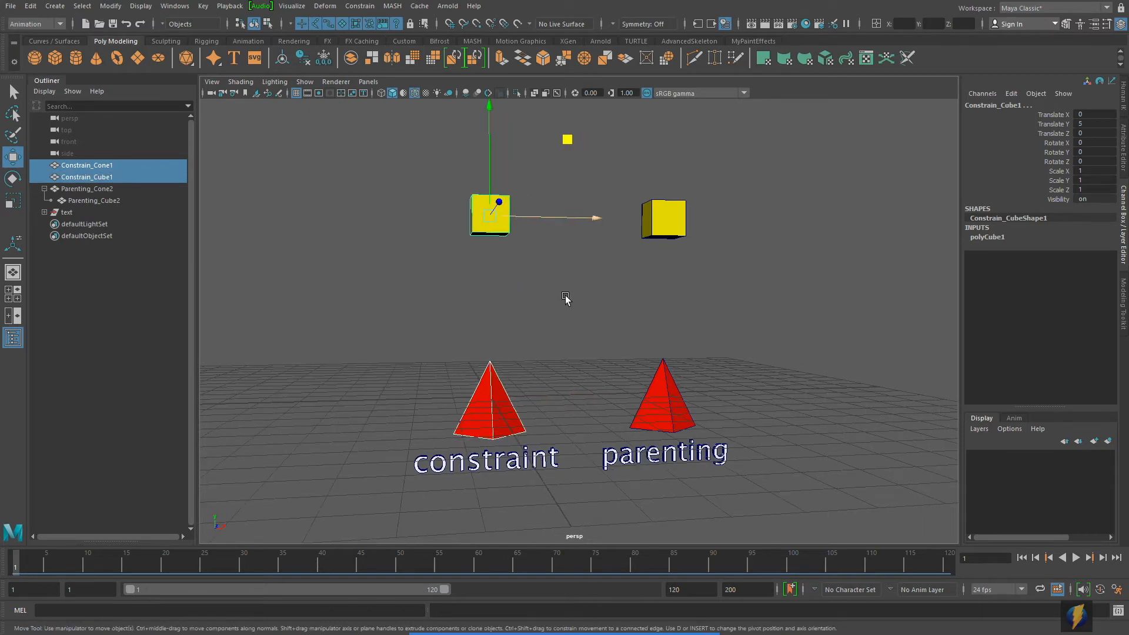
{"action": "left_click", "coordinate": [365, 7]}
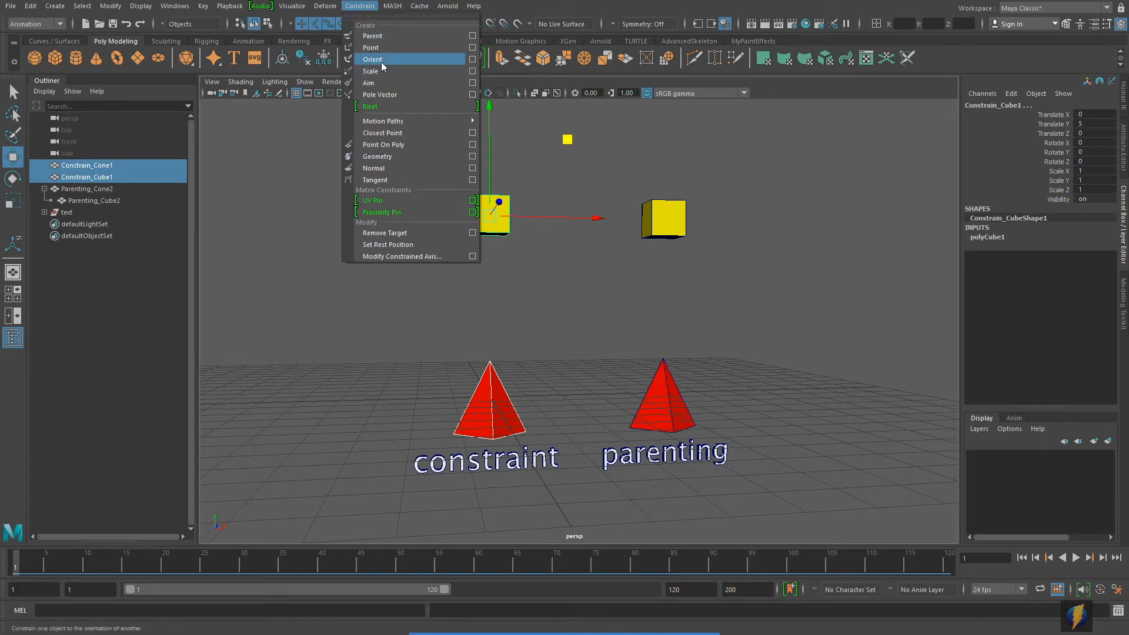
{"action": "left_click", "coordinate": [473, 60]}
{"action": "left_click", "coordinate": [755, 187]}
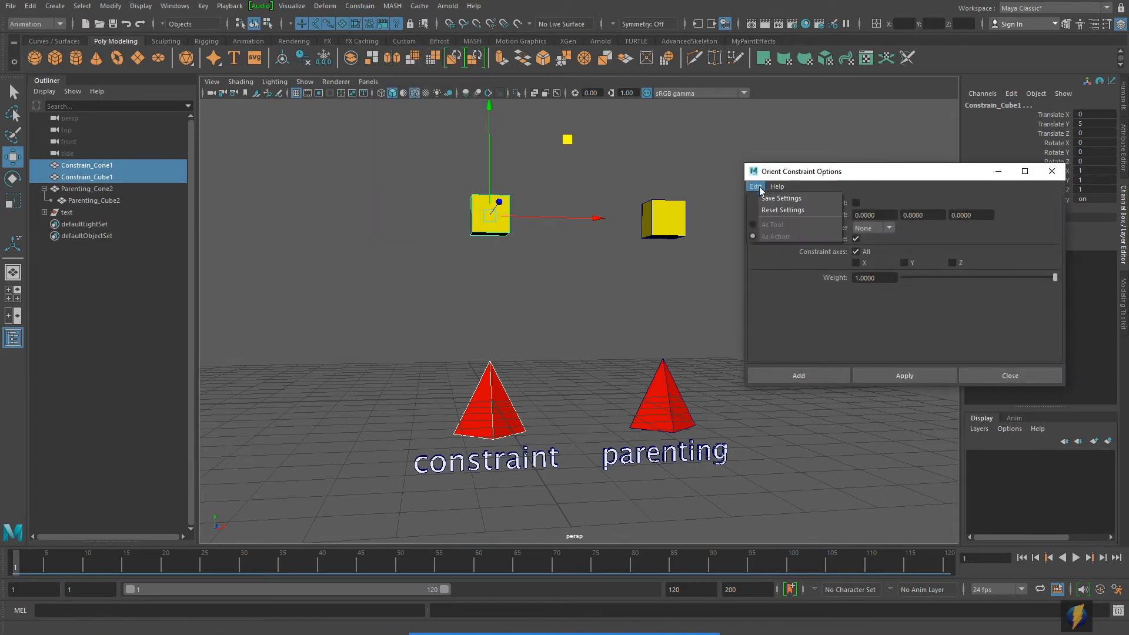
{"action": "left_click", "coordinate": [767, 209]}
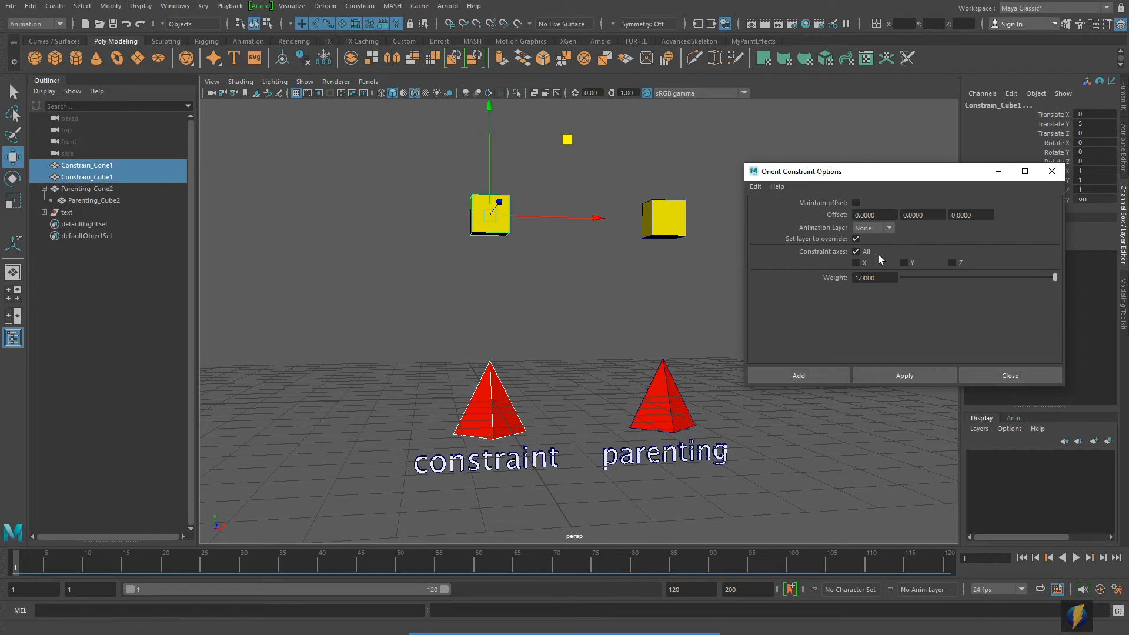
{"action": "left_click", "coordinate": [916, 373]}
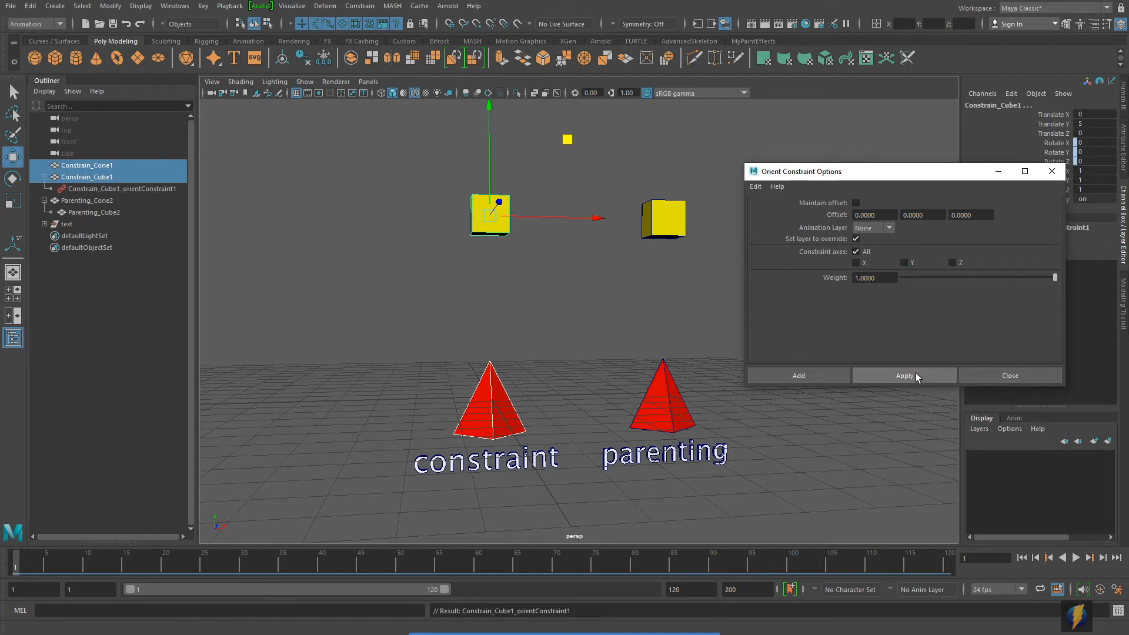
{"action": "left_click", "coordinate": [998, 375]}
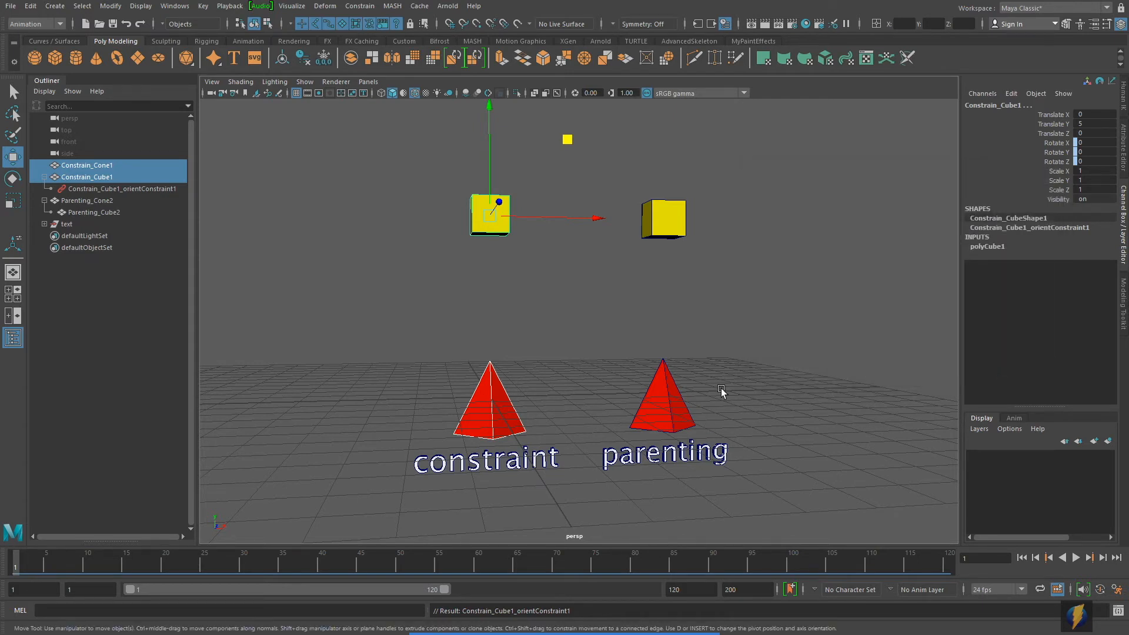
Step: Select Constrain_Cube1 alone and examine which of its channels the orient constraint drives
{"action": "mouse_move", "coordinate": [588, 632]}
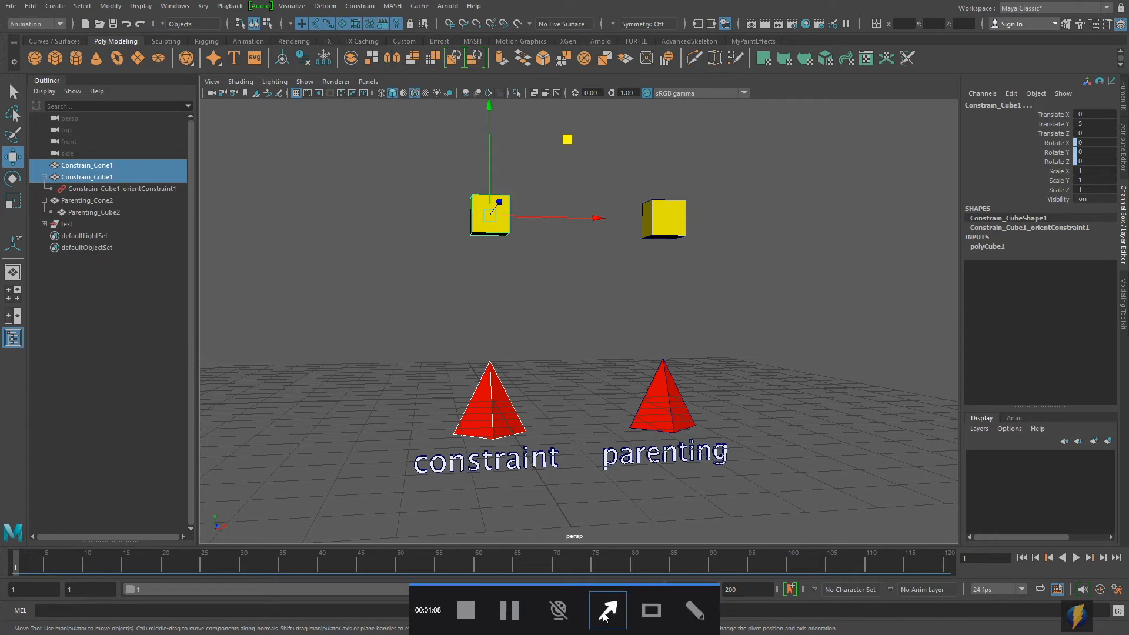
{"action": "left_click", "coordinate": [341, 279]}
{"action": "left_click", "coordinate": [491, 203]}
{"action": "mouse_move", "coordinate": [533, 262]}
{"action": "left_mouse_down", "text": "alt"}
{"action": "mouse_move", "coordinate": [515, 266]}
{"action": "mouse_move", "coordinate": [524, 268]}
{"action": "left_mouse_up", "text": "alt"}
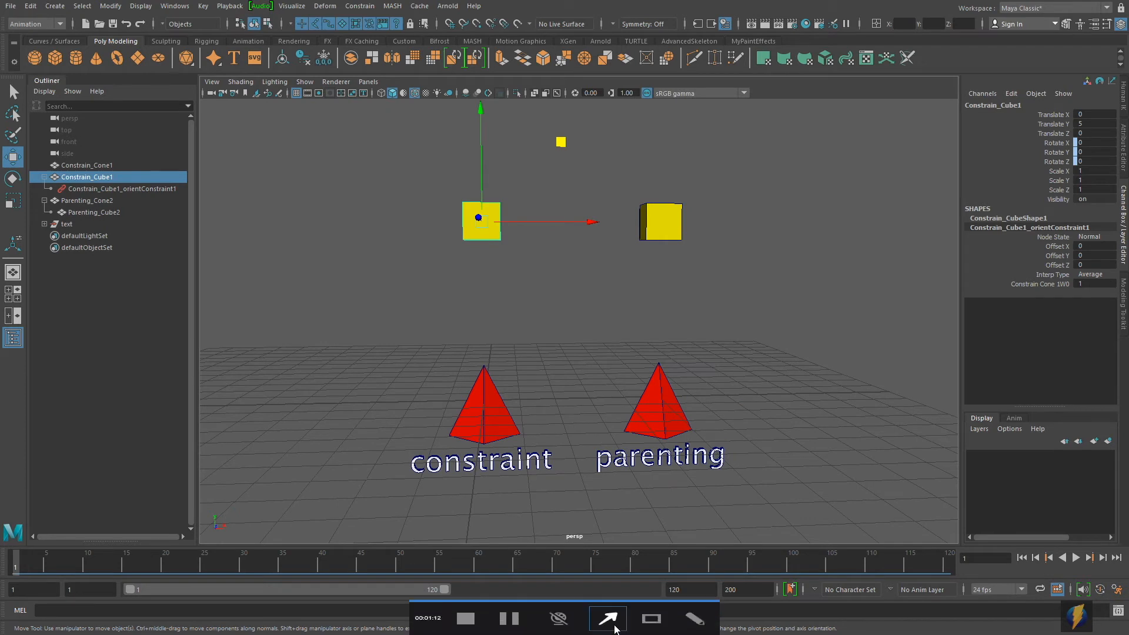
{"action": "left_click", "coordinate": [609, 616]}
{"action": "mouse_move", "coordinate": [534, 363]}
{"action": "left_mouse_down"}
{"action": "mouse_move", "coordinate": [879, 240]}
{"action": "mouse_move", "coordinate": [1013, 125]}
{"action": "mouse_move", "coordinate": [1028, 151]}
{"action": "mouse_move", "coordinate": [1034, 237]}
{"action": "mouse_move", "coordinate": [1012, 238]}
{"action": "mouse_move", "coordinate": [996, 211]}
{"action": "mouse_move", "coordinate": [1006, 176]}
{"action": "mouse_move", "coordinate": [1053, 171]}
{"action": "mouse_move", "coordinate": [1076, 116]}
{"action": "mouse_move", "coordinate": [1067, 159]}
{"action": "mouse_move", "coordinate": [1073, 142]}
{"action": "mouse_move", "coordinate": [1078, 169]}
{"action": "mouse_move", "coordinate": [1054, 176]}
{"action": "mouse_move", "coordinate": [1045, 146]}
{"action": "mouse_move", "coordinate": [1044, 165]}
{"action": "left_mouse_up"}
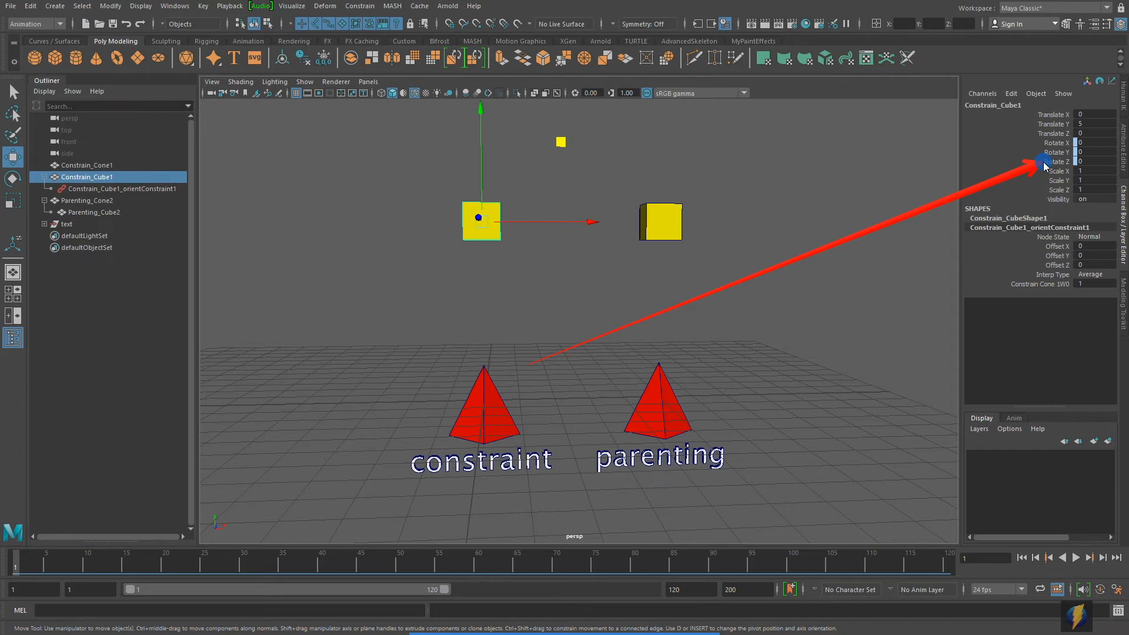
{"action": "mouse_move", "coordinate": [1043, 165]}
{"action": "left_mouse_down"}
{"action": "mouse_move", "coordinate": [1013, 156]}
{"action": "mouse_move", "coordinate": [1048, 146]}
{"action": "mouse_move", "coordinate": [1042, 165]}
{"action": "mouse_move", "coordinate": [854, 176]}
{"action": "mouse_move", "coordinate": [606, 278]}
{"action": "left_mouse_up"}
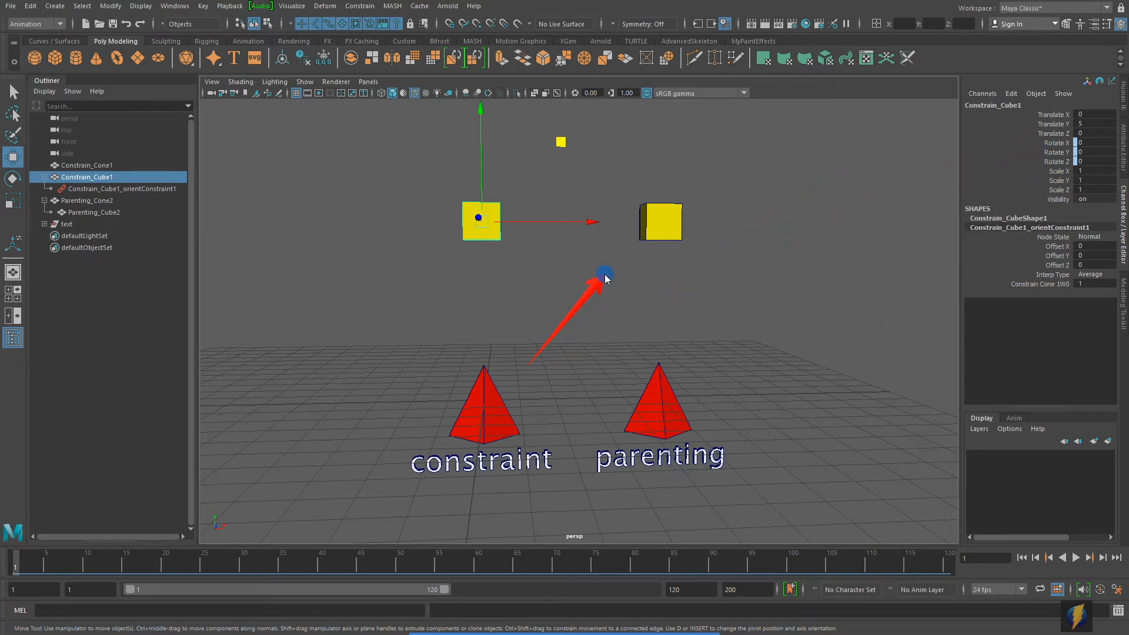
{"action": "mouse_move", "coordinate": [606, 278]}
{"action": "left_mouse_down"}
{"action": "mouse_move", "coordinate": [511, 277]}
{"action": "mouse_move", "coordinate": [492, 260]}
{"action": "left_mouse_up"}
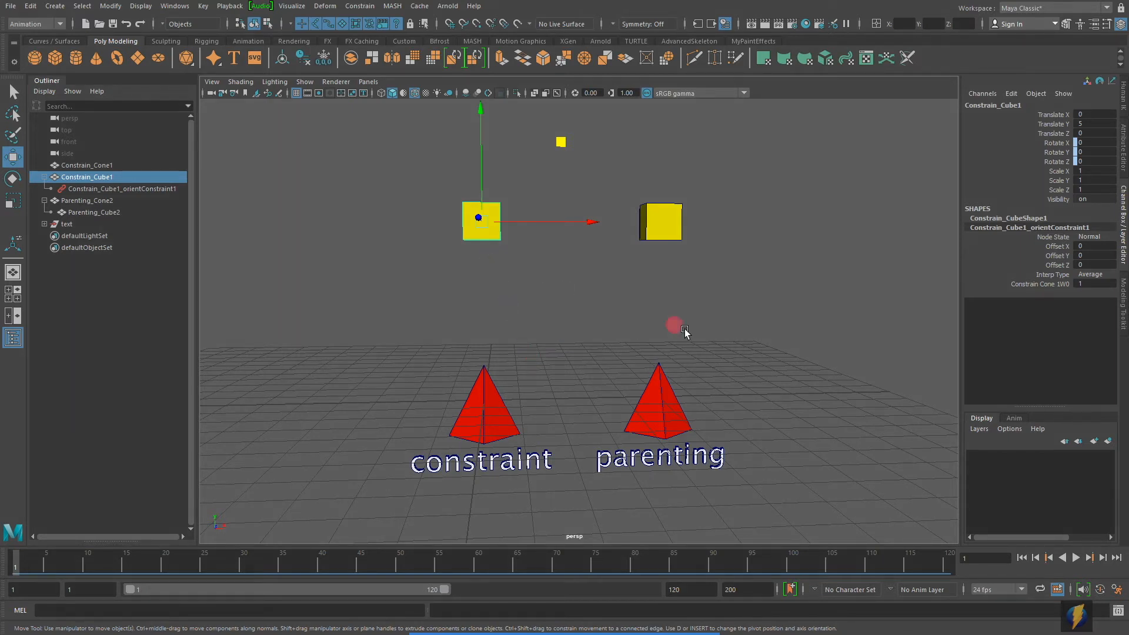
Step: Try moving Constrain_Cone1 to about -5.28, 2.29, -0.77 to test the orient constraint, and undo the move
{"action": "right_click_drag", "start_coordinate": [685, 334], "coordinate": [608, 327], "text": "alt"}
{"action": "left_click", "coordinate": [504, 371]}
{"action": "middle_click_drag", "start_coordinate": [584, 328], "coordinate": [588, 363], "text": "alt"}
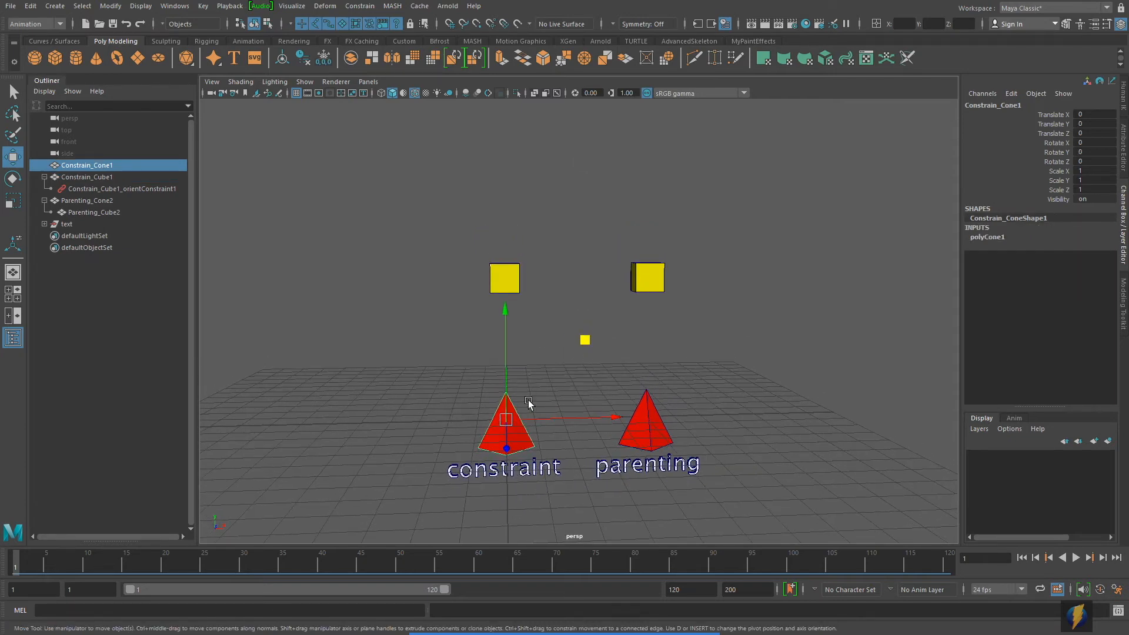
{"action": "left_click", "coordinate": [507, 418]}
{"action": "left_click_drag", "start_coordinate": [509, 421], "coordinate": [356, 351]}
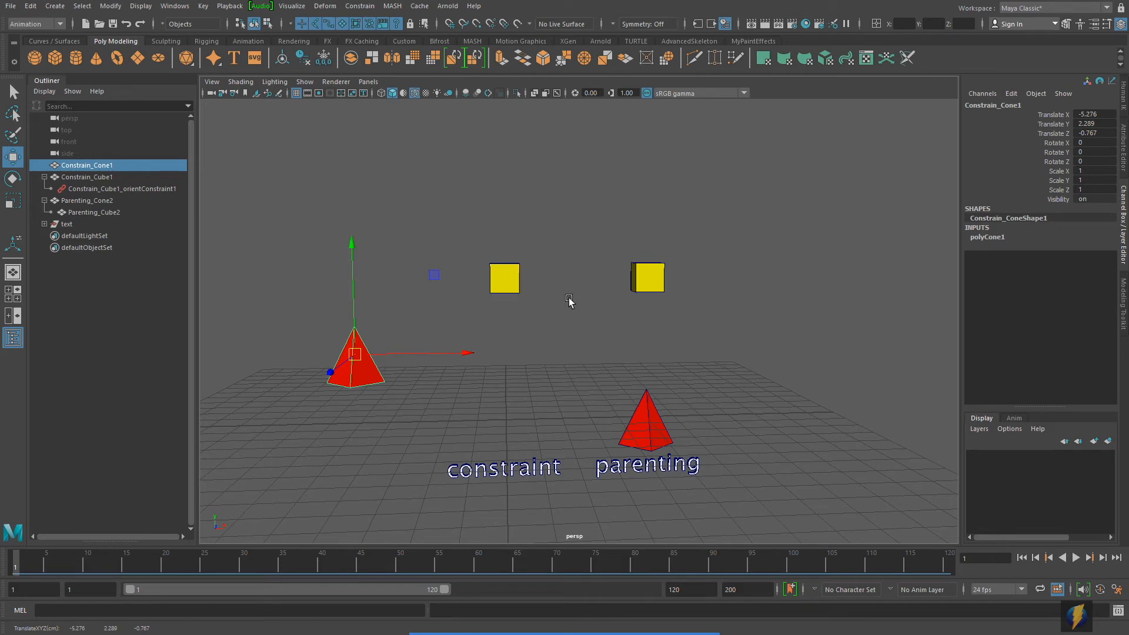
{"action": "key", "text": "ctrl+z"}
{"action": "left_click_drag", "start_coordinate": [574, 337], "coordinate": [553, 321], "text": "alt"}
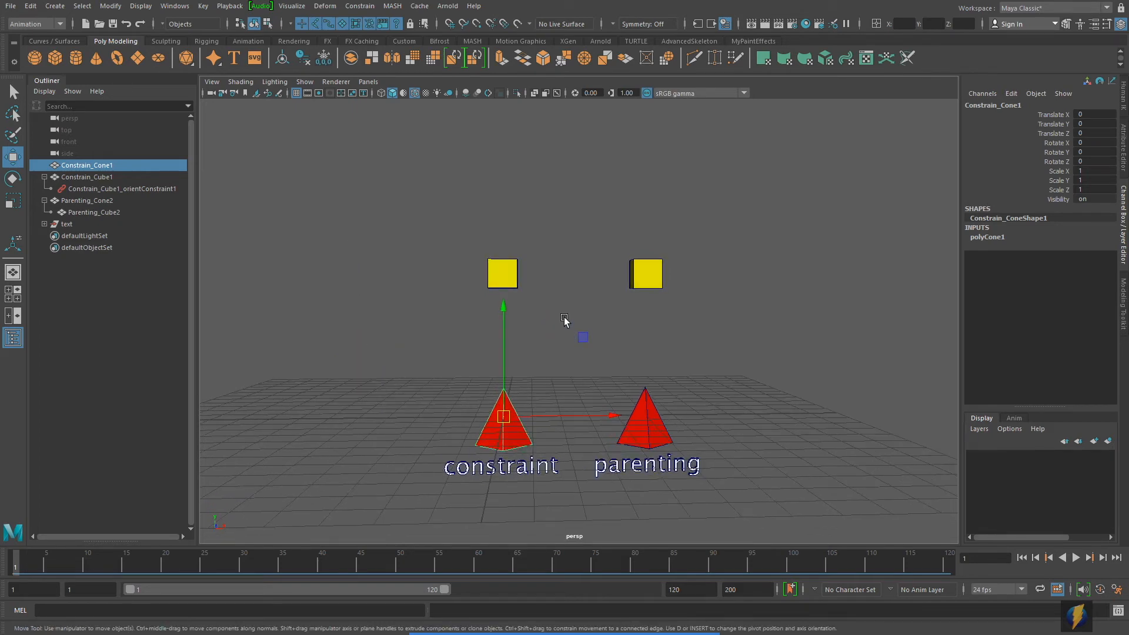
Step: Try rotating Constrain_Cone1 several ways to test how the orient constraint affects its cube, and undo the rotations
{"action": "key", "text": "e"}
{"action": "scroll", "coordinate": [489, 397], "scroll_direction": "up", "scroll_amount": 3}
{"action": "middle_click_drag", "start_coordinate": [471, 381], "coordinate": [505, 358], "text": "alt"}
{"action": "left_click_drag", "start_coordinate": [531, 310], "coordinate": [450, 317]}
{"action": "key", "text": "ctrl+z"}
{"action": "left_click_drag", "start_coordinate": [528, 364], "coordinate": [671, 441], "text": "alt"}
{"action": "left_click_drag", "start_coordinate": [490, 404], "coordinate": [474, 345]}
{"action": "key", "text": "ctrl+z"}
{"action": "key", "text": "ctrl+z"}
{"action": "left_click_drag", "start_coordinate": [765, 346], "coordinate": [683, 342], "text": "alt"}
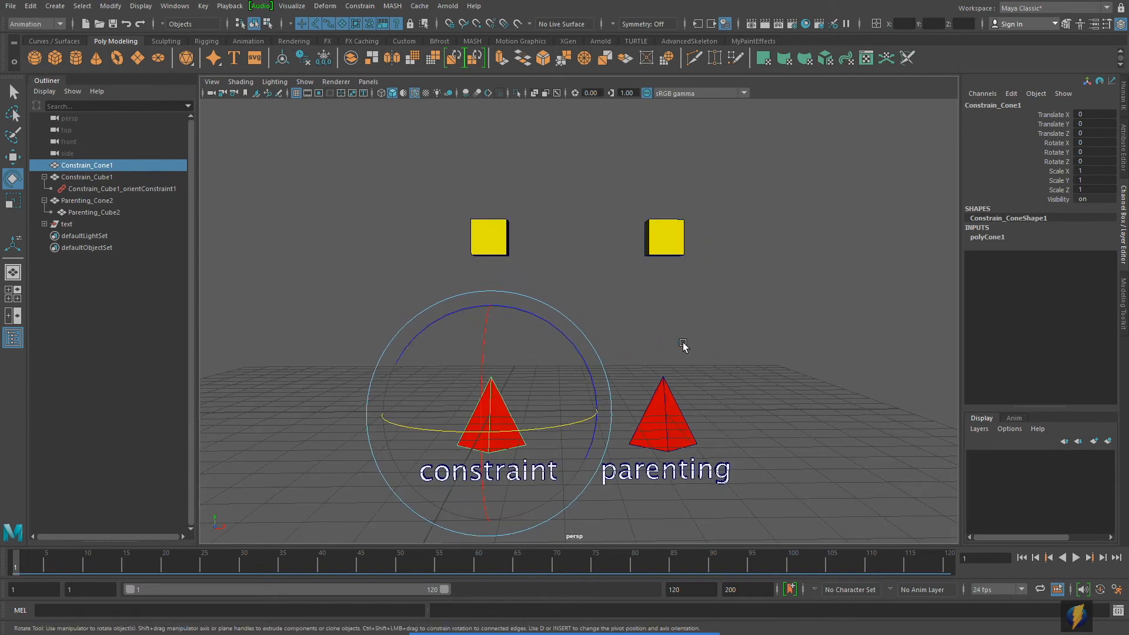
Step: Move Constrain_Cone1 and Parenting_Cone2 together about 4.2 units along X and 3.6 units up
{"action": "left_click", "coordinate": [675, 419], "text": "shift"}
{"action": "left_click_drag", "start_coordinate": [792, 404], "coordinate": [686, 401], "text": "alt"}
{"action": "key", "text": "w"}
{"action": "scroll", "coordinate": [705, 409], "scroll_direction": "down", "scroll_amount": 3}
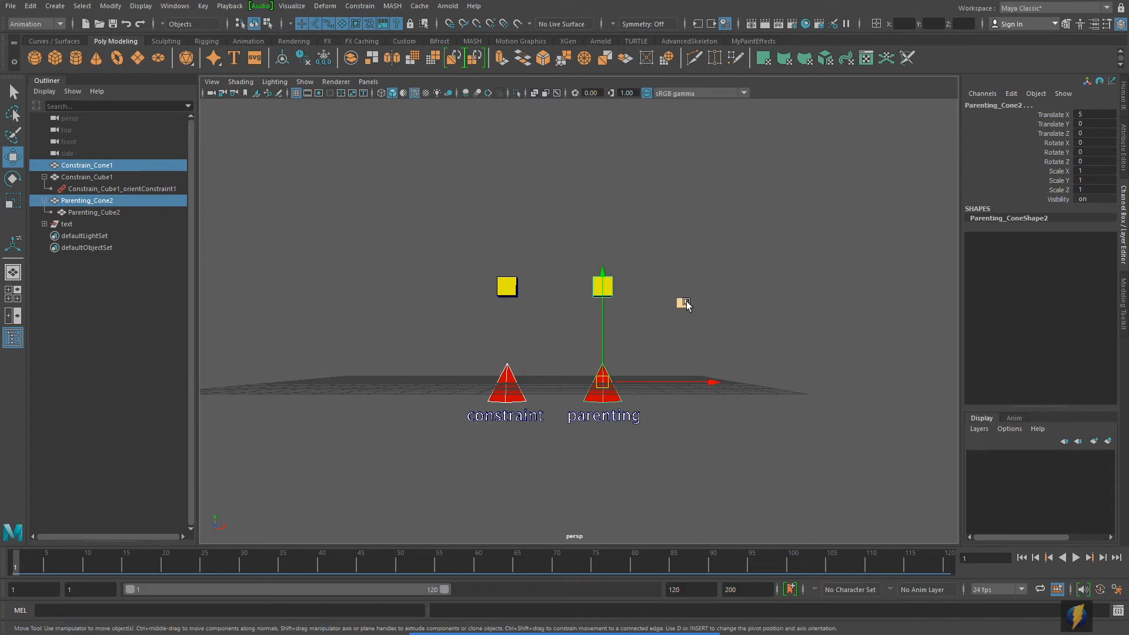
{"action": "middle_click_drag", "start_coordinate": [685, 303], "coordinate": [756, 227]}
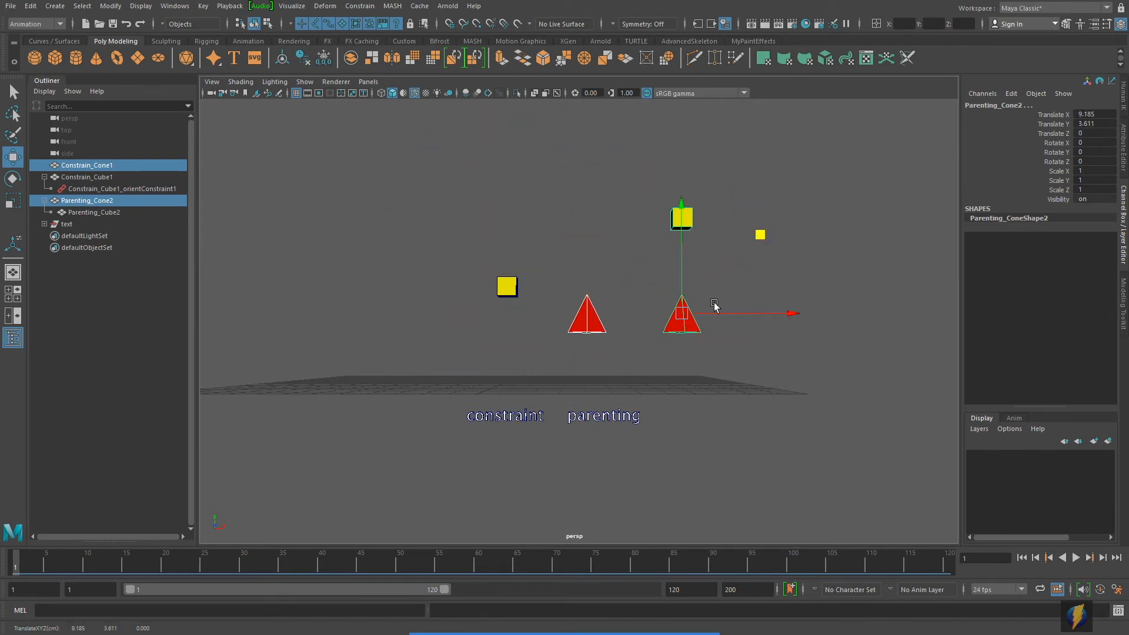
Step: Try rotating both cones together about 119 degrees around Y and -55.5 degrees around Z, and undo the rotations and the move
{"action": "key", "text": "e"}
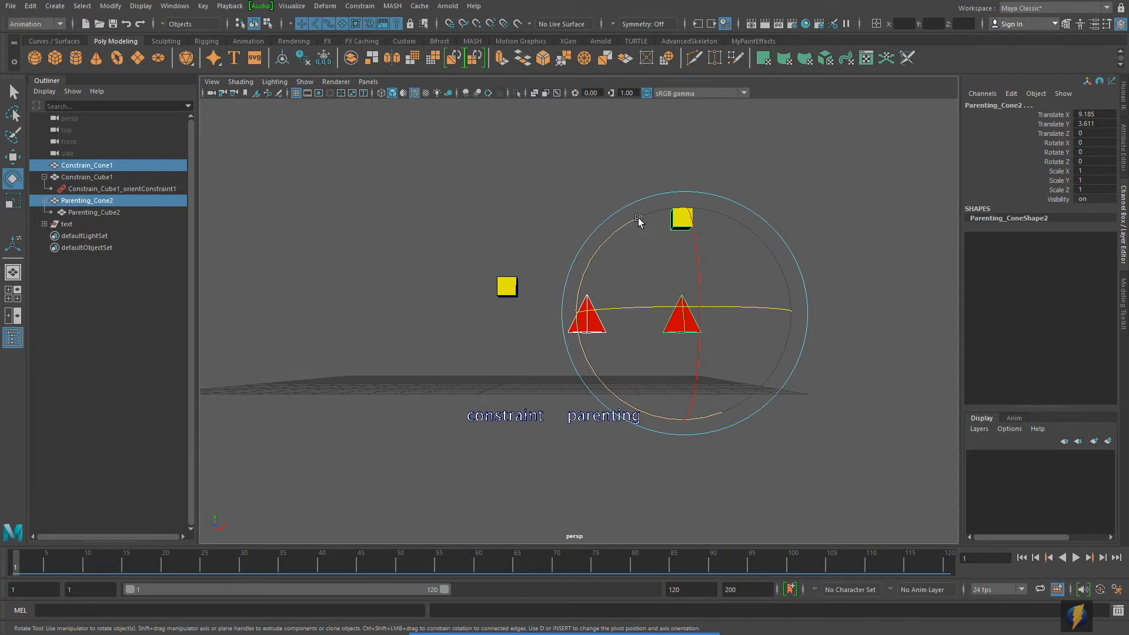
{"action": "left_click_drag", "start_coordinate": [639, 219], "coordinate": [718, 268]}
{"action": "left_click_drag", "start_coordinate": [652, 246], "coordinate": [755, 418]}
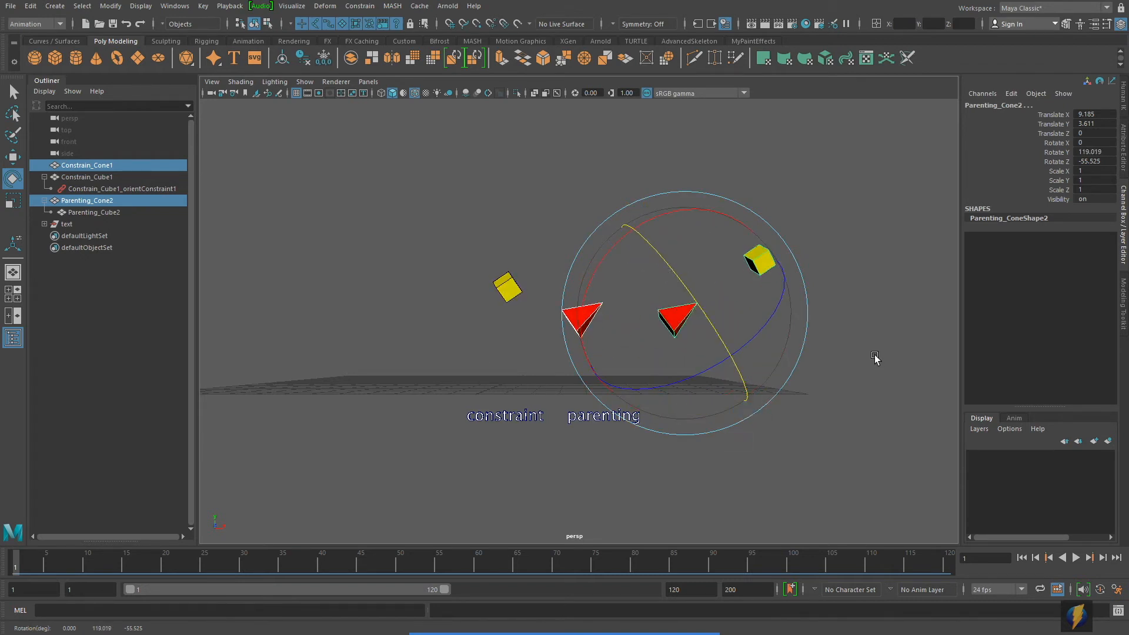
{"action": "key", "text": "ctrl+z"}
{"action": "key", "text": "ctrl+z"}
{"action": "key", "text": "ctrl+z"}
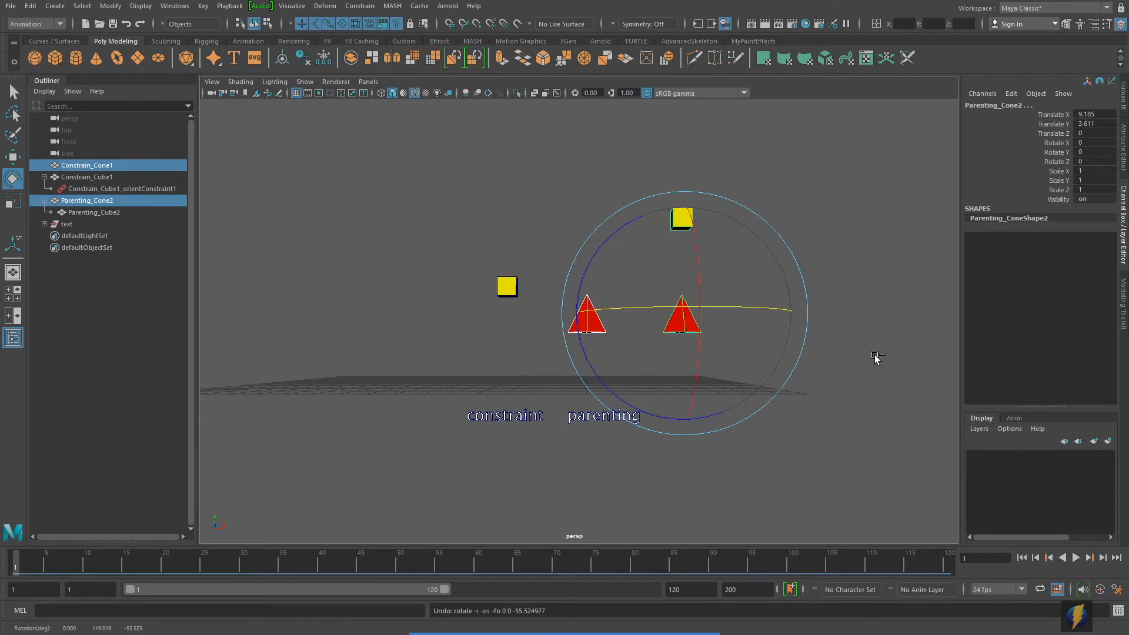
Step: Try scaling both cones together uniformly to about 1.86, and undo the scaling
{"action": "left_click", "coordinate": [18, 202]}
{"action": "right_click_drag", "start_coordinate": [506, 351], "coordinate": [629, 385], "text": "alt"}
{"action": "left_click_drag", "start_coordinate": [609, 401], "coordinate": [730, 410]}
{"action": "key", "text": "ctrl+z"}
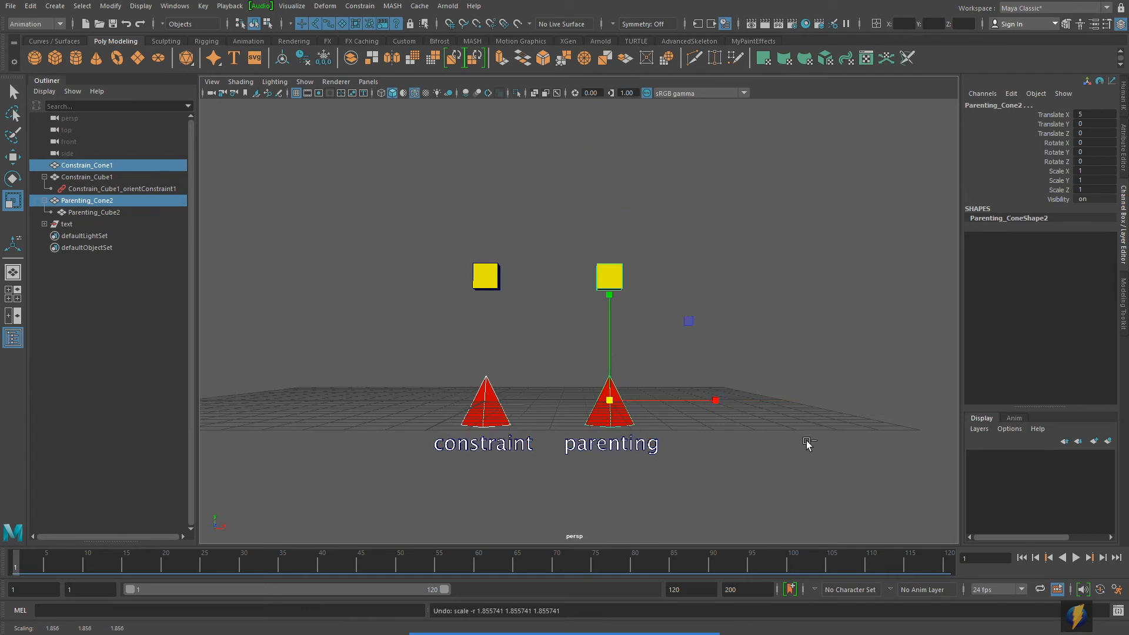
{"action": "middle_click_drag", "start_coordinate": [793, 445], "coordinate": [792, 418], "text": "alt"}
{"action": "key", "text": "ctrl+z"}
{"action": "key", "text": "ctrl+z"}
Step: Select Constrain_Cube1 to review its orient-constrained channels, and reselect Constrain_Cone1
{"action": "right_click_drag", "start_coordinate": [581, 422], "coordinate": [646, 416], "text": "alt"}
{"action": "middle_click_drag", "start_coordinate": [645, 416], "coordinate": [677, 409], "text": "alt"}
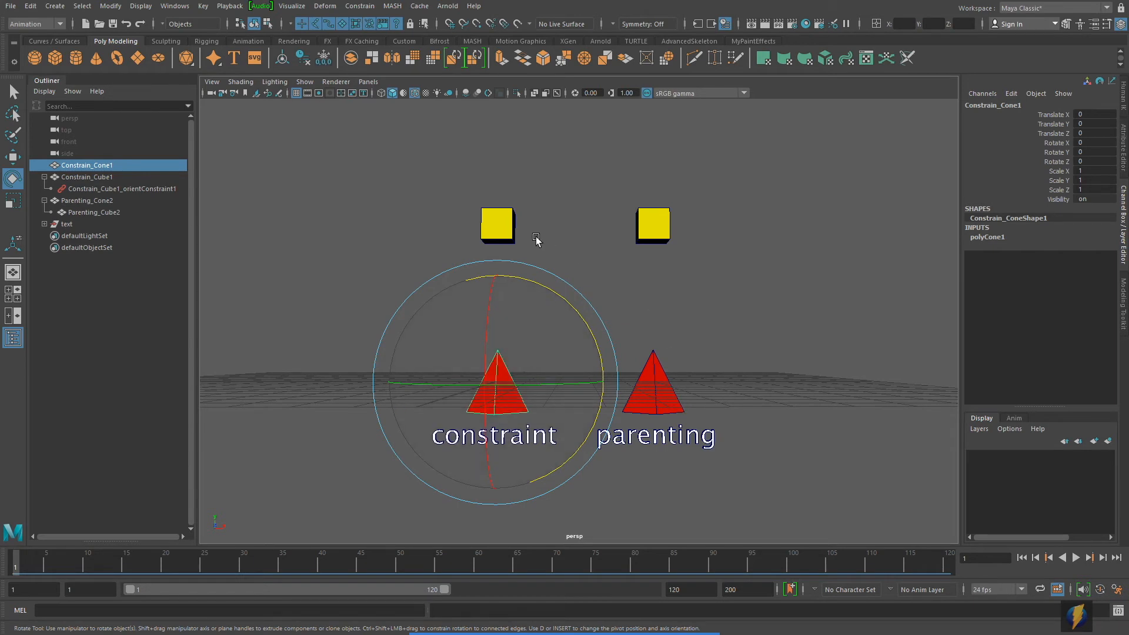
{"action": "left_click", "coordinate": [517, 240]}
{"action": "left_click", "coordinate": [517, 222]}
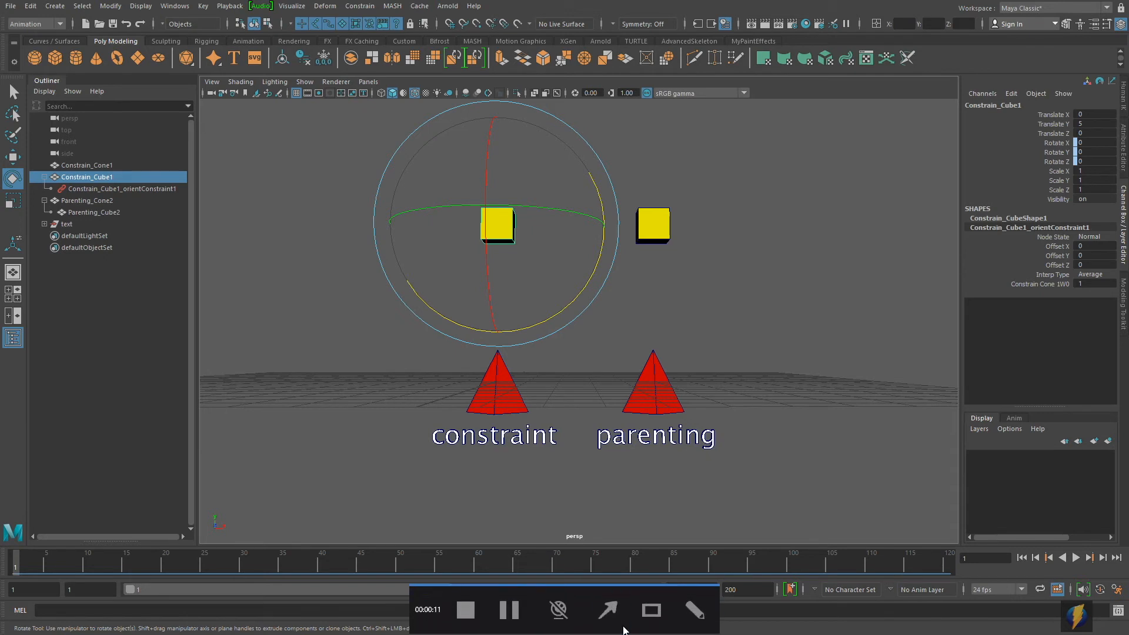
{"action": "left_click_drag", "start_coordinate": [284, 221], "coordinate": [468, 386]}
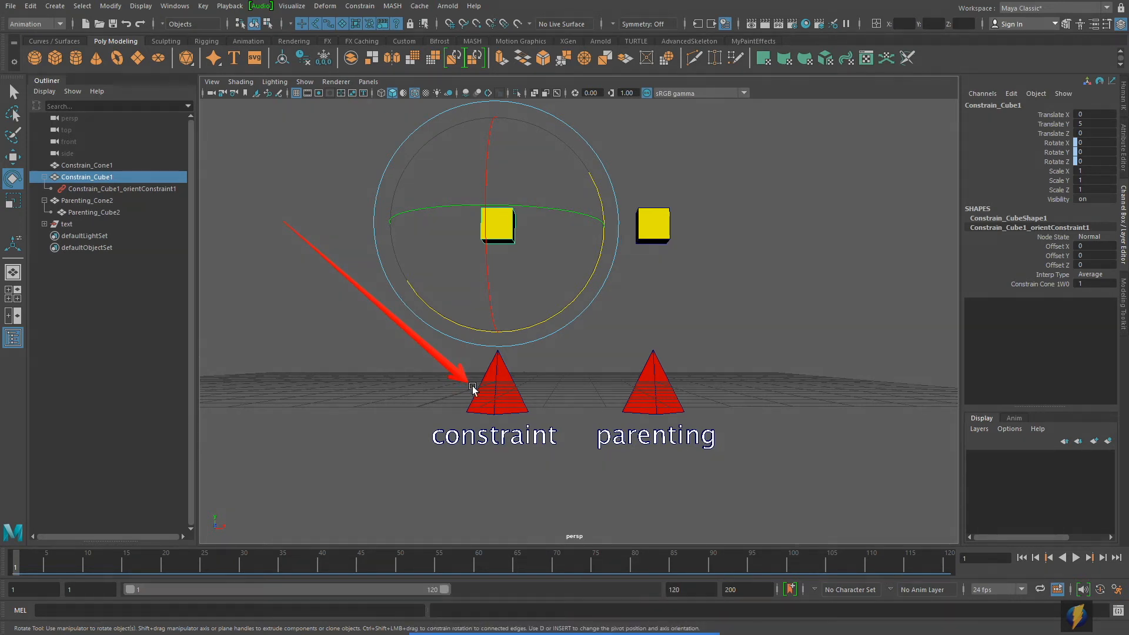
{"action": "left_click", "coordinate": [499, 393]}
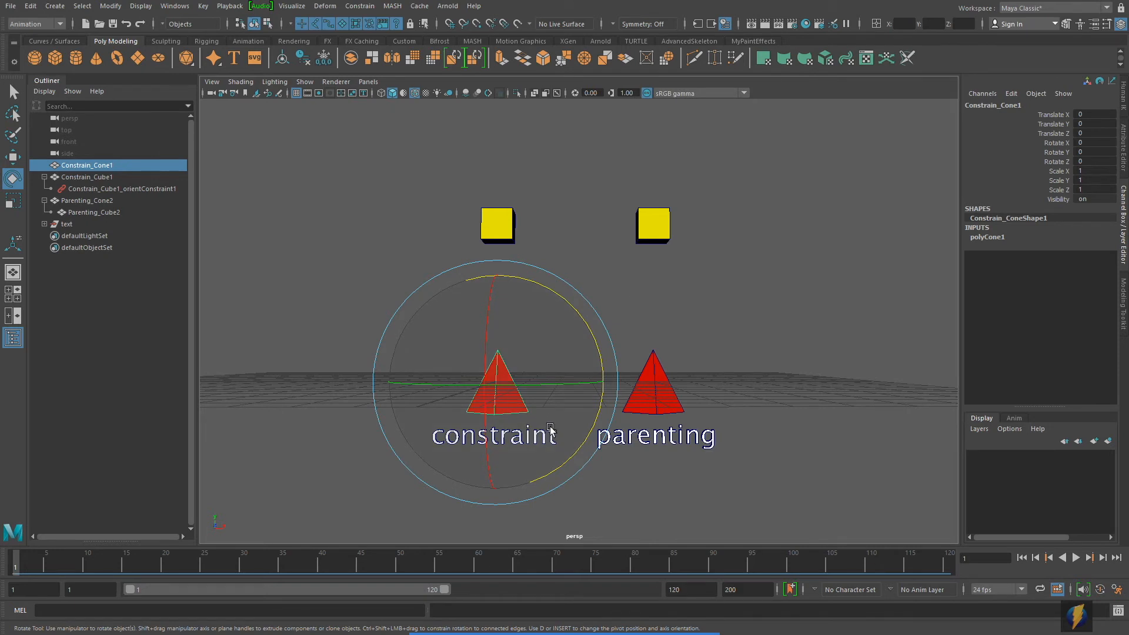
Step: Try moving Constrain_Cone1 away from its cube with the orient constraint in place, and undo the move
{"action": "middle_click_drag", "start_coordinate": [580, 396], "coordinate": [617, 394], "text": "alt"}
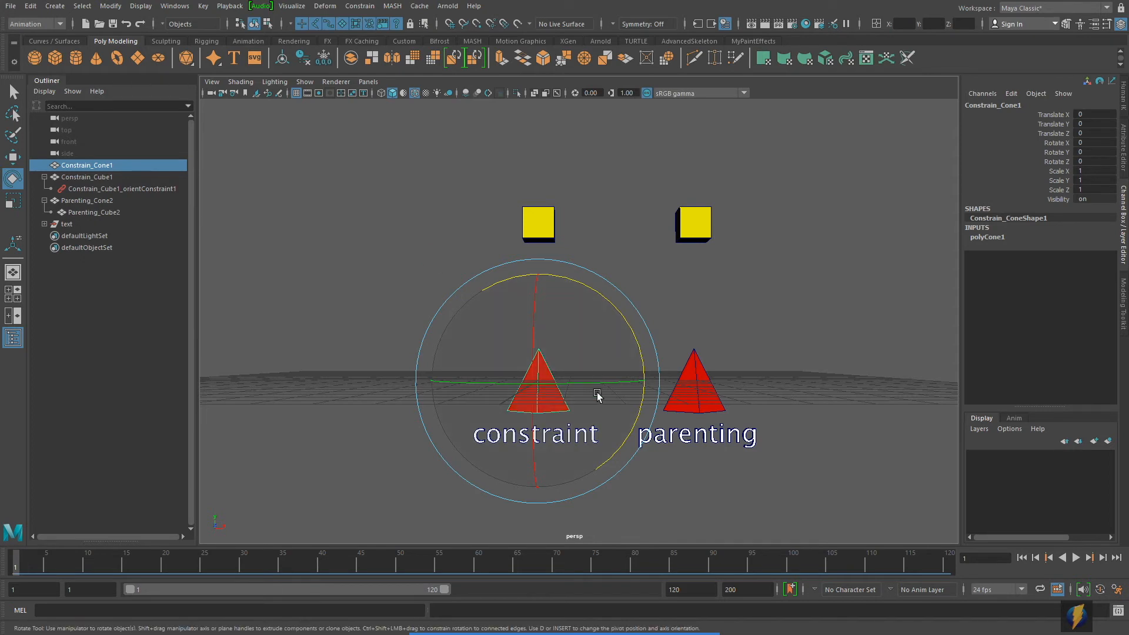
{"action": "left_click", "coordinate": [18, 160]}
{"action": "left_click_drag", "start_coordinate": [537, 381], "coordinate": [367, 374]}
{"action": "key", "text": "ctrl+z"}
{"action": "middle_click_drag", "start_coordinate": [662, 285], "coordinate": [623, 293], "text": "alt"}
{"action": "right_click_drag", "start_coordinate": [619, 293], "coordinate": [506, 285], "text": "alt"}
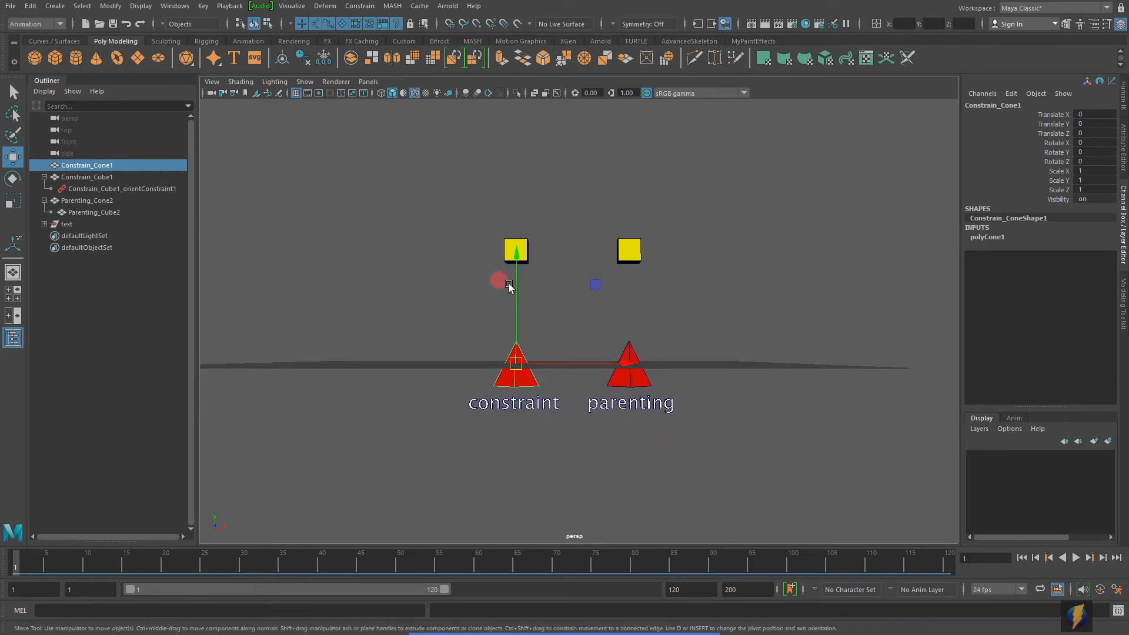
{"action": "middle_click_drag", "start_coordinate": [506, 285], "coordinate": [510, 327], "text": "alt"}
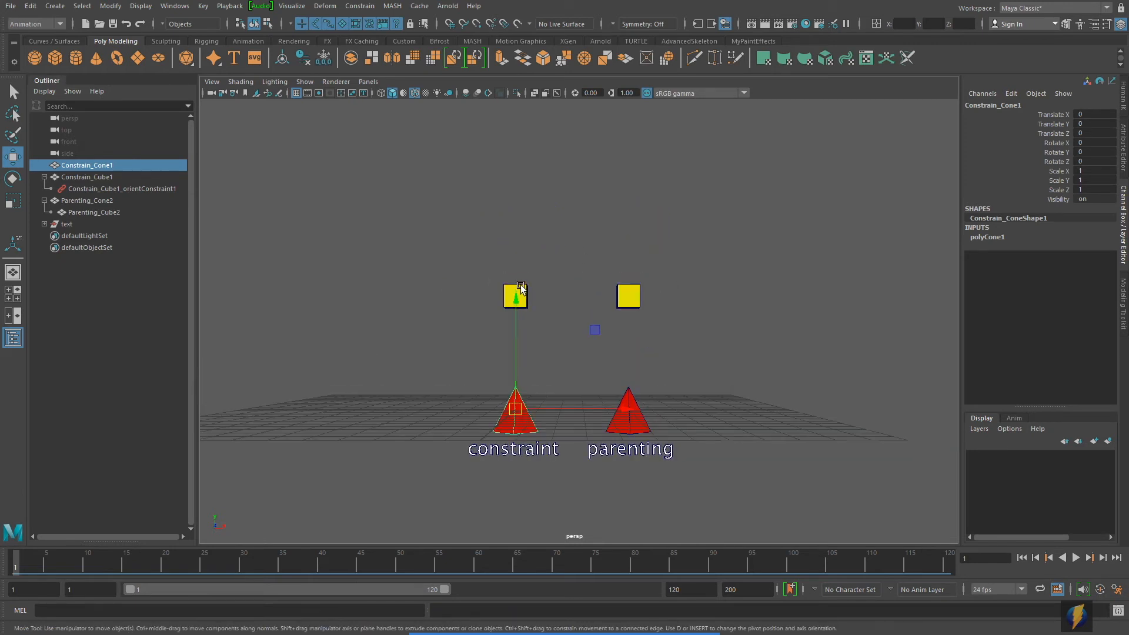
Step: Add Parenting_Cone2 to the selection, try rotating both cones together, and undo the rotation
{"action": "left_click", "coordinate": [630, 393], "text": "shift"}
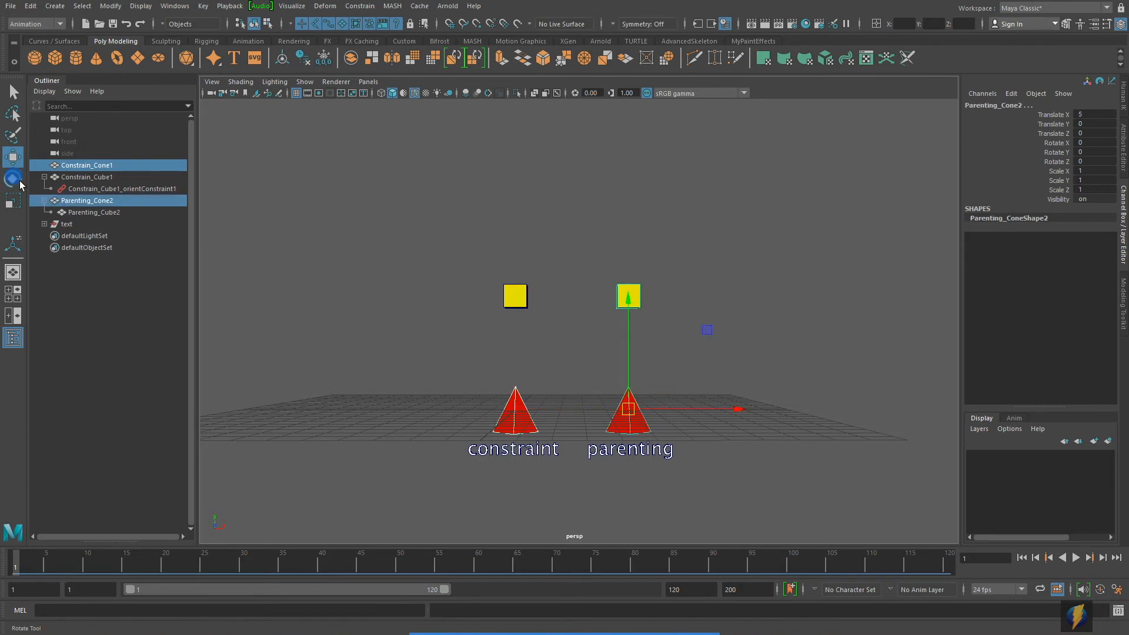
{"action": "left_click", "coordinate": [12, 178]}
{"action": "left_click_drag", "start_coordinate": [354, 251], "coordinate": [365, 217], "text": "alt"}
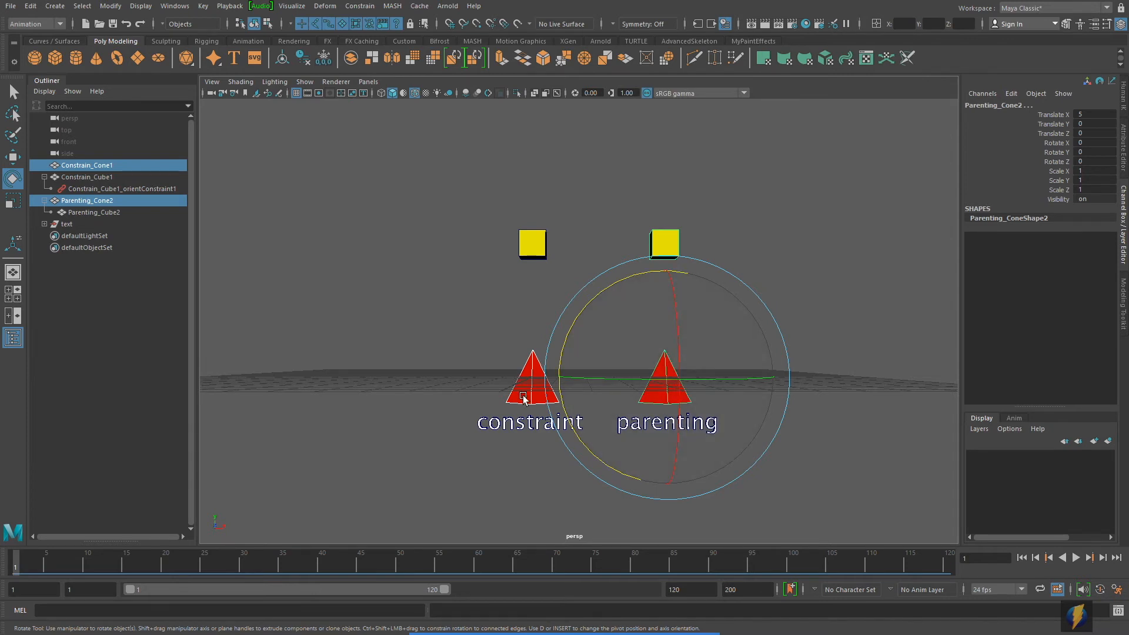
{"action": "left_click_drag", "start_coordinate": [595, 296], "coordinate": [578, 263]}
{"action": "key", "text": "ctrl+z"}
{"action": "middle_click_drag", "start_coordinate": [799, 327], "coordinate": [740, 347], "text": "alt"}
{"action": "right_click_drag", "start_coordinate": [465, 384], "coordinate": [555, 379], "text": "alt"}
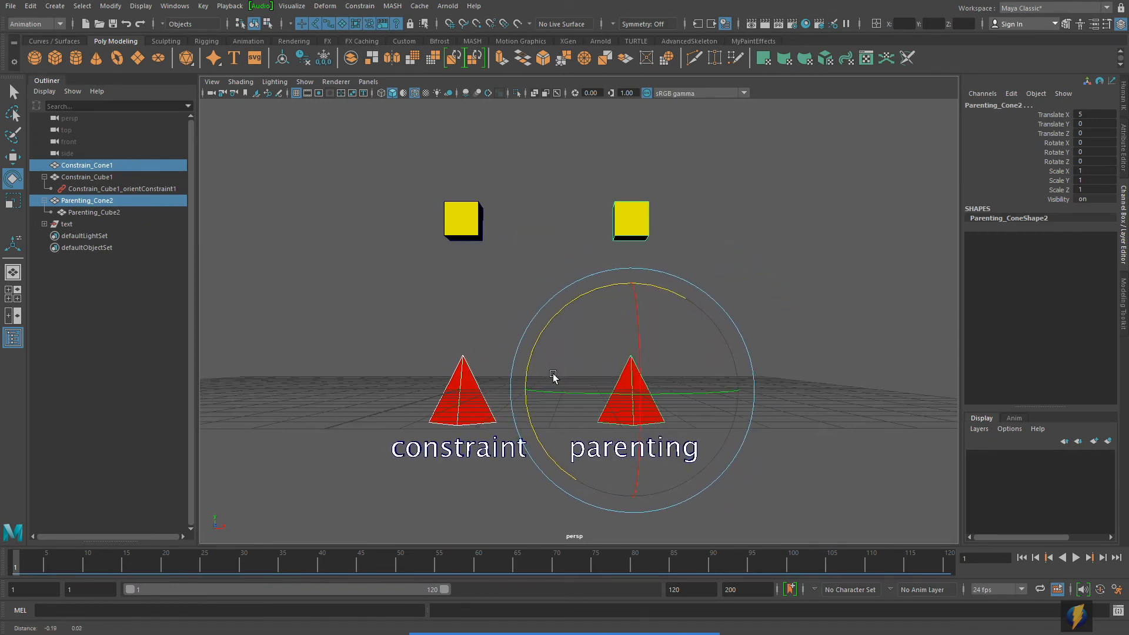
Step: Delete the orient constraint from Constrain_Cube1
{"action": "left_click", "coordinate": [130, 188]}
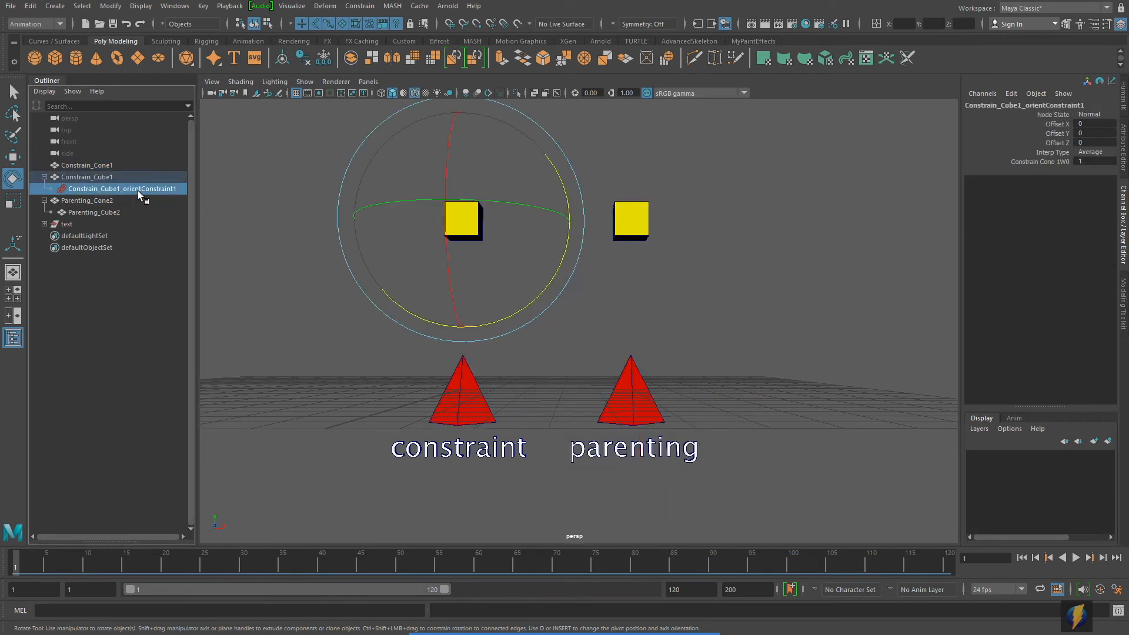
{"action": "key", "text": "Delete"}
{"action": "middle_click_drag", "start_coordinate": [361, 267], "coordinate": [365, 277], "text": "alt"}
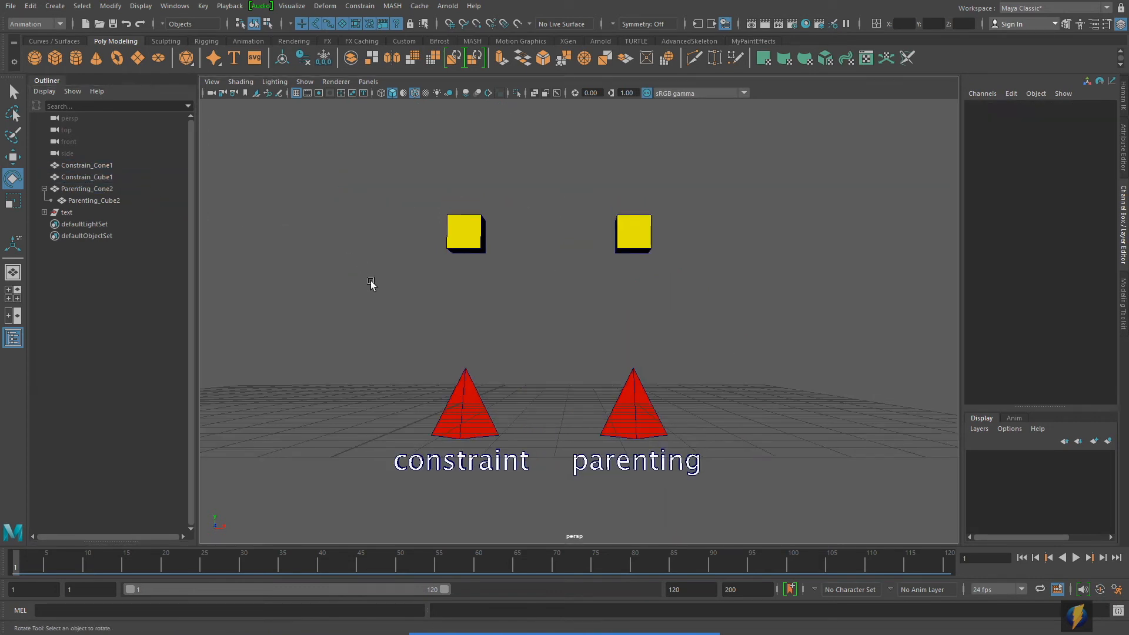
{"action": "right_click_drag", "start_coordinate": [633, 354], "coordinate": [642, 371], "text": "alt"}
Step: Scale-constrain Constrain_Cube1 to Constrain_Cone1 on all axes, using the reset default options with Maintain offset off and weight 1
{"action": "left_click", "coordinate": [501, 432]}
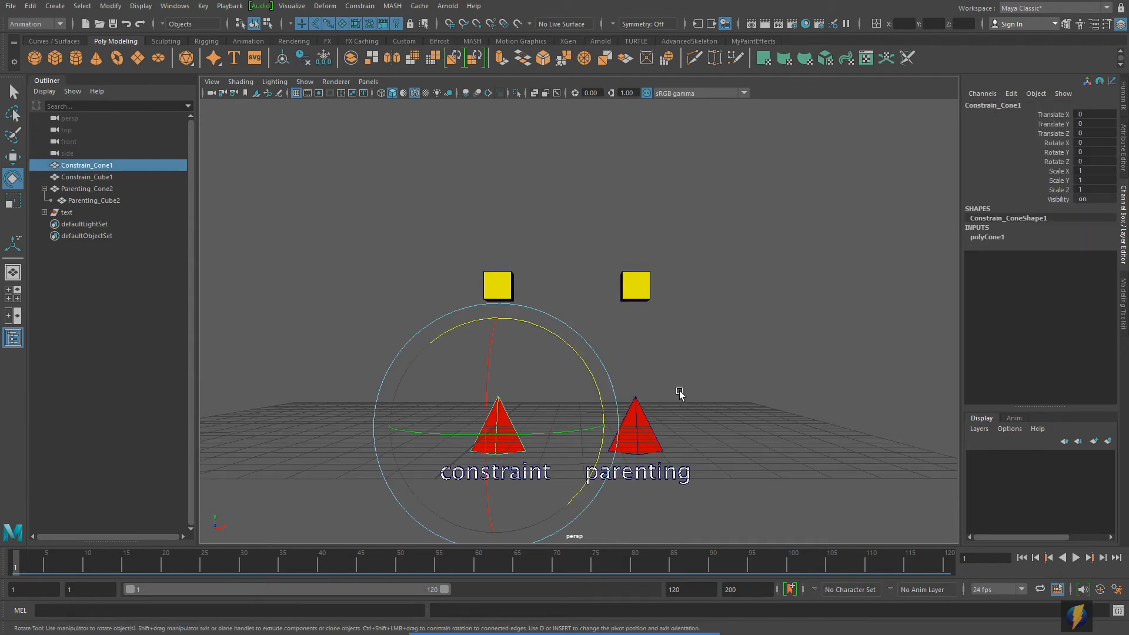
{"action": "key", "text": "q"}
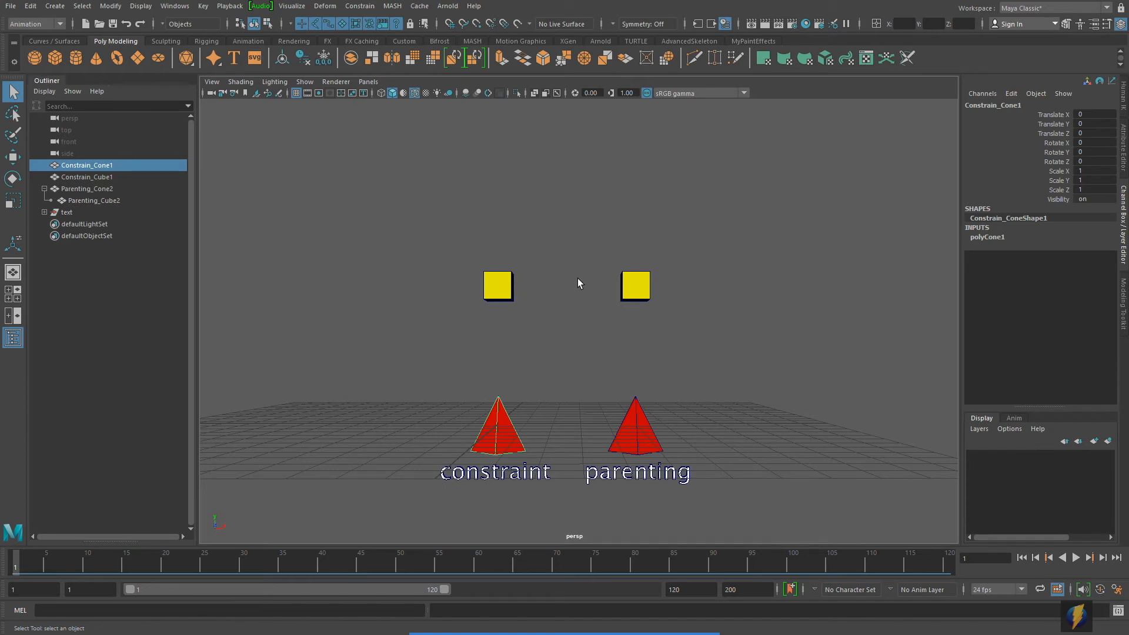
{"action": "left_click", "coordinate": [494, 285], "text": "shift"}
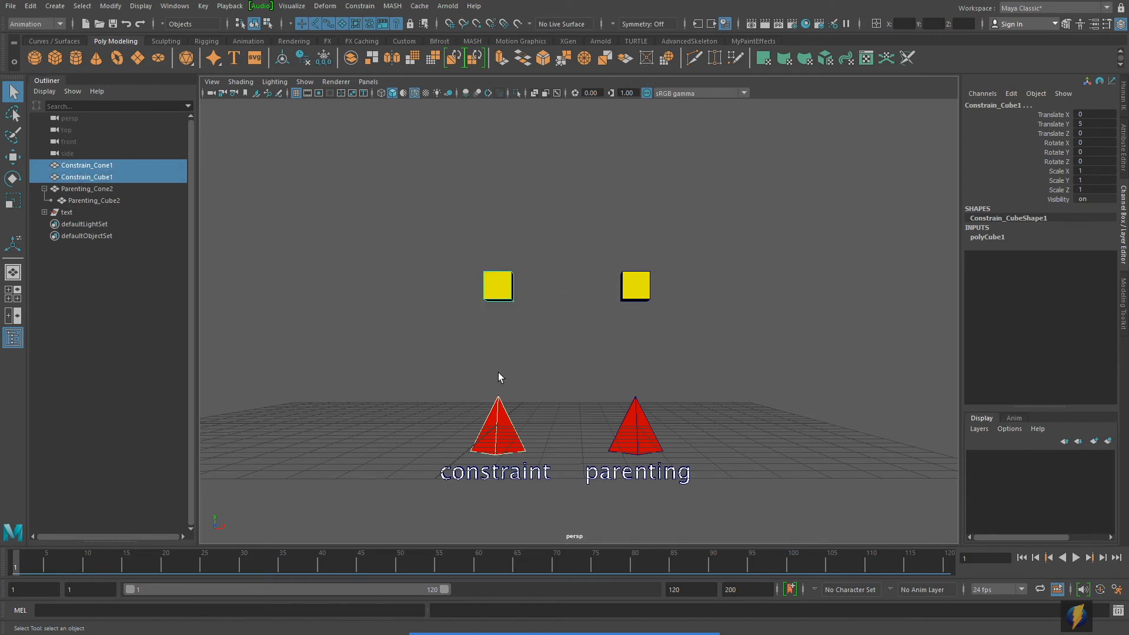
{"action": "left_click", "coordinate": [360, 7]}
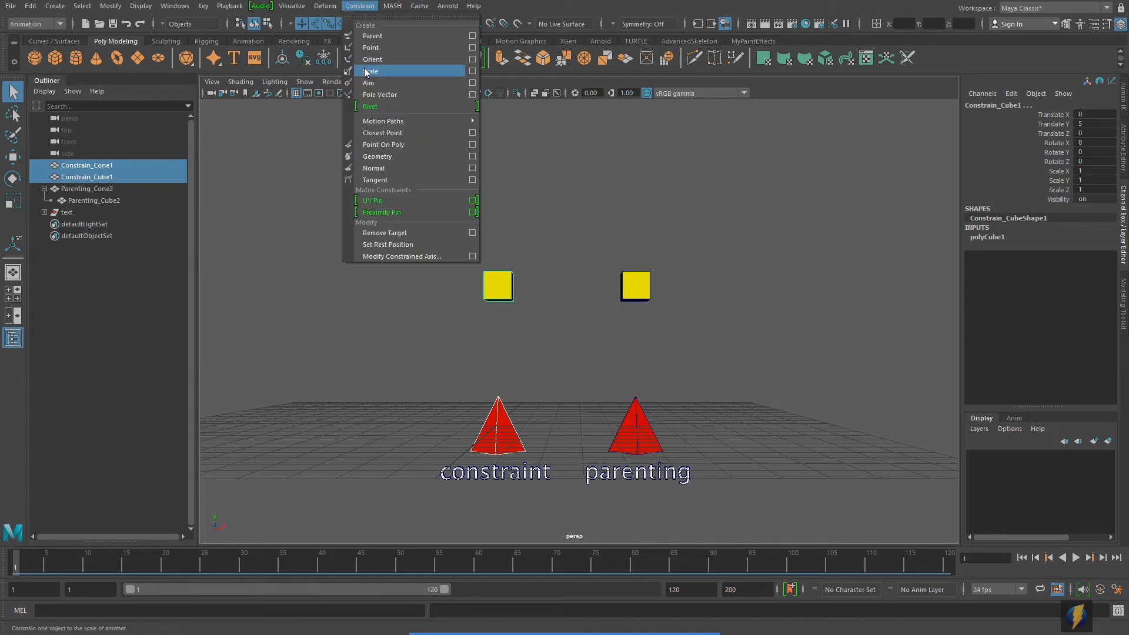
{"action": "left_click", "coordinate": [472, 71]}
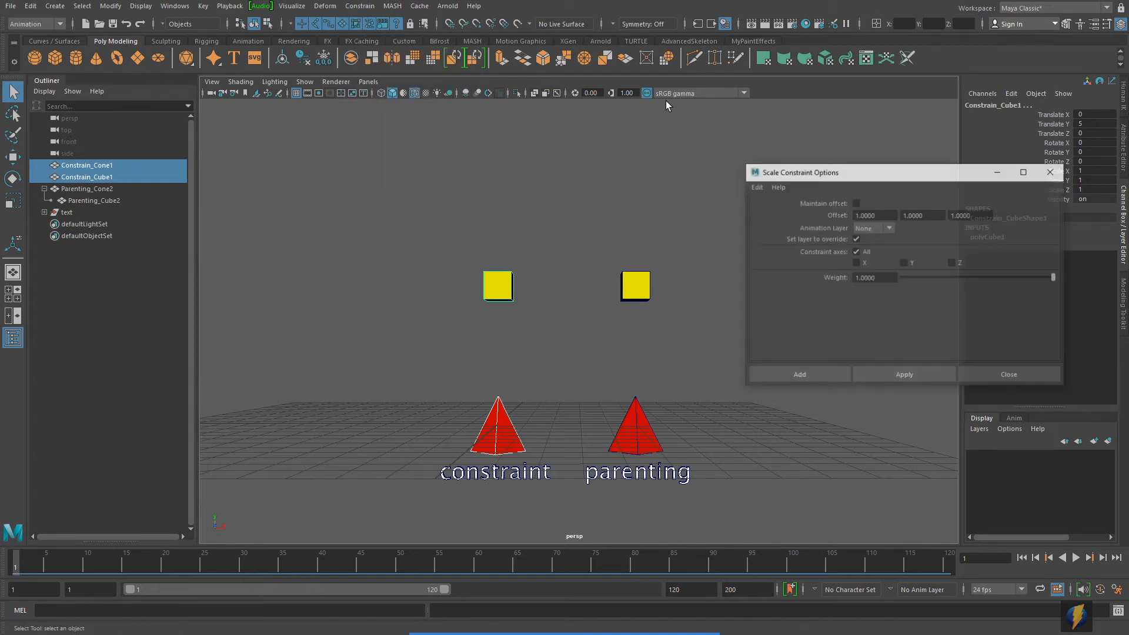
{"action": "left_click", "coordinate": [757, 187]}
{"action": "left_click", "coordinate": [803, 208]}
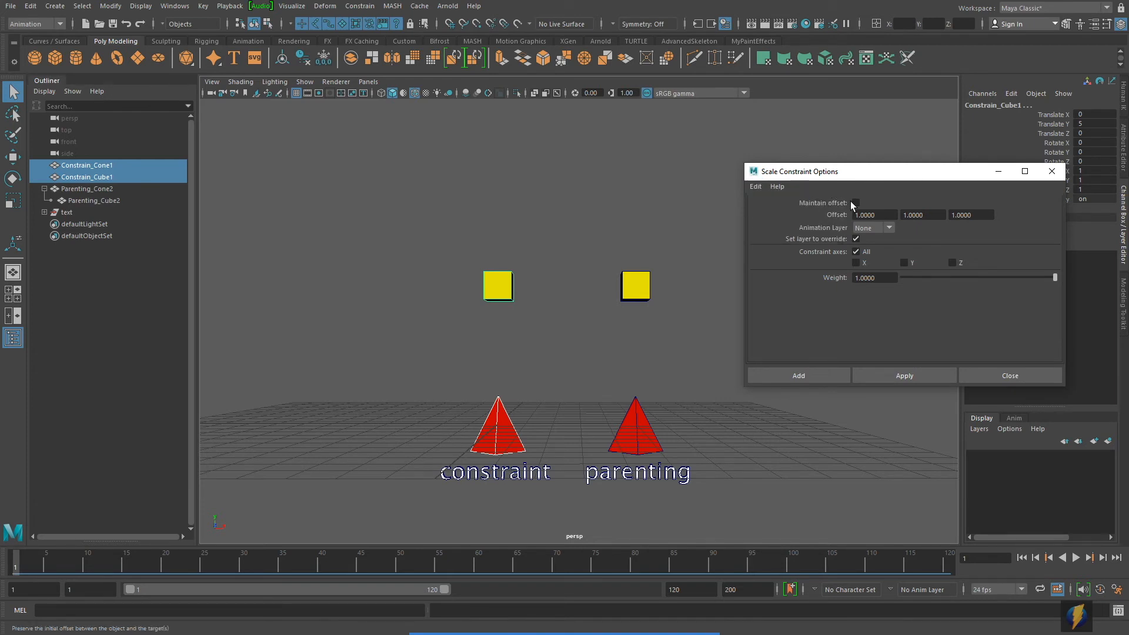
{"action": "left_click", "coordinate": [905, 375]}
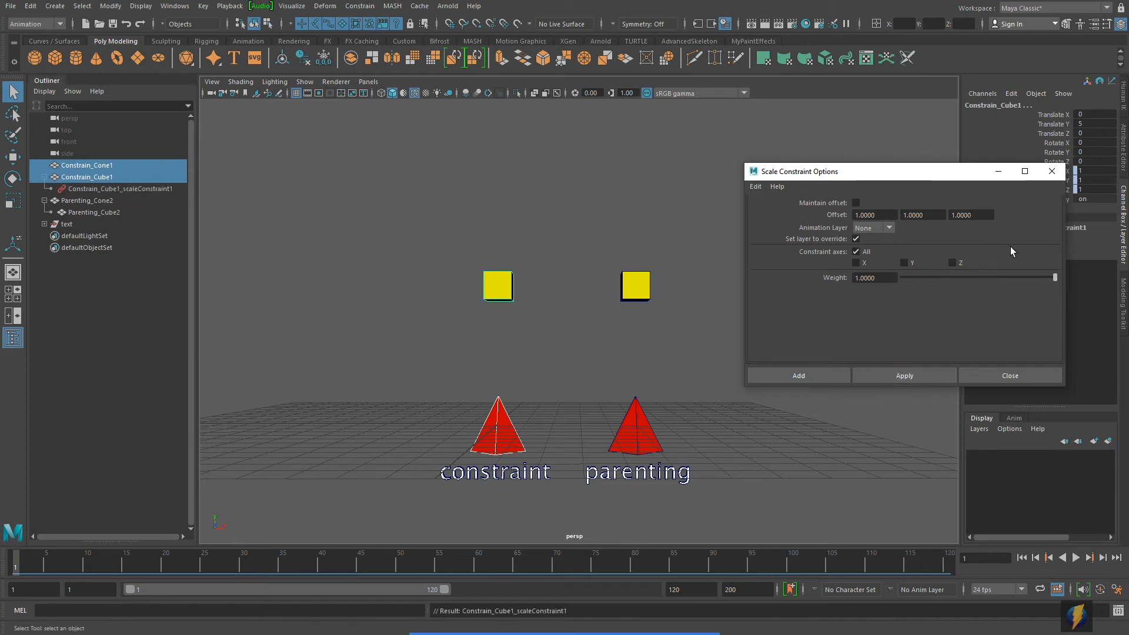
{"action": "left_click", "coordinate": [1052, 171]}
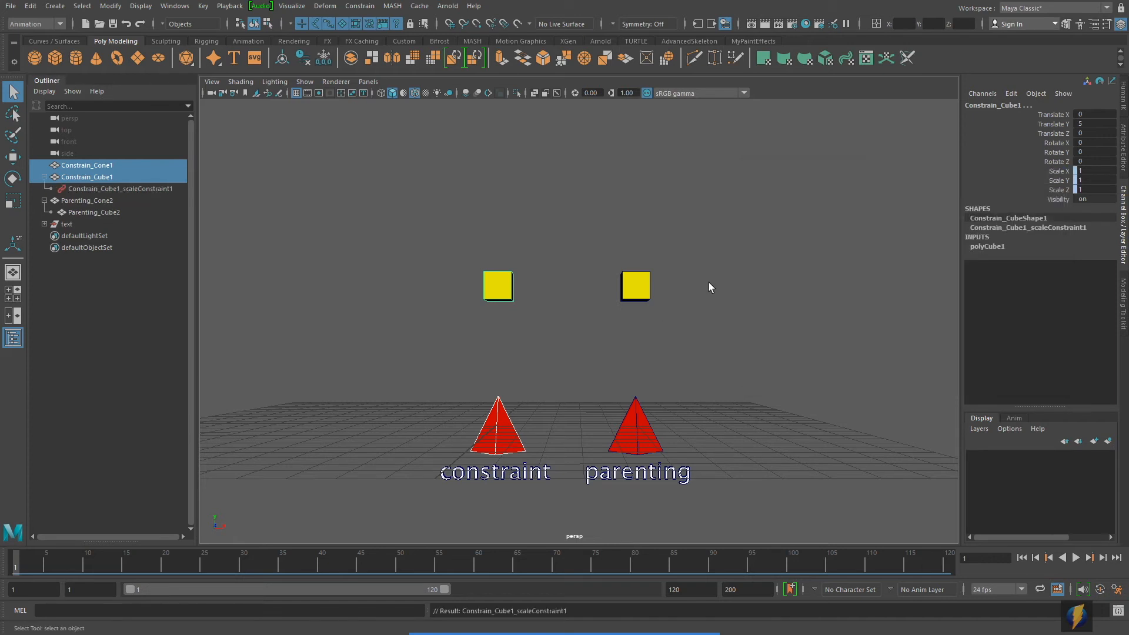
Step: Select only Constrain_Cone1, try moving it with the scale constraint in place, and undo the move
{"action": "left_click", "coordinate": [13, 157]}
{"action": "middle_click_drag", "start_coordinate": [476, 256], "coordinate": [485, 239], "text": "alt"}
{"action": "right_click_drag", "start_coordinate": [451, 297], "coordinate": [570, 307], "text": "alt"}
{"action": "middle_click_drag", "start_coordinate": [571, 307], "coordinate": [598, 294], "text": "alt"}
{"action": "left_click", "coordinate": [518, 406]}
{"action": "middle_click_drag", "start_coordinate": [587, 333], "coordinate": [575, 306]}
{"action": "key", "text": "ctrl+z"}
Step: Try rotating Constrain_Cone1 about -41 degrees around Z, and undo the rotation
{"action": "key", "text": "e"}
{"action": "left_click_drag", "start_coordinate": [562, 319], "coordinate": [613, 360]}
{"action": "key", "text": "ctrl+z"}
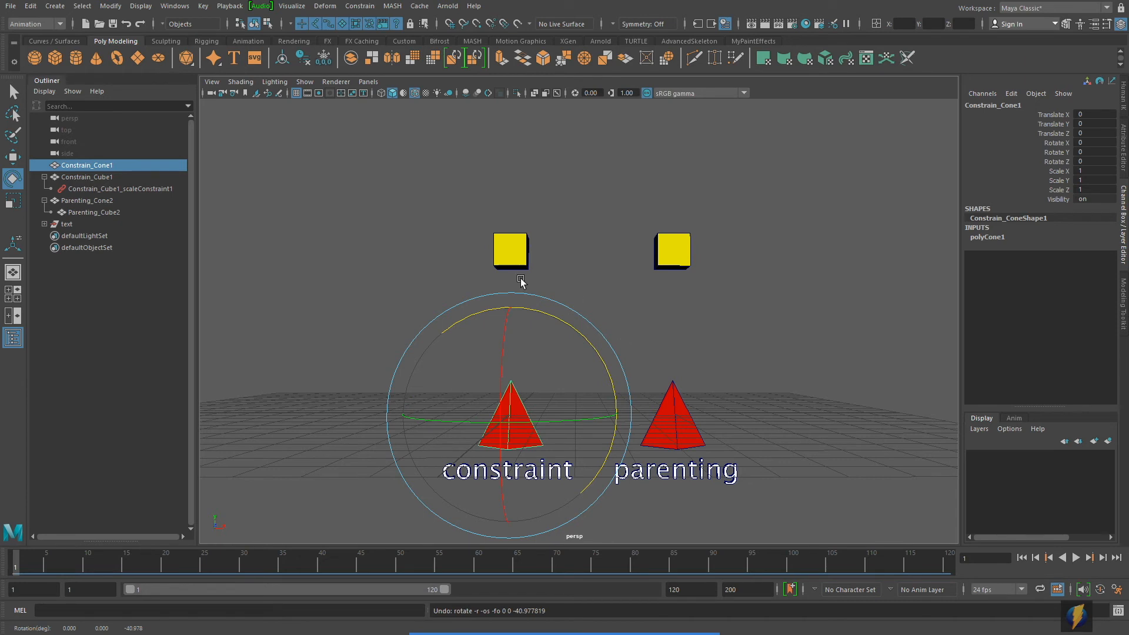
{"action": "middle_click_drag", "start_coordinate": [650, 322], "coordinate": [670, 315], "text": "alt"}
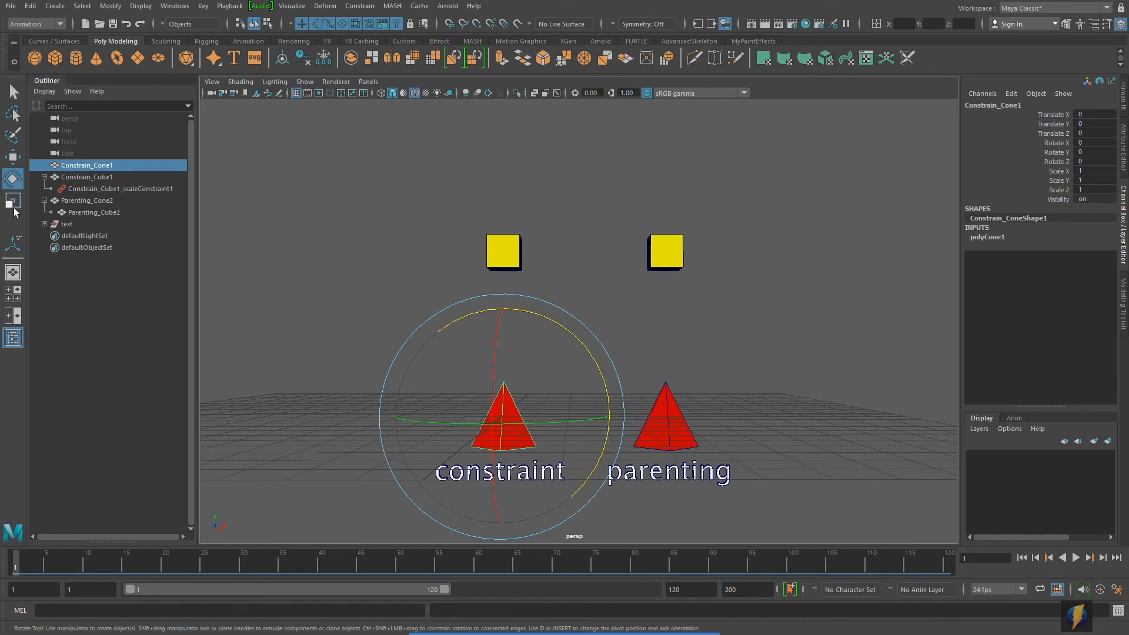
Step: Try scaling Constrain_Cone1 uniformly to about 1.52 and stretching it to about 3.27 in Y, and undo both scalings
{"action": "key", "text": "r"}
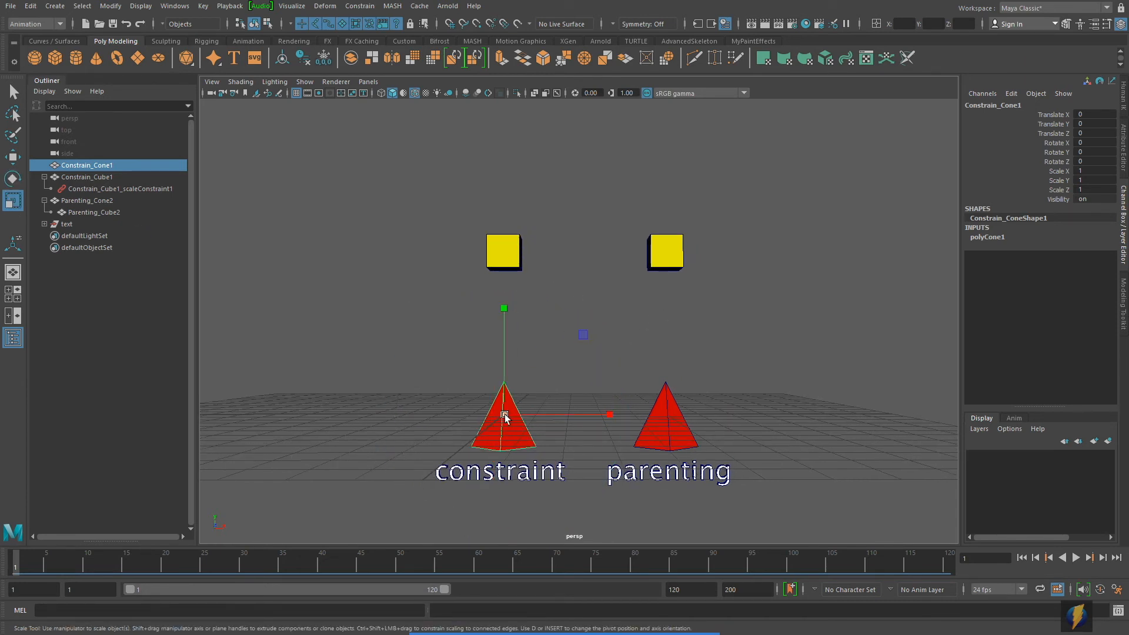
{"action": "left_click_drag", "start_coordinate": [501, 414], "coordinate": [530, 414]}
{"action": "left_click_drag", "start_coordinate": [501, 307], "coordinate": [497, 187]}
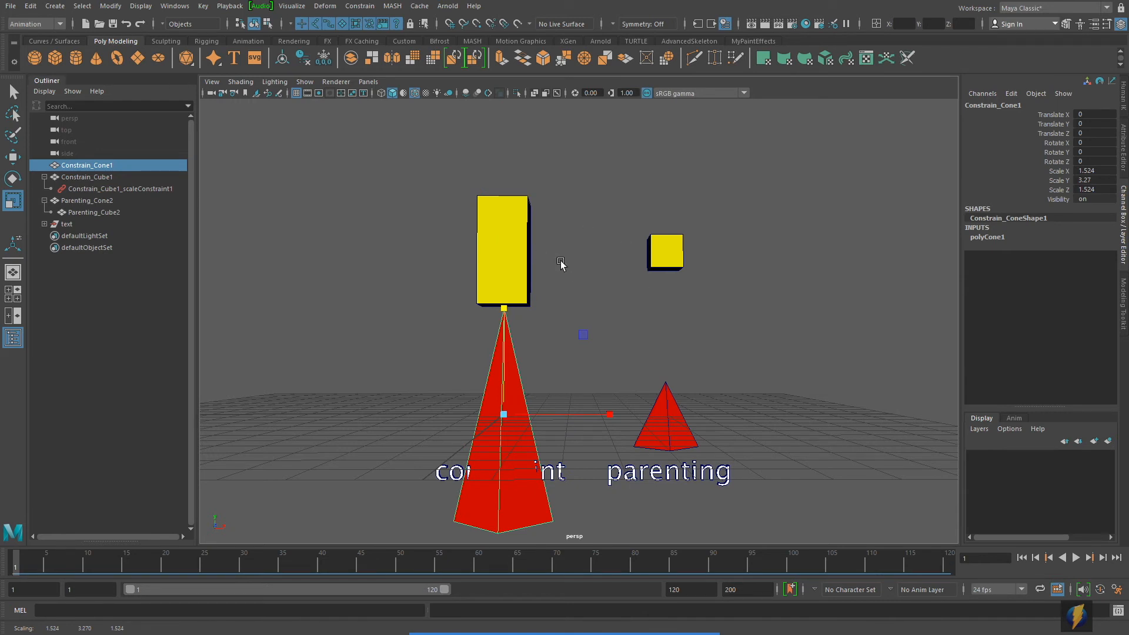
{"action": "key", "text": "ctrl+z"}
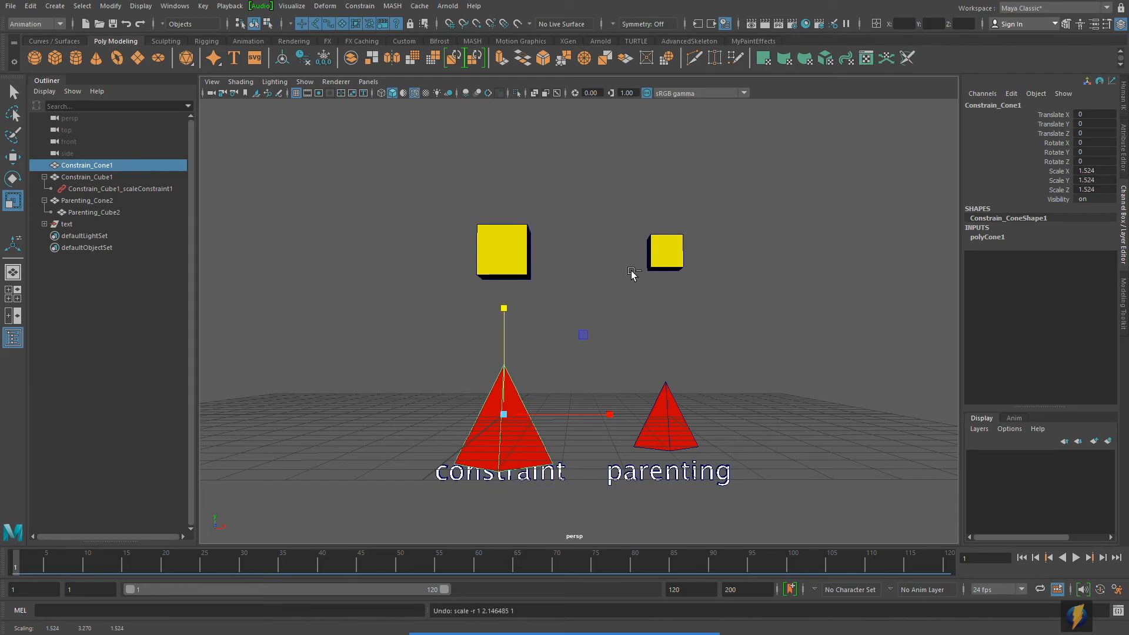
{"action": "key", "text": "ctrl+z"}
Step: Add Parenting_Cone2 to the selection, try moving both cones about 2.5 units along X and 2 units up, and undo the move
{"action": "middle_click_drag", "start_coordinate": [773, 381], "coordinate": [741, 396], "text": "alt"}
{"action": "left_click", "coordinate": [660, 438], "text": "shift"}
{"action": "right_click_drag", "start_coordinate": [739, 396], "coordinate": [678, 437], "text": "alt"}
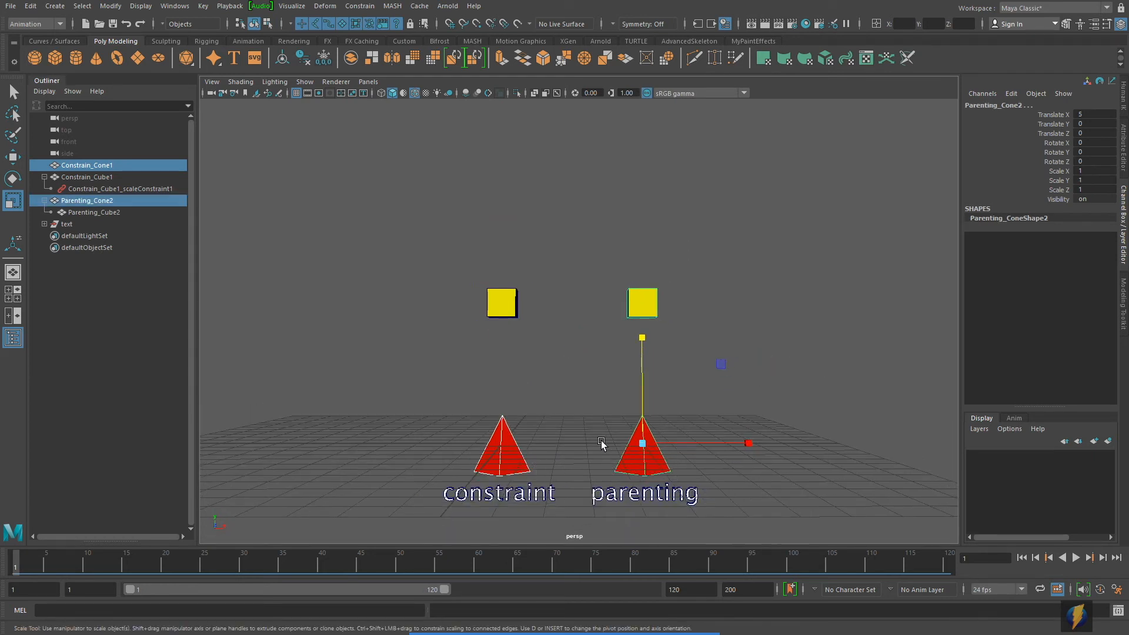
{"action": "middle_click_drag", "start_coordinate": [601, 442], "coordinate": [599, 444], "text": "alt"}
{"action": "left_click", "coordinate": [13, 157]}
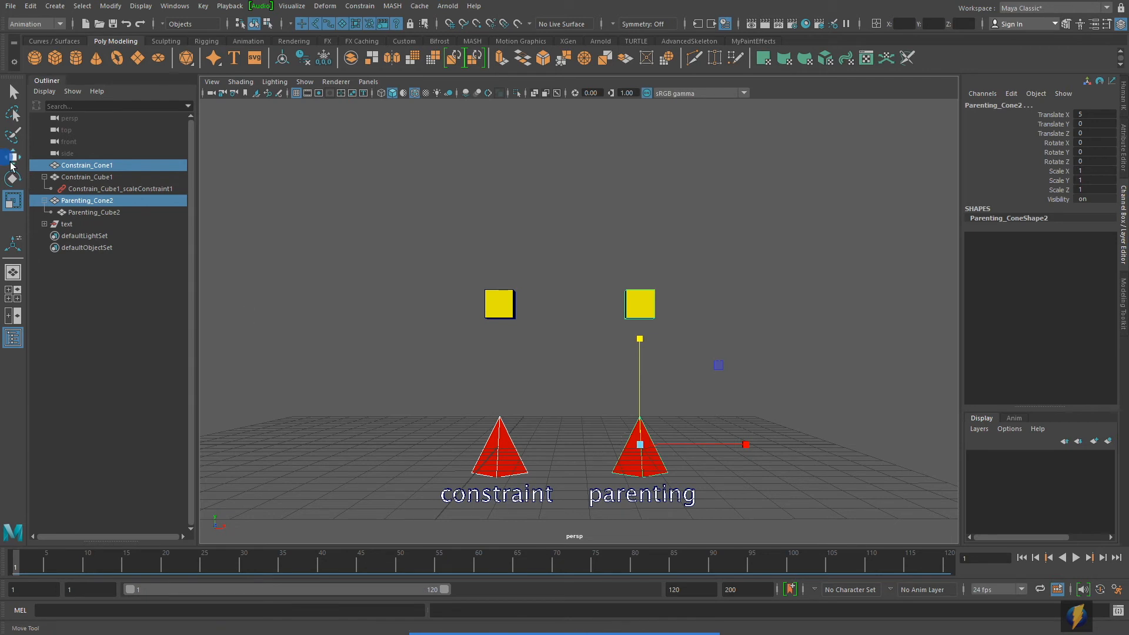
{"action": "left_click_drag", "start_coordinate": [641, 443], "coordinate": [696, 371]}
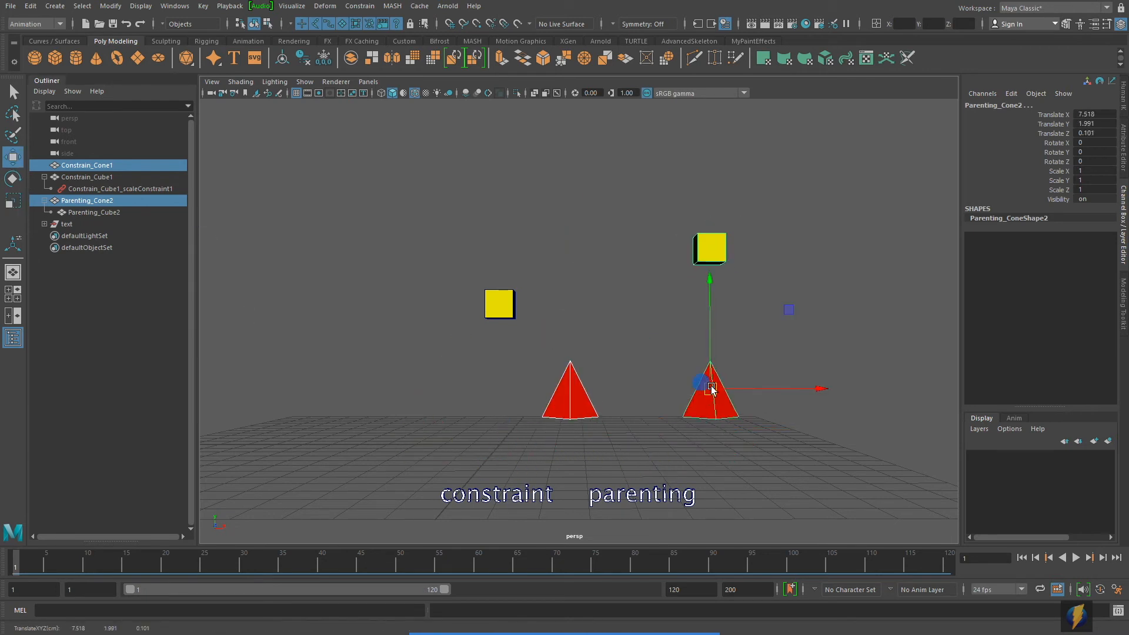
{"action": "key", "text": "ctrl+z"}
Step: Try rotating both cones together about -53.7 degrees around Z, and undo the rotation
{"action": "key", "text": "e"}
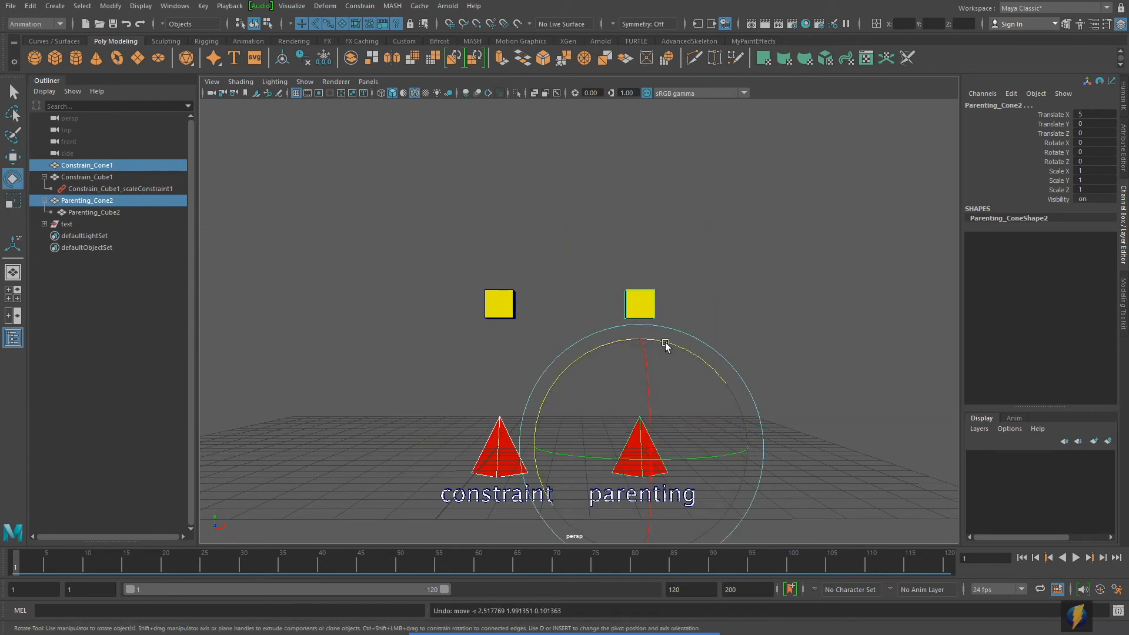
{"action": "left_click_drag", "start_coordinate": [665, 345], "coordinate": [753, 391]}
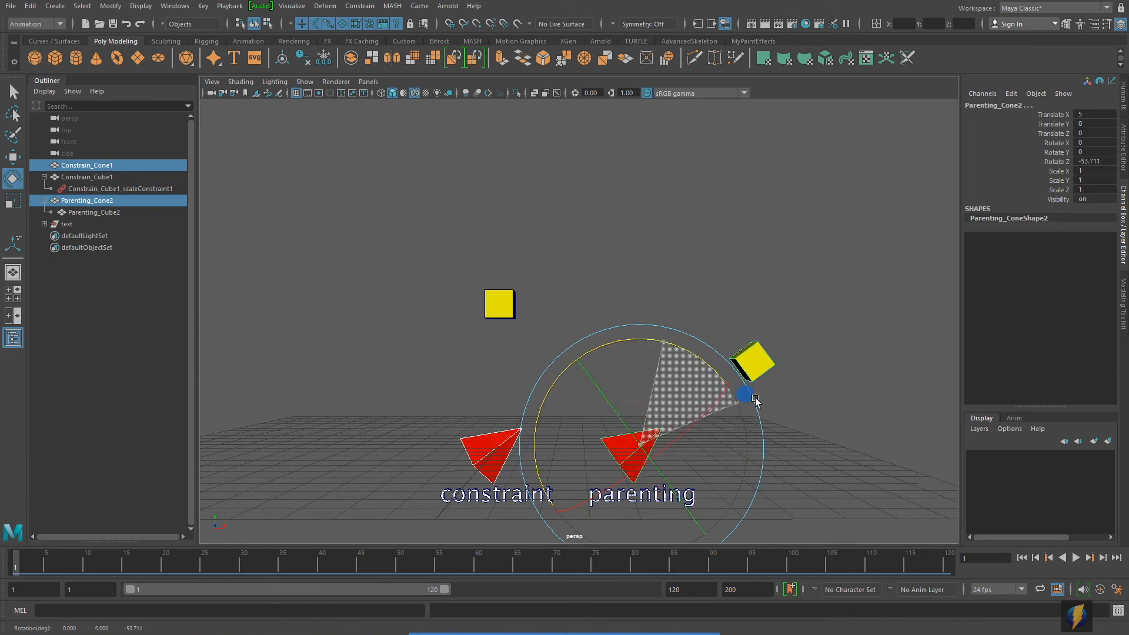
{"action": "key", "text": "ctrl+z"}
Step: Try scaling both cones together uniformly to about 0.61, and undo the scaling
{"action": "key", "text": "r"}
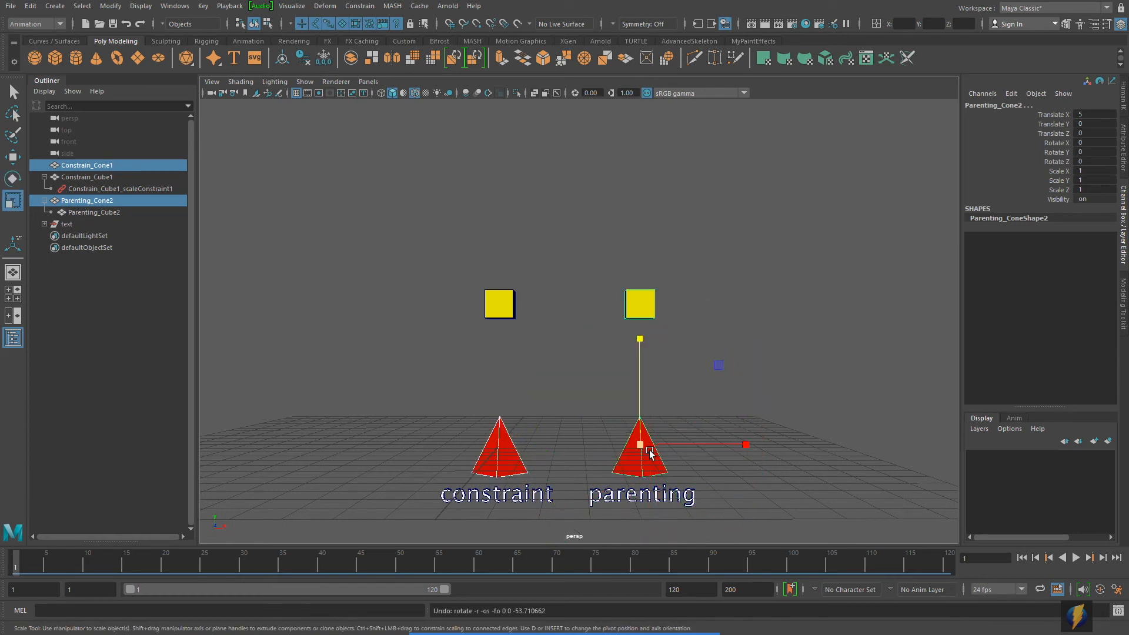
{"action": "left_click_drag", "start_coordinate": [640, 447], "coordinate": [576, 432]}
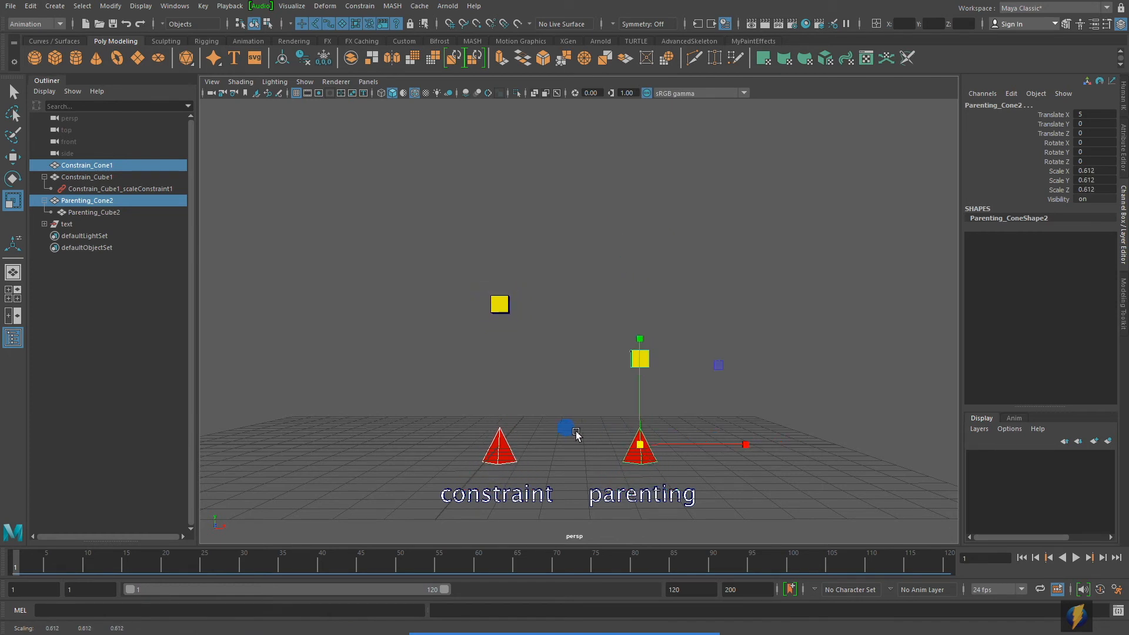
{"action": "left_click_drag", "start_coordinate": [640, 380], "coordinate": [644, 109]}
{"action": "key", "text": "ctrl+z"}
{"action": "right_click_drag", "start_coordinate": [519, 402], "coordinate": [650, 414], "text": "alt"}
{"action": "middle_click_drag", "start_coordinate": [654, 412], "coordinate": [647, 301], "text": "alt"}
{"action": "key", "text": "ctrl+z"}
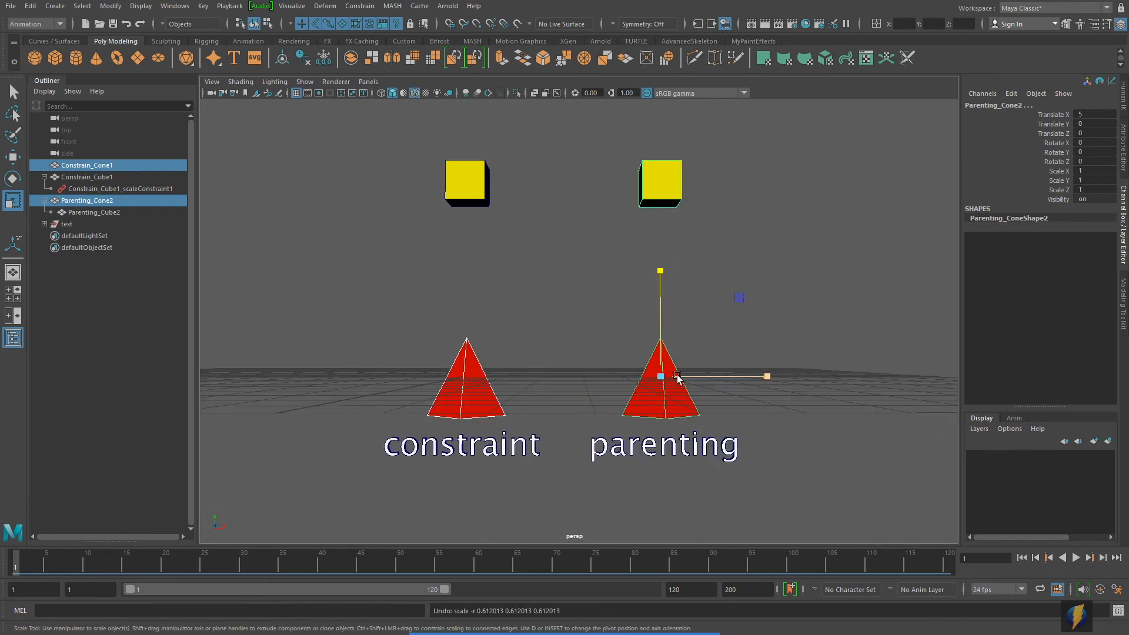
{"action": "right_click_drag", "start_coordinate": [676, 378], "coordinate": [650, 398], "text": "alt"}
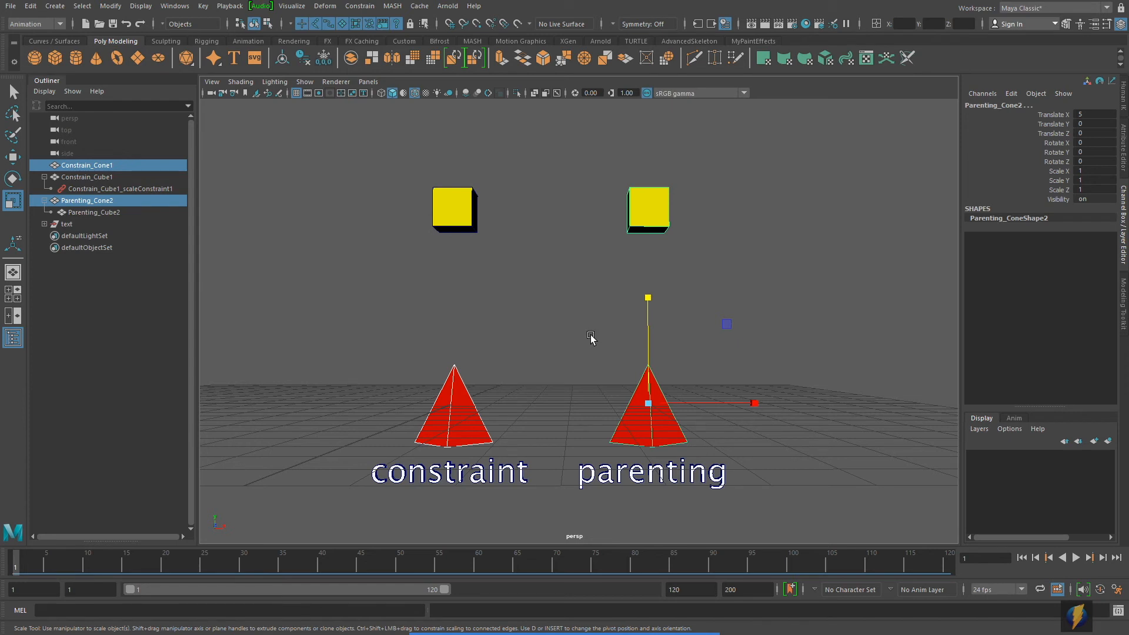
Step: Delete the scale constraint from Constrain_Cube1 and select Constrain_Cone1
{"action": "left_click", "coordinate": [115, 190]}
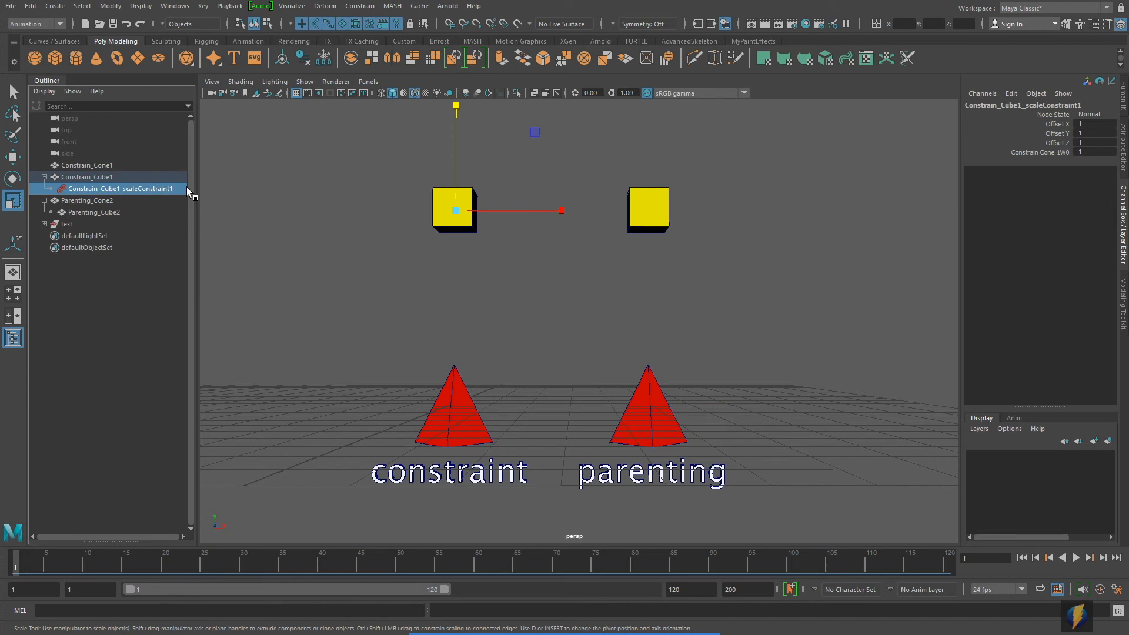
{"action": "key", "text": "Delete"}
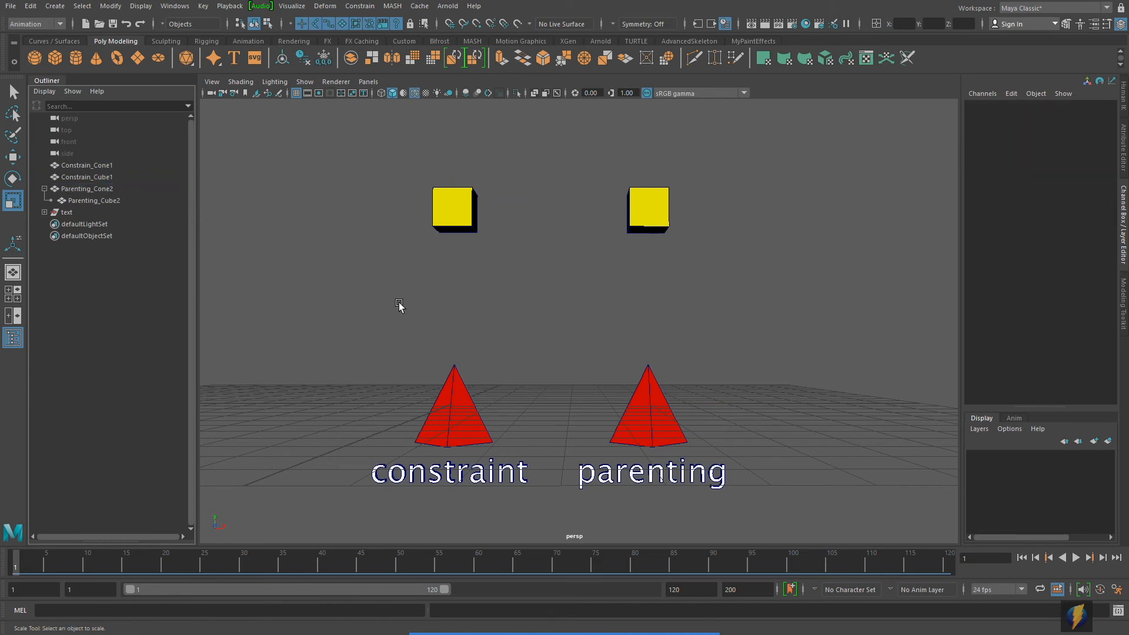
{"action": "right_click_drag", "start_coordinate": [596, 332], "coordinate": [549, 328], "text": "alt"}
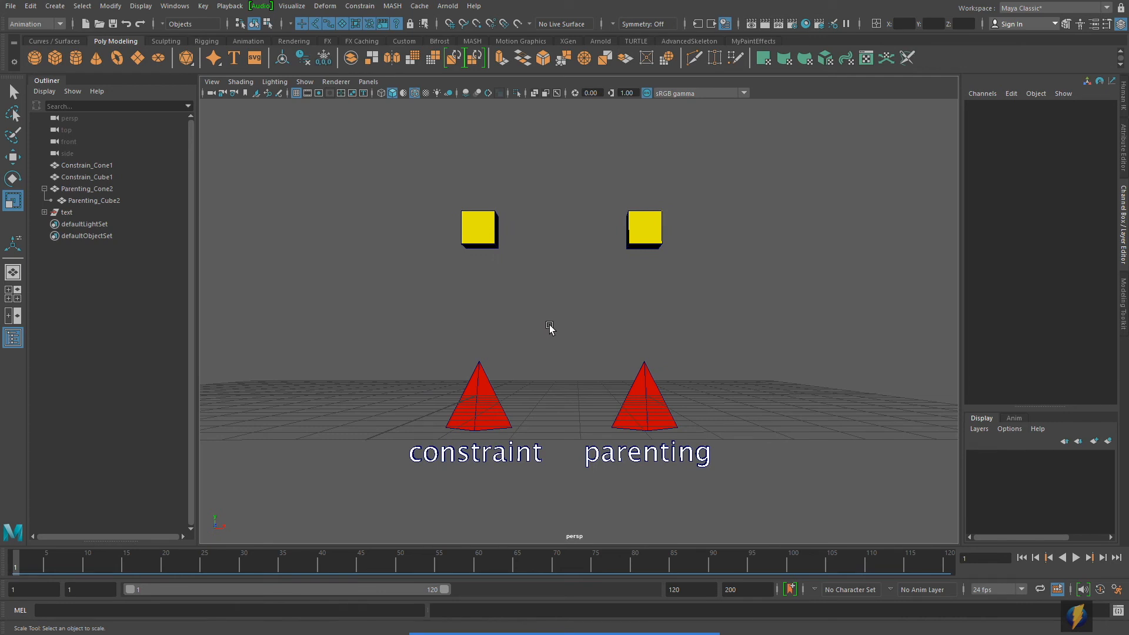
{"action": "middle_click_drag", "start_coordinate": [549, 327], "coordinate": [559, 334], "text": "alt"}
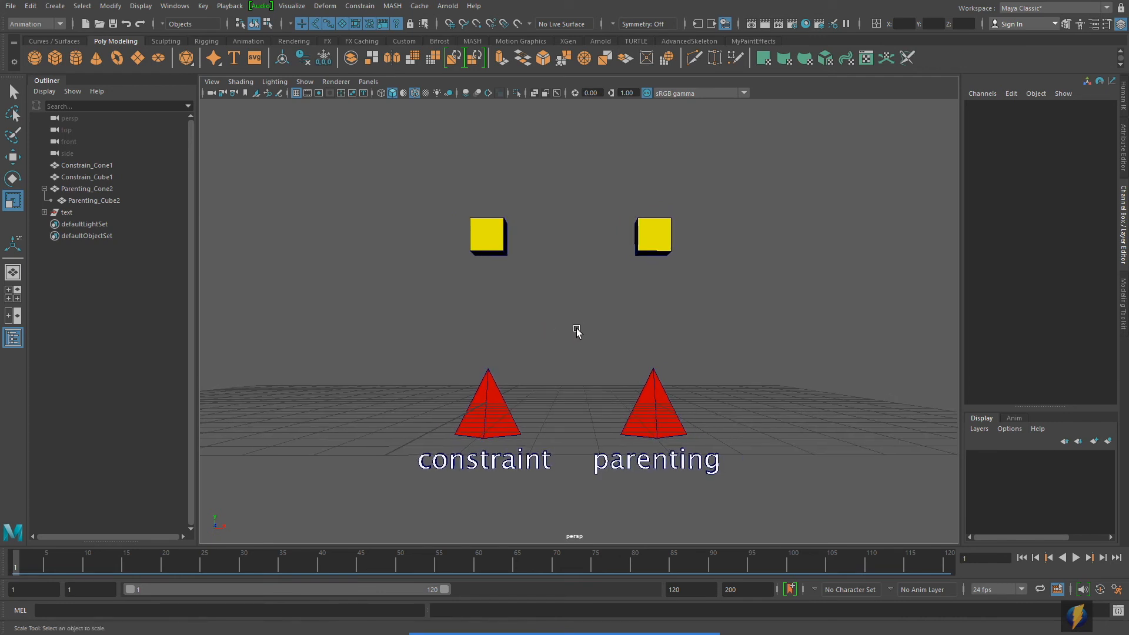
{"action": "left_click", "coordinate": [489, 418]}
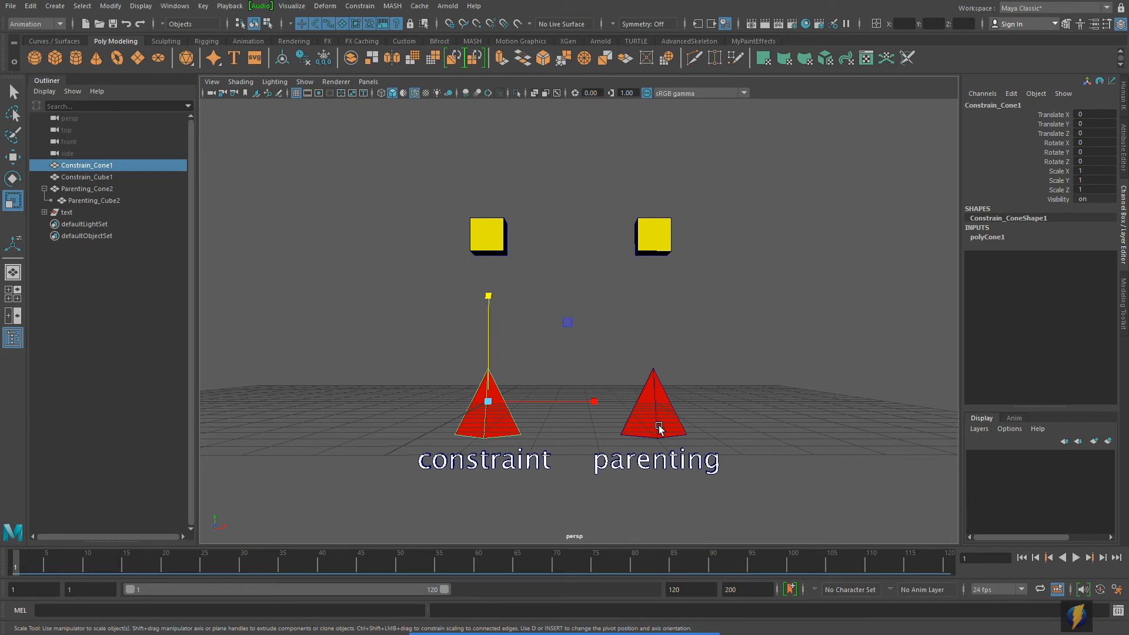
Step: Aim-constrain Constrain_Cube1 to Constrain_Cone1 using the default constraint options, with the aim vector at 1, 0, 0, and clear the selection
{"action": "left_click", "coordinate": [13, 91]}
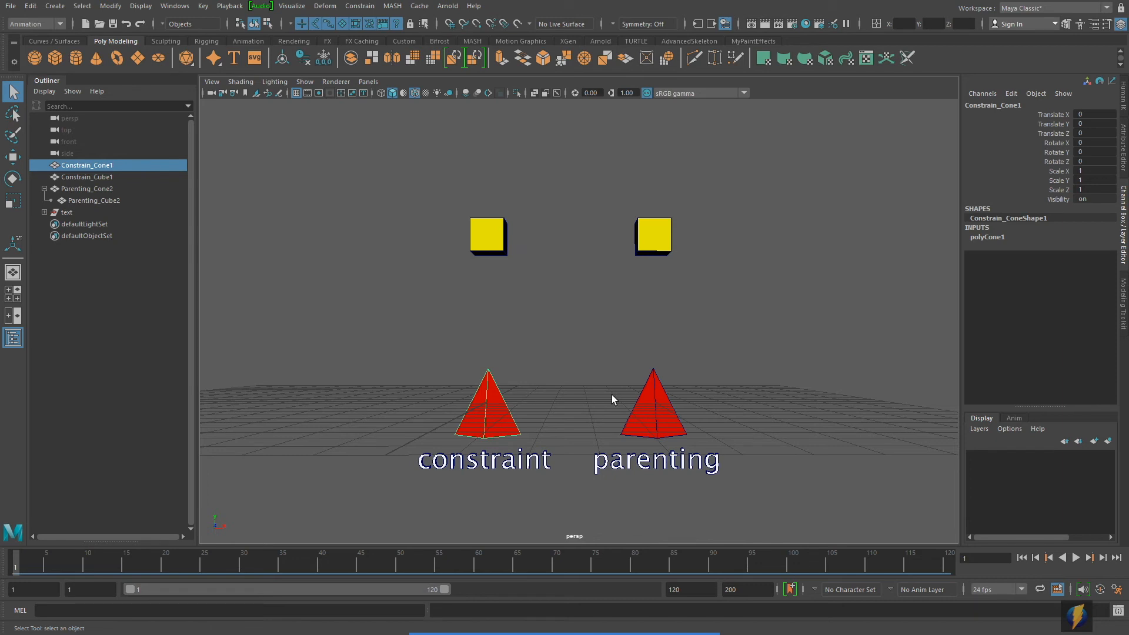
{"action": "left_click", "coordinate": [494, 240], "text": "shift"}
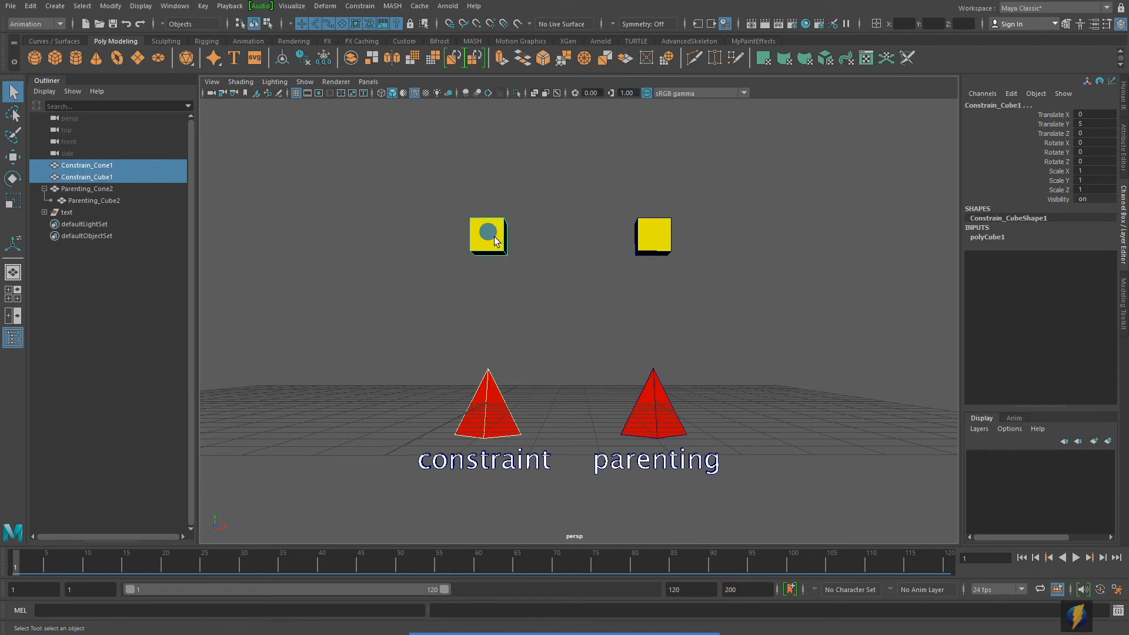
{"action": "left_click", "coordinate": [360, 7]}
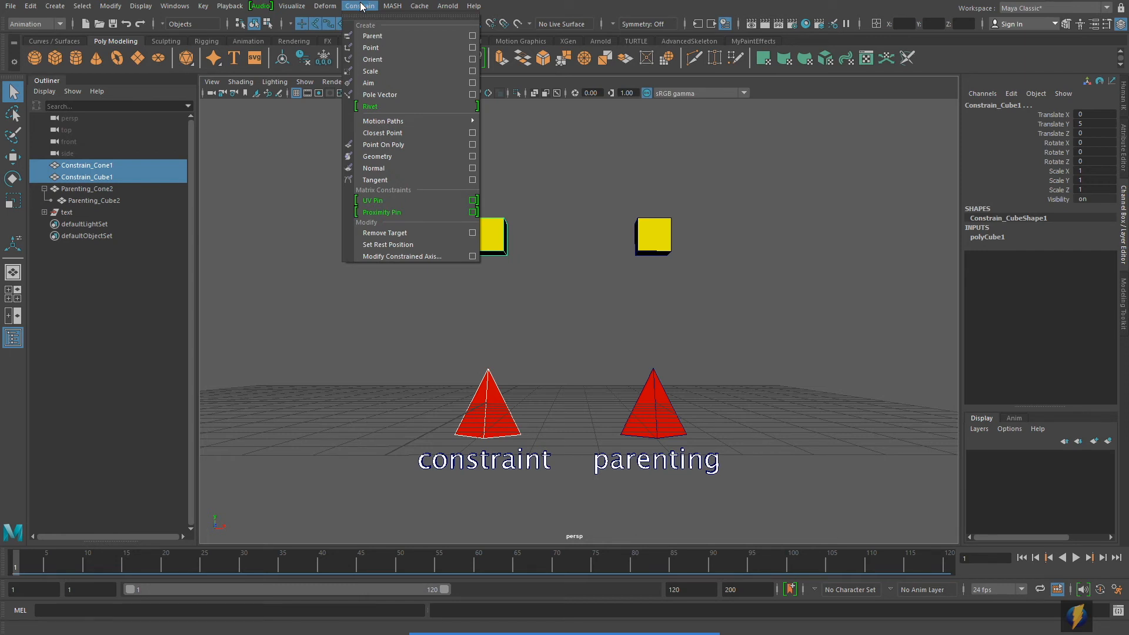
{"action": "left_click", "coordinate": [472, 83]}
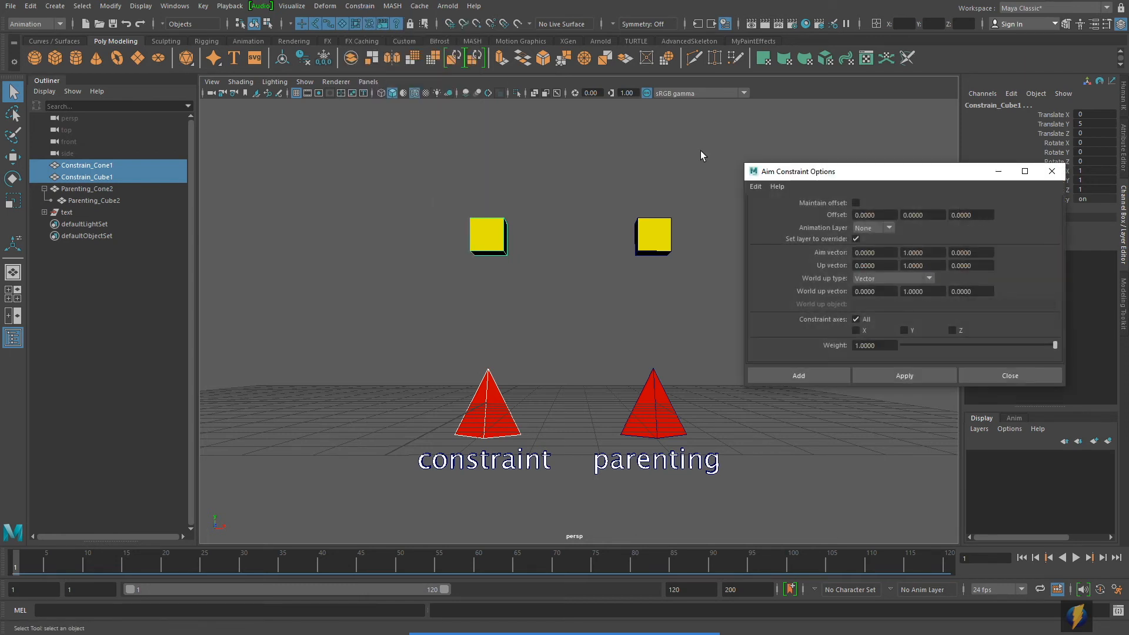
{"action": "left_click", "coordinate": [758, 186]}
{"action": "left_click", "coordinate": [772, 214]}
{"action": "left_click", "coordinate": [909, 374]}
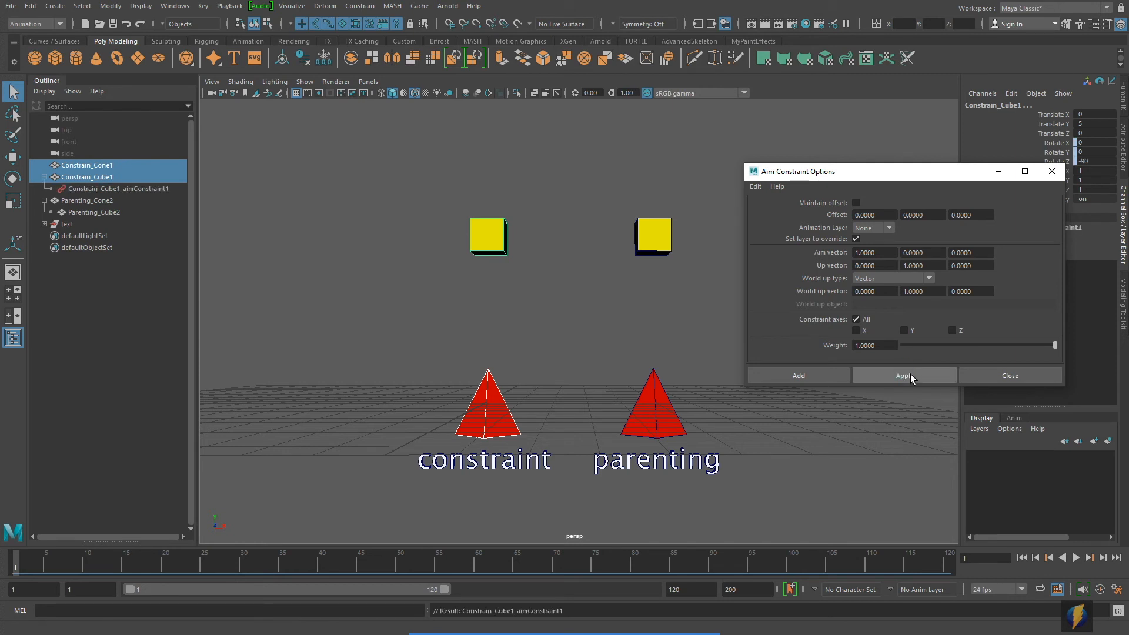
{"action": "left_click", "coordinate": [1003, 379]}
{"action": "middle_click_drag", "start_coordinate": [663, 277], "coordinate": [711, 288], "text": "alt"}
{"action": "left_click", "coordinate": [615, 308]}
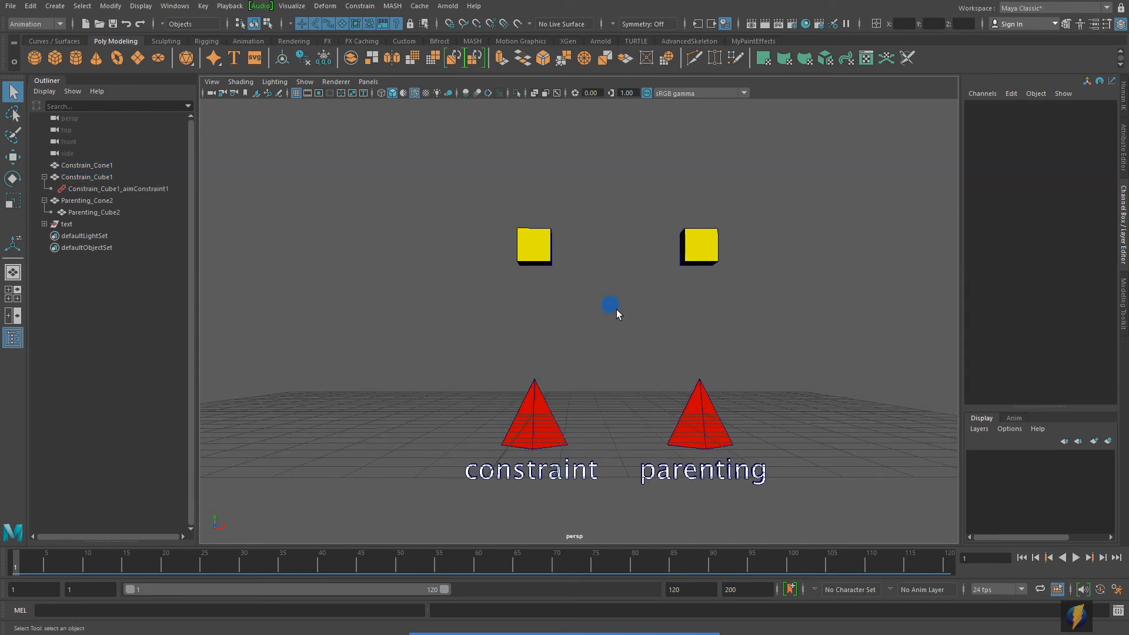
Step: Try rotating Constrain_Cone1 around Z, and undo the rotation
{"action": "left_click", "coordinate": [546, 408]}
{"action": "key", "text": "w"}
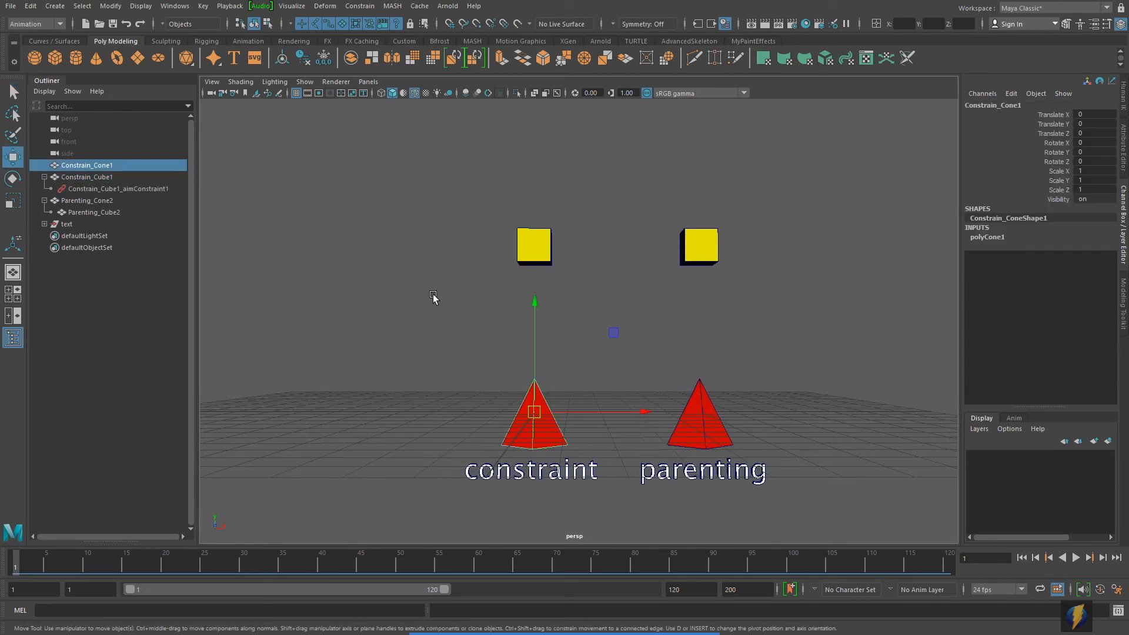
{"action": "middle_click_drag", "start_coordinate": [434, 298], "coordinate": [425, 305], "text": "alt"}
{"action": "key", "text": "e"}
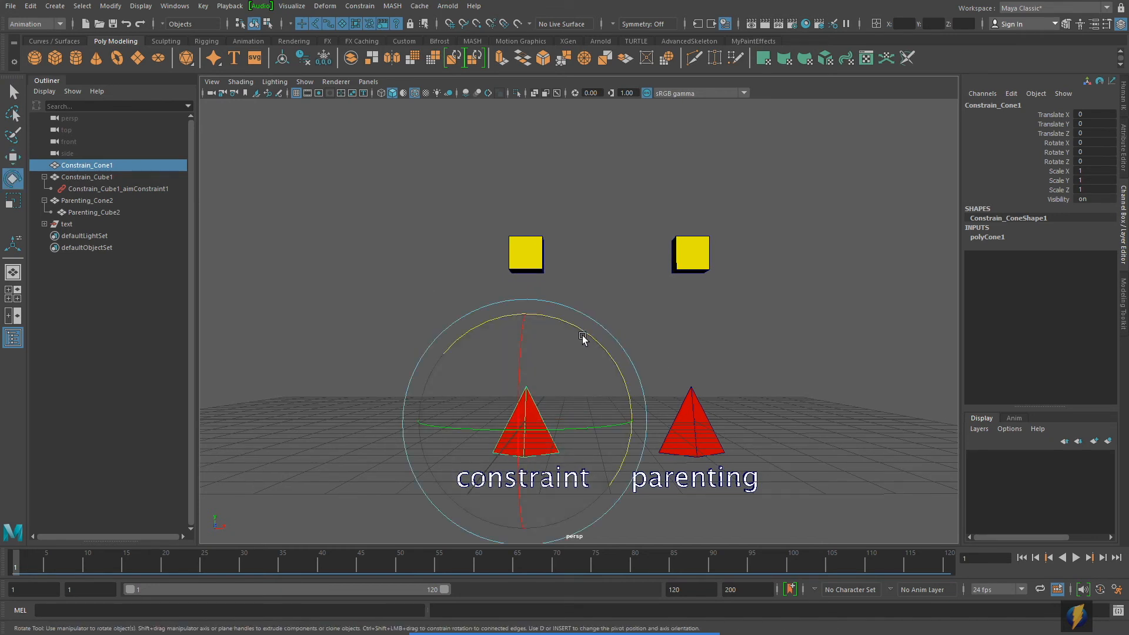
{"action": "left_click_drag", "start_coordinate": [585, 333], "coordinate": [679, 402]}
{"action": "key", "text": "ctrl+z"}
Step: Try scaling Constrain_Cone1 uniformly, and undo the scaling
{"action": "key", "text": "r"}
{"action": "left_click_drag", "start_coordinate": [526, 419], "coordinate": [591, 416]}
{"action": "key", "text": "ctrl+z"}
{"action": "scroll", "coordinate": [594, 400], "scroll_direction": "down", "scroll_amount": 2}
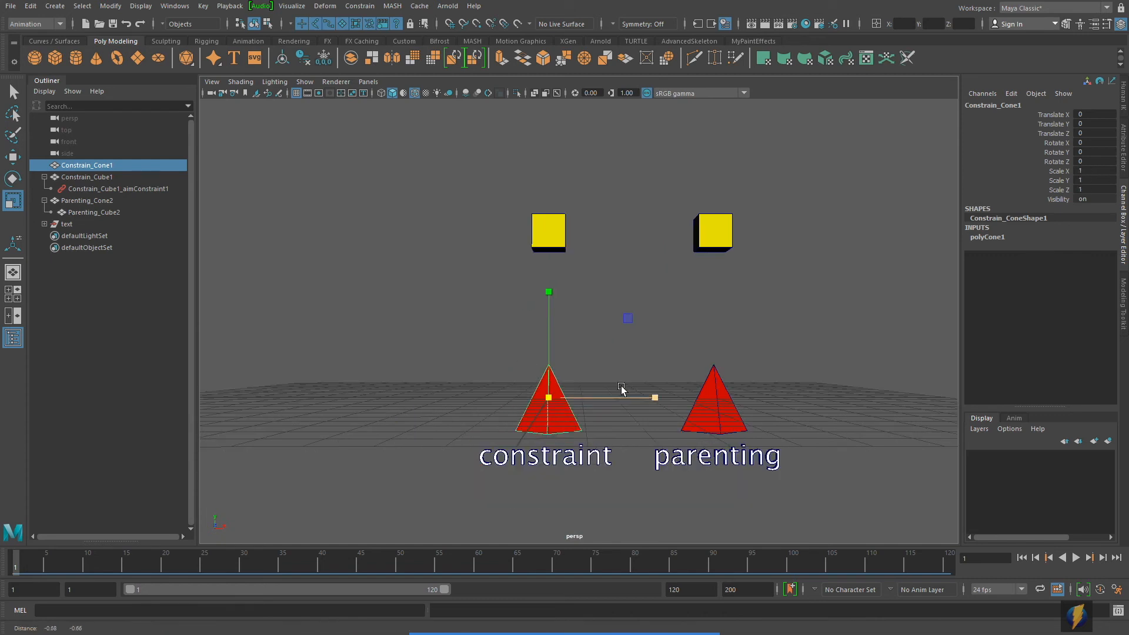
Step: Try moving Constrain_Cone1 within the XY plane, and undo the move
{"action": "key", "text": "w"}
{"action": "middle_click_drag", "start_coordinate": [609, 398], "coordinate": [638, 416], "text": "alt"}
{"action": "left_click_drag", "start_coordinate": [653, 336], "coordinate": [565, 283]}
{"action": "key", "text": "ctrl+z"}
Step: Try moving Constrain_Cone1 across the ground to about 9.55 in X and -18.69 in Z, and undo the moves
{"action": "scroll", "coordinate": [627, 330], "scroll_direction": "down", "scroll_amount": 2}
{"action": "left_click_drag", "start_coordinate": [627, 330], "coordinate": [691, 361], "text": "alt"}
{"action": "left_click_drag", "start_coordinate": [704, 404], "coordinate": [474, 415]}
{"action": "left_click_drag", "start_coordinate": [640, 354], "coordinate": [783, 404]}
{"action": "key", "text": "ctrl+z"}
{"action": "key", "text": "ctrl+z"}
{"action": "key", "text": "ctrl+z"}
{"action": "key", "text": "ctrl+z"}
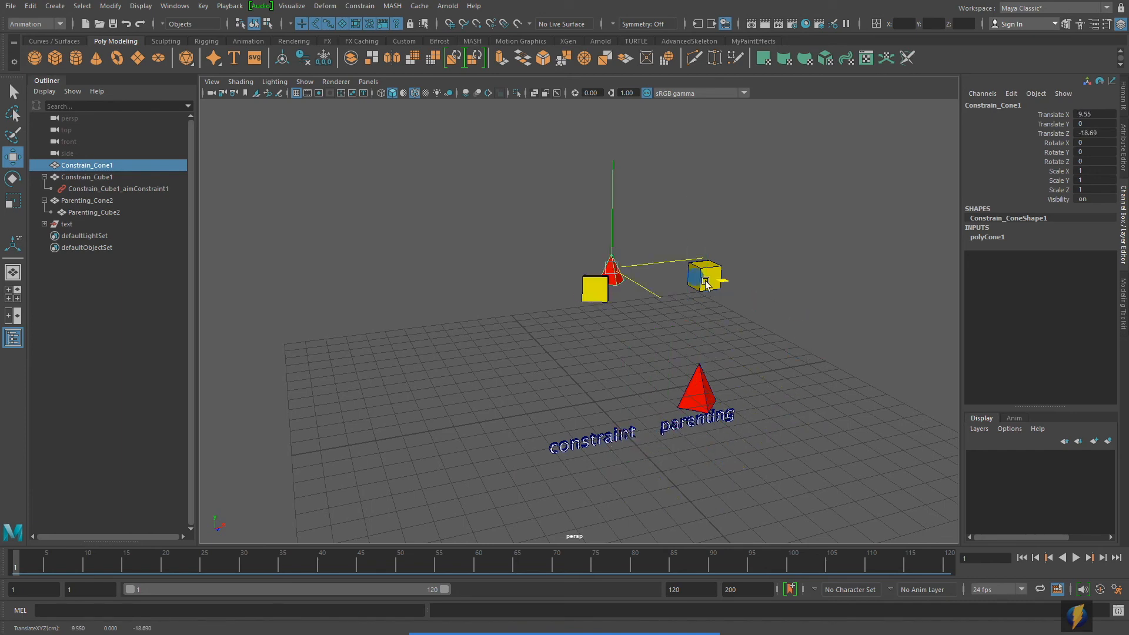
{"action": "key", "text": "ctrl+z"}
{"action": "left_click_drag", "start_coordinate": [685, 398], "coordinate": [528, 400], "text": "alt"}
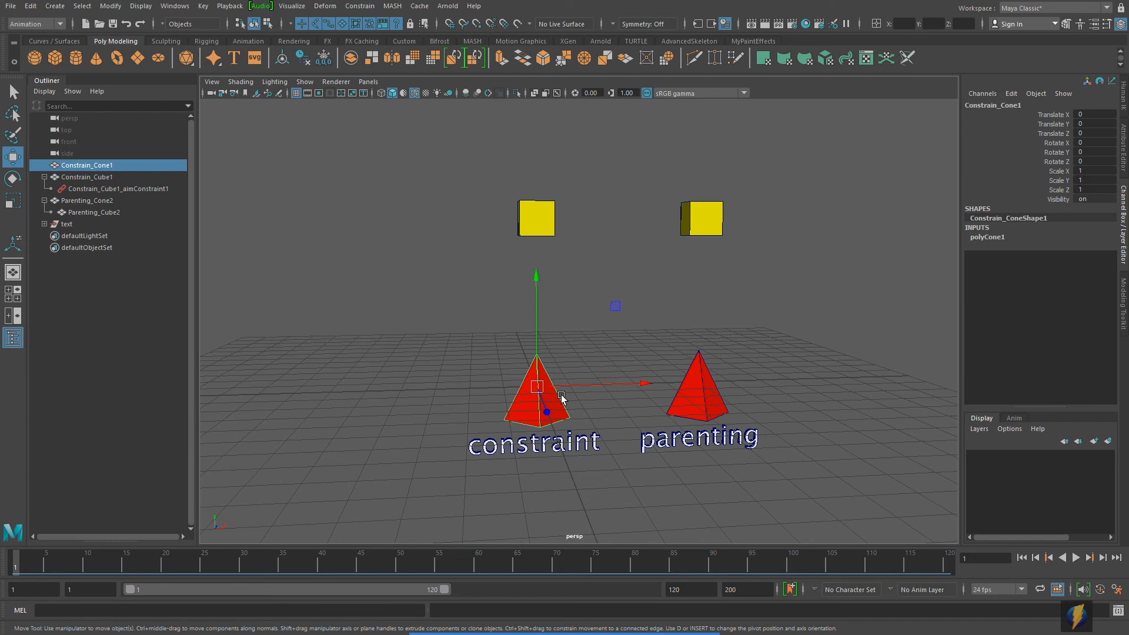
Step: Aim-constrain Constrain_Cone1 to Constrain_Cube1 with the current constraint settings
{"action": "left_click", "coordinate": [595, 260]}
{"action": "left_click", "coordinate": [538, 222]}
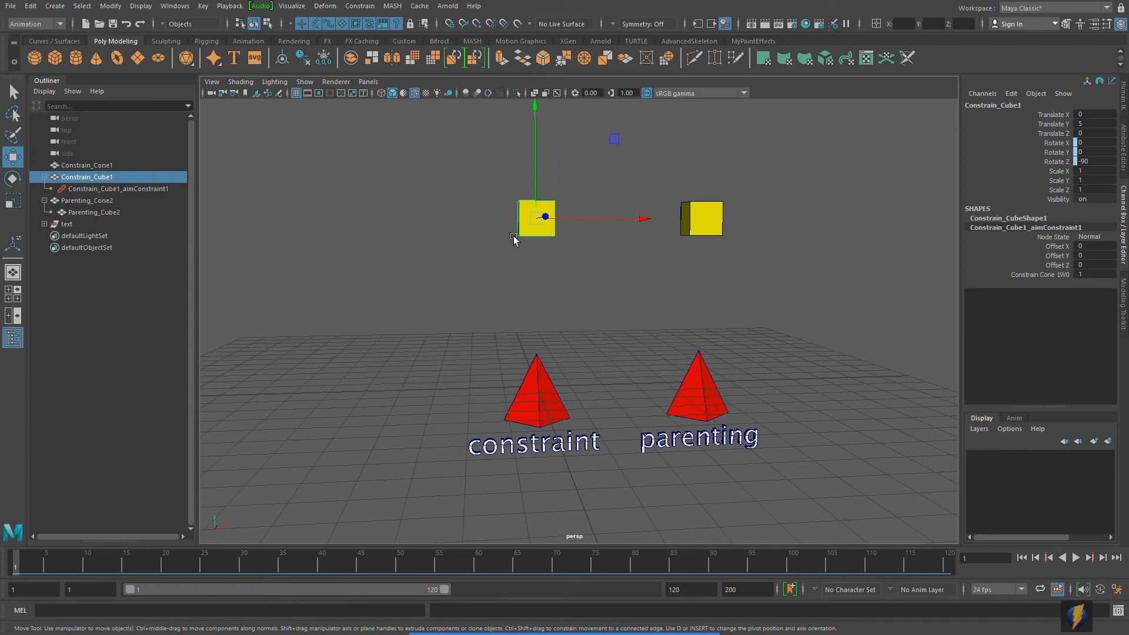
{"action": "left_click", "coordinate": [456, 245]}
{"action": "left_click", "coordinate": [523, 231]}
{"action": "left_click", "coordinate": [541, 410], "text": "shift"}
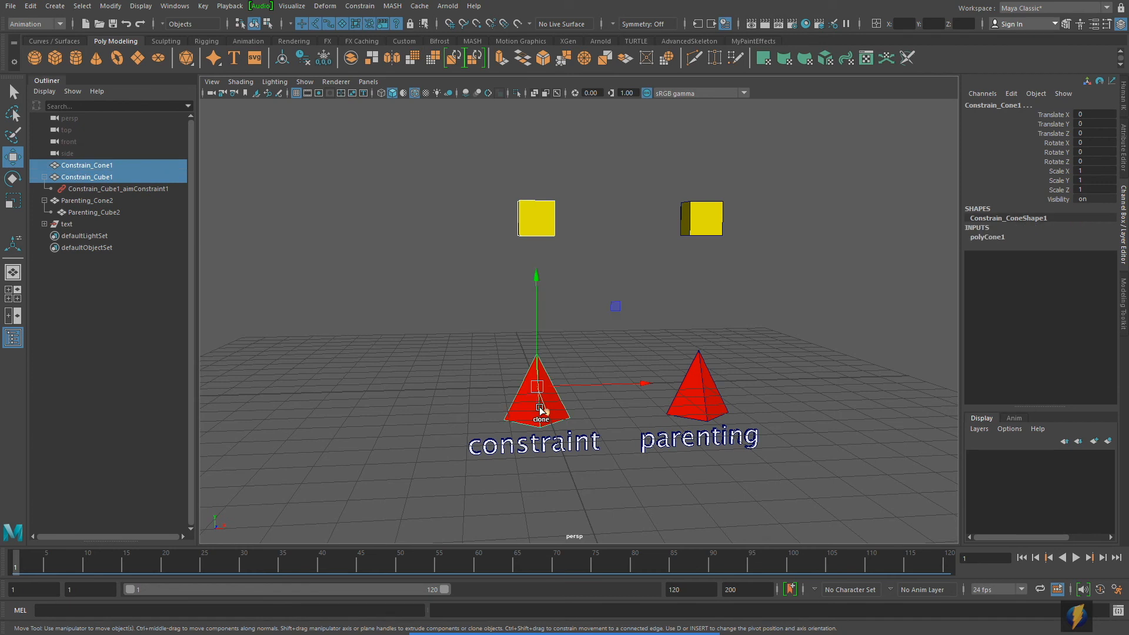
{"action": "left_click", "coordinate": [366, 10]}
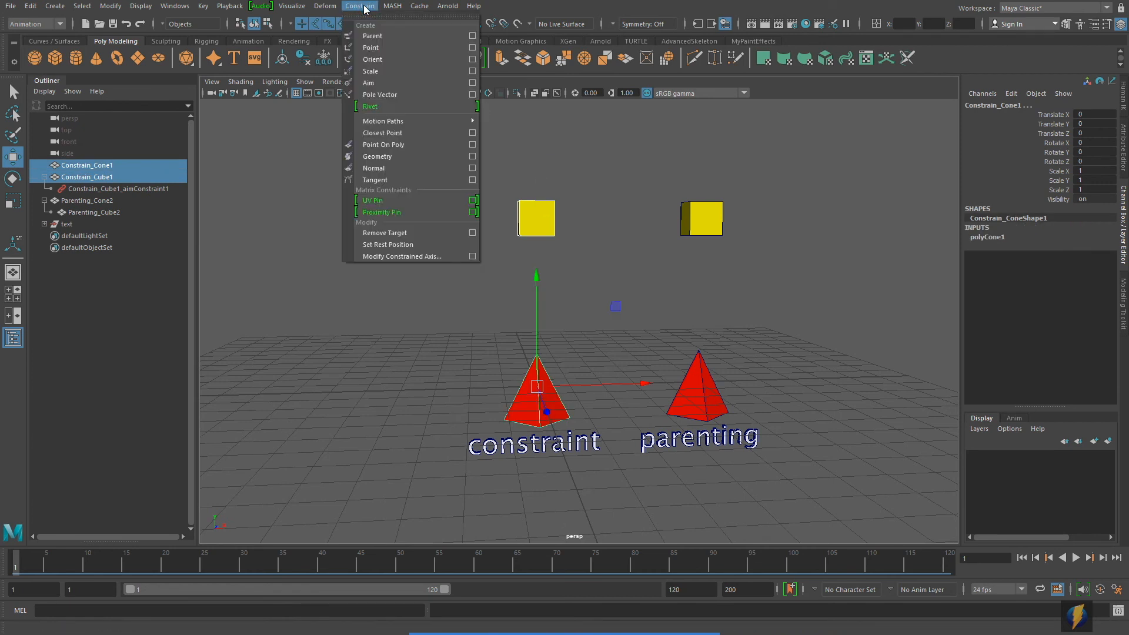
{"action": "left_click", "coordinate": [373, 86]}
{"action": "mouse_move", "coordinate": [588, 246]}
{"action": "right_mouse_down", "text": "alt"}
{"action": "mouse_move", "coordinate": [474, 243]}
{"action": "mouse_move", "coordinate": [571, 244]}
{"action": "right_mouse_up", "text": "alt"}
{"action": "middle_click_drag", "start_coordinate": [572, 244], "coordinate": [583, 240], "text": "alt"}
{"action": "right_click_drag", "start_coordinate": [465, 273], "coordinate": [533, 284], "text": "alt"}
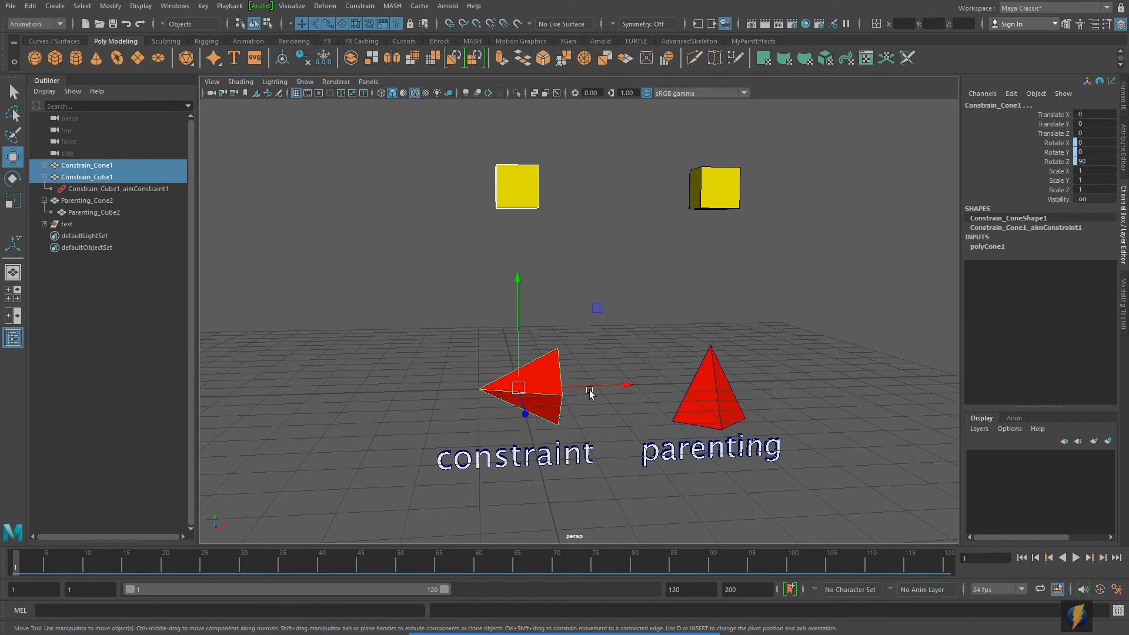
Step: Try moving Constrain_Cone1 in the negative X direction, and undo the move
{"action": "scroll", "coordinate": [590, 392], "scroll_direction": "down", "scroll_amount": 3}
{"action": "left_click", "coordinate": [526, 192]}
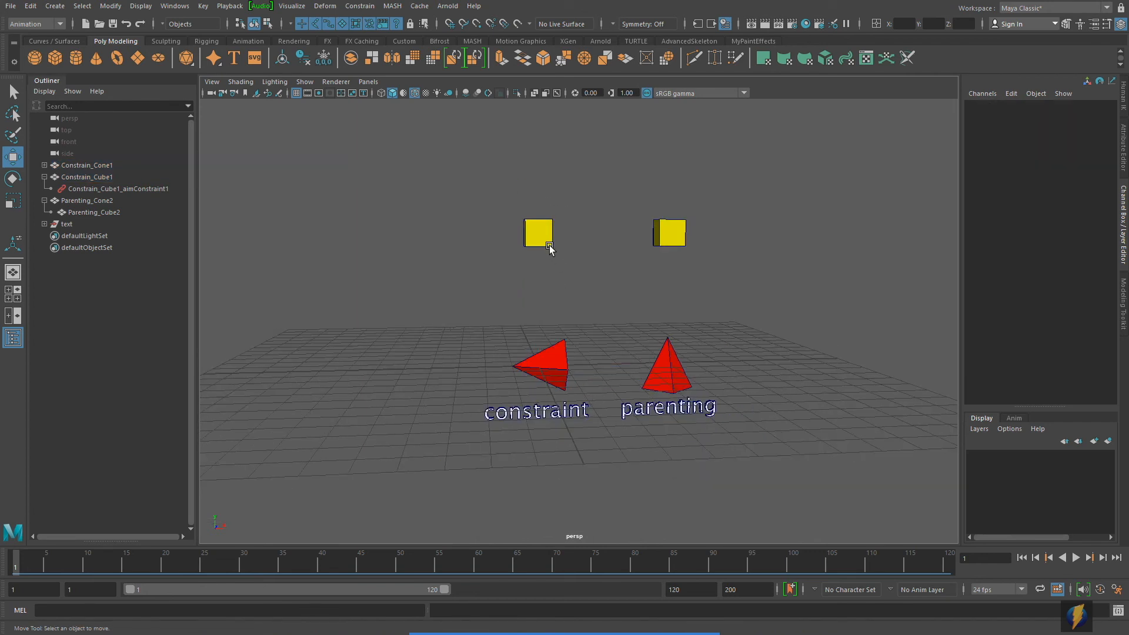
{"action": "left_click", "coordinate": [546, 359]}
{"action": "left_click_drag", "start_coordinate": [600, 371], "coordinate": [480, 356]}
{"action": "key", "text": "ctrl+z"}
Step: Try moving Constrain_Cube1 about -4.54 units along X, and undo the move
{"action": "left_click", "coordinate": [544, 229]}
{"action": "left_click_drag", "start_coordinate": [576, 236], "coordinate": [458, 239]}
{"action": "key", "text": "ctrl+z"}
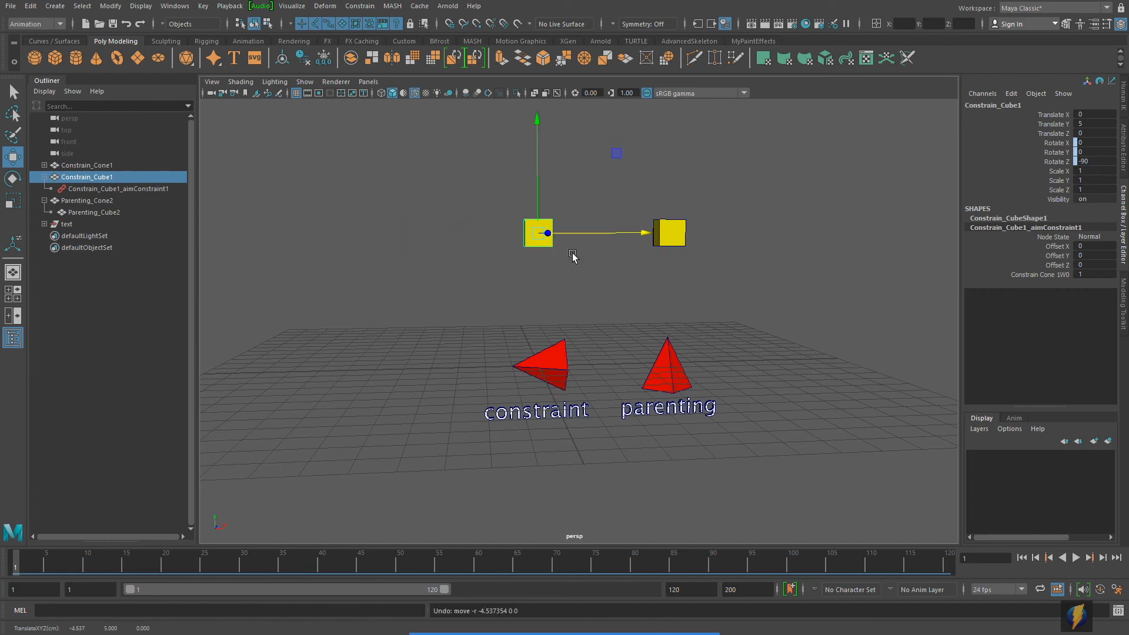
{"action": "left_click_drag", "start_coordinate": [458, 295], "coordinate": [512, 320], "text": "alt"}
{"action": "key", "text": "ctrl+z"}
{"action": "left_click_drag", "start_coordinate": [638, 385], "coordinate": [483, 348], "text": "alt"}
{"action": "left_click", "coordinate": [542, 366]}
{"action": "key", "text": "ctrl+z"}
{"action": "left_click_drag", "start_coordinate": [560, 370], "coordinate": [492, 333], "text": "alt"}
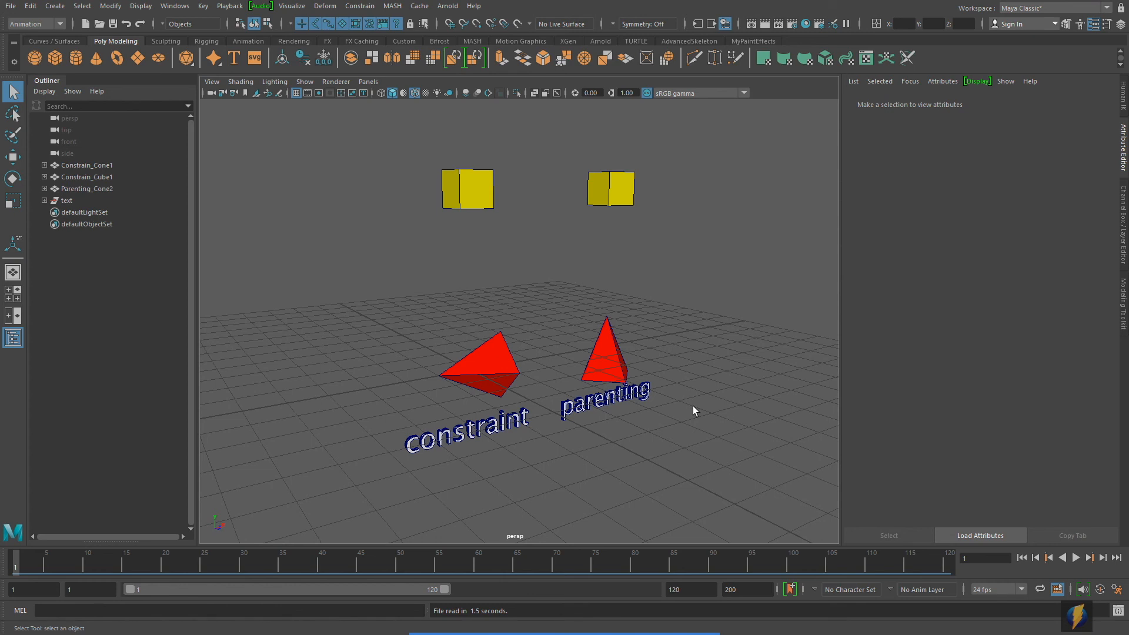
Step: Set the Aim Vector of Constrain_Cone1's aim constraint to 0, 1, 0
{"action": "left_click", "coordinate": [526, 369]}
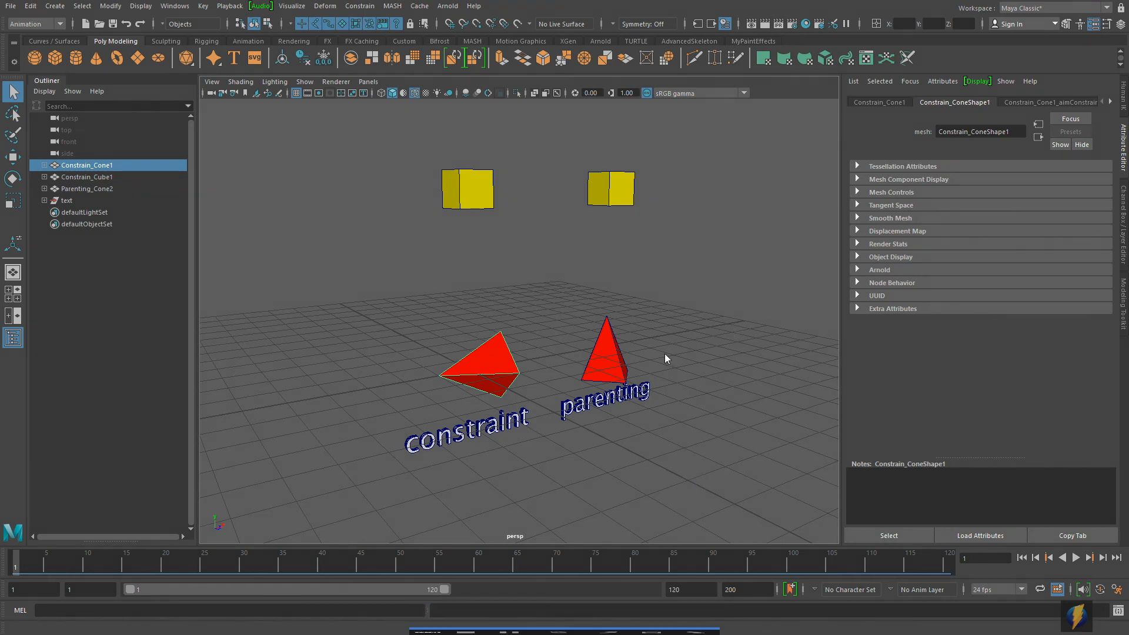
{"action": "left_click", "coordinate": [1043, 100]}
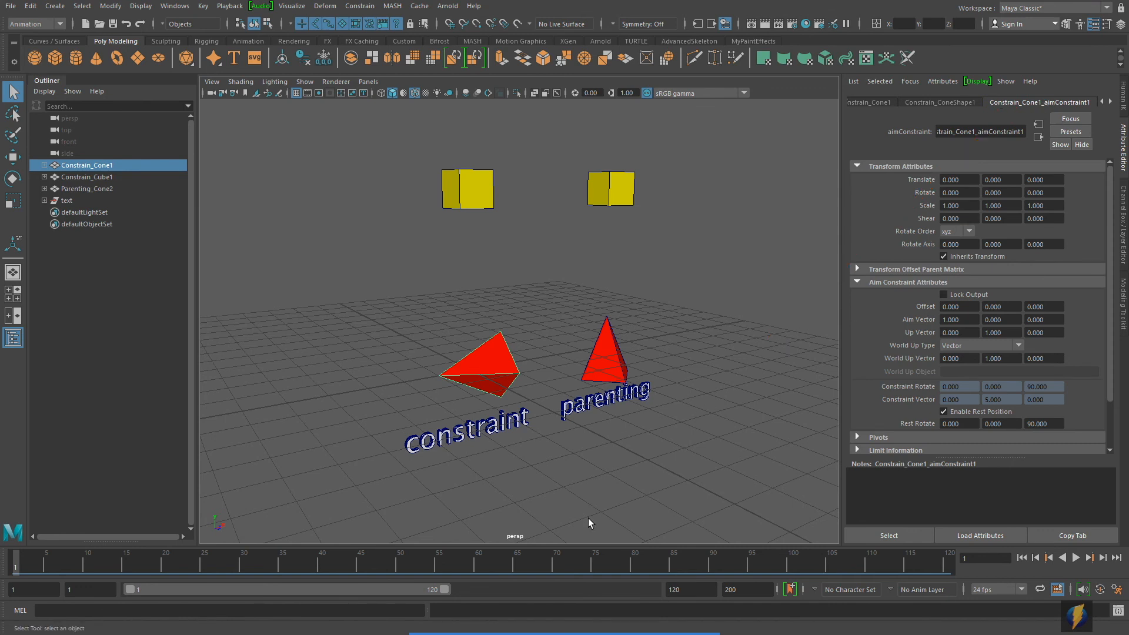
{"action": "mouse_move", "coordinate": [588, 615]}
{"action": "mouse_move", "coordinate": [732, 404]}
{"action": "left_mouse_down"}
{"action": "mouse_move", "coordinate": [892, 319]}
{"action": "mouse_move", "coordinate": [895, 336]}
{"action": "mouse_move", "coordinate": [939, 327]}
{"action": "mouse_move", "coordinate": [535, 342]}
{"action": "mouse_move", "coordinate": [470, 382]}
{"action": "mouse_move", "coordinate": [513, 365]}
{"action": "mouse_move", "coordinate": [638, 363]}
{"action": "mouse_move", "coordinate": [706, 388]}
{"action": "mouse_move", "coordinate": [504, 369]}
{"action": "mouse_move", "coordinate": [885, 357]}
{"action": "mouse_move", "coordinate": [903, 324]}
{"action": "left_mouse_up"}
{"action": "left_click", "coordinate": [1006, 320]}
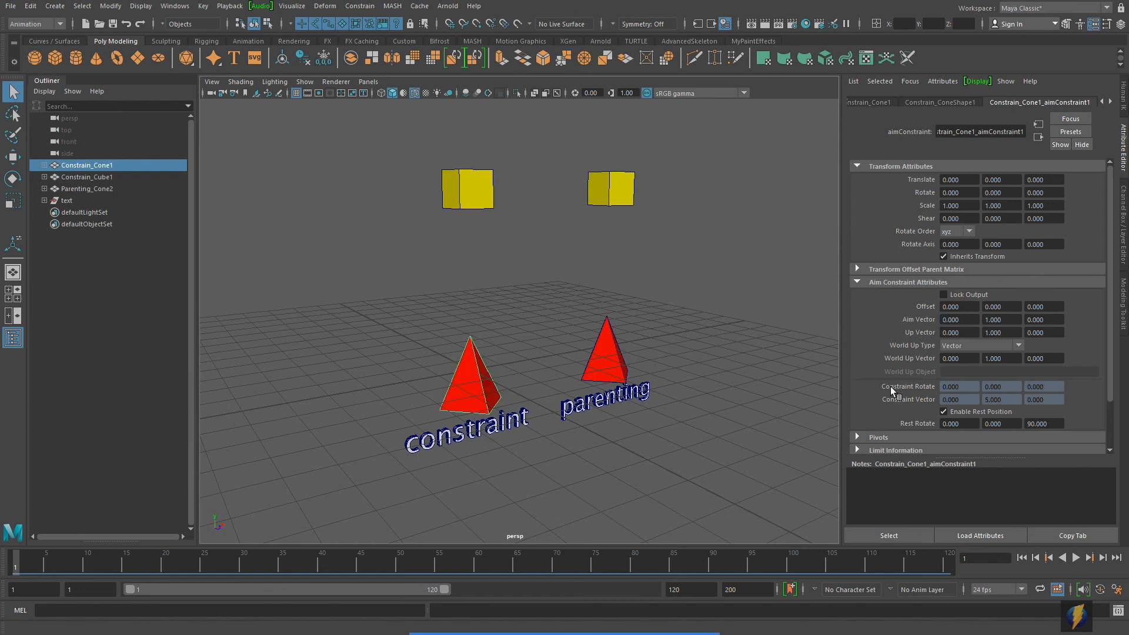
{"action": "left_click_drag", "start_coordinate": [659, 411], "coordinate": [624, 387], "text": "alt"}
{"action": "middle_click_drag", "start_coordinate": [623, 382], "coordinate": [651, 404], "text": "alt"}
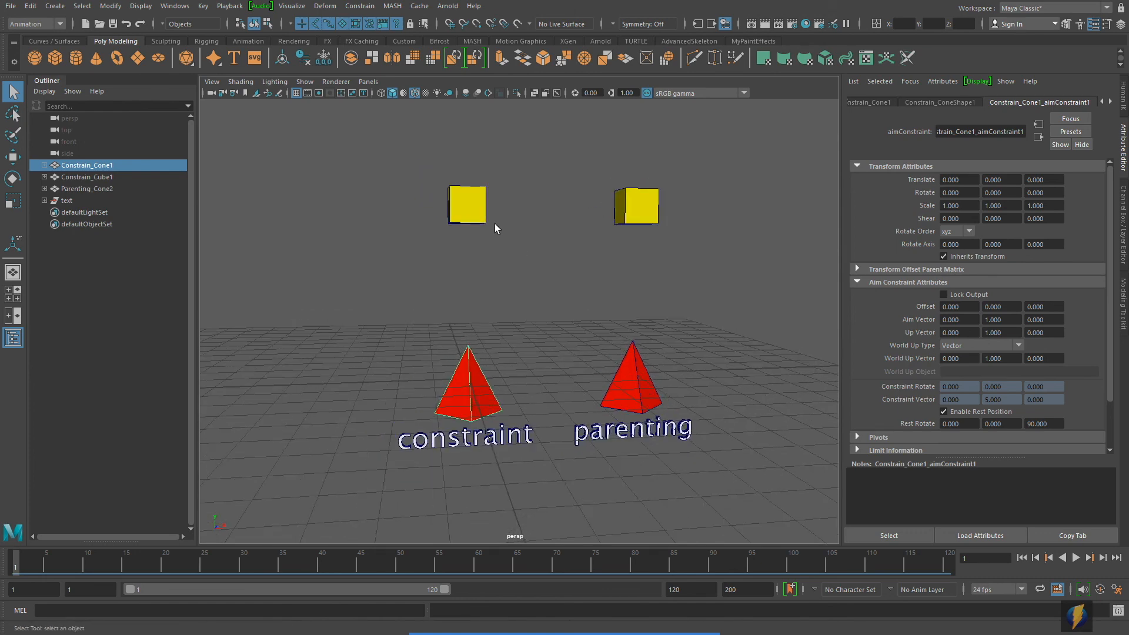
Step: Try moving Constrain_Cube1 in the XY plane and horizontally to about -5.8 in X and -0.6 in Z, and undo the moves
{"action": "left_click", "coordinate": [476, 207]}
{"action": "middle_click_drag", "start_coordinate": [565, 271], "coordinate": [619, 323], "text": "alt"}
{"action": "key", "text": "w"}
{"action": "left_click_drag", "start_coordinate": [593, 165], "coordinate": [531, 184]}
{"action": "key", "text": "ctrl+z"}
{"action": "left_click_drag", "start_coordinate": [533, 317], "coordinate": [611, 320], "text": "alt"}
{"action": "left_click_drag", "start_coordinate": [656, 252], "coordinate": [398, 329]}
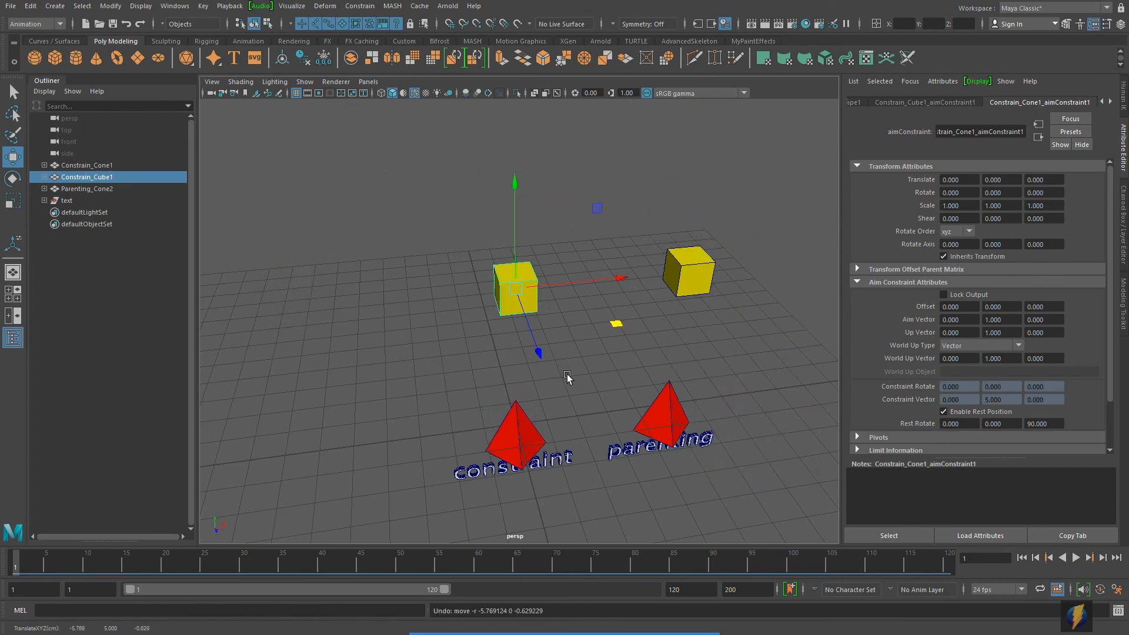
{"action": "left_click_drag", "start_coordinate": [564, 379], "coordinate": [523, 429], "text": "alt"}
Step: Move Constrain_Cone1 up and away from Constrain_Cube1 in the negative X and Z directions
{"action": "left_click", "coordinate": [524, 429]}
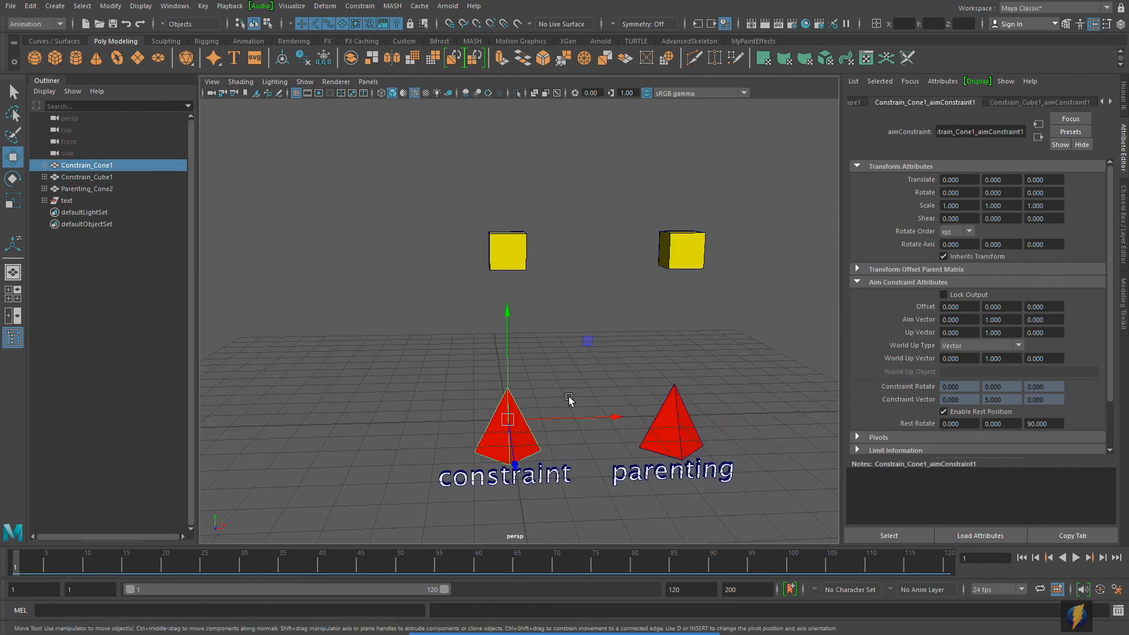
{"action": "middle_click_drag", "start_coordinate": [575, 403], "coordinate": [583, 376], "text": "alt"}
{"action": "left_click_drag", "start_coordinate": [600, 310], "coordinate": [449, 358]}
{"action": "left_click_drag", "start_coordinate": [559, 373], "coordinate": [627, 371], "text": "alt"}
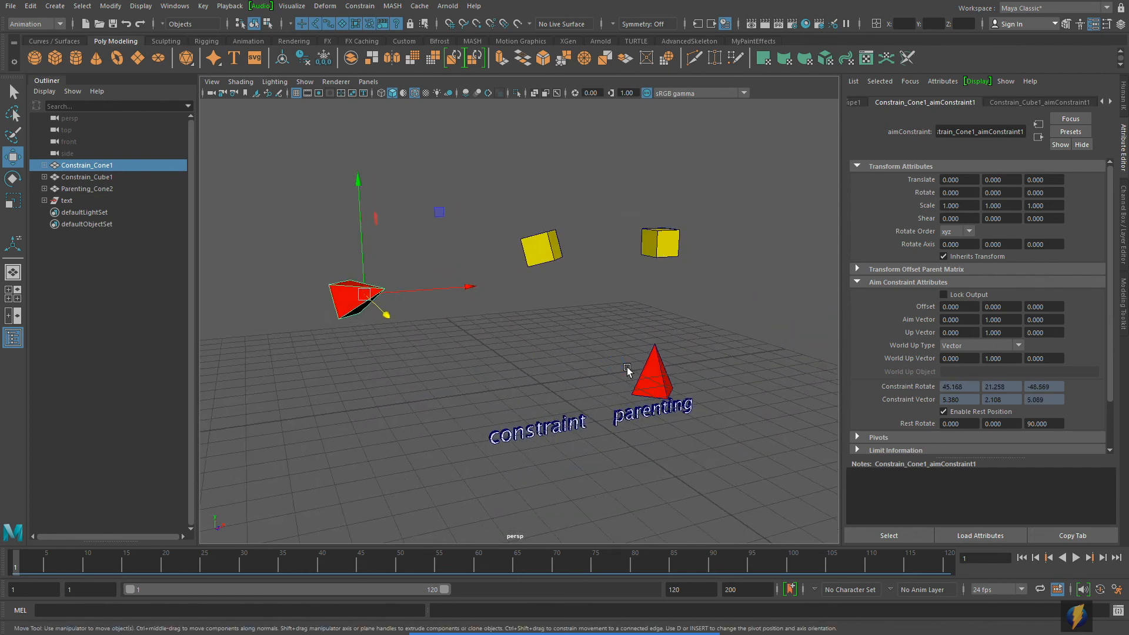
Step: Move Constrain_Cube1 higher and farther back in the negative Z direction
{"action": "left_click", "coordinate": [542, 250]}
{"action": "middle_click_drag", "start_coordinate": [642, 308], "coordinate": [697, 395], "text": "alt"}
{"action": "mouse_move", "coordinate": [696, 394]}
{"action": "left_mouse_down", "text": "alt"}
{"action": "mouse_move", "coordinate": [672, 412]}
{"action": "mouse_move", "coordinate": [679, 393]}
{"action": "left_mouse_up", "text": "alt"}
{"action": "middle_click_drag", "start_coordinate": [680, 393], "coordinate": [618, 397]}
{"action": "left_click_drag", "start_coordinate": [584, 306], "coordinate": [609, 321], "text": "alt"}
{"action": "left_click_drag", "start_coordinate": [613, 264], "coordinate": [680, 220]}
{"action": "left_click_drag", "start_coordinate": [697, 367], "coordinate": [485, 357], "text": "alt"}
Step: Raise Constrain_Cone1 to about 4.04 units in Y and shift it horizontally relative to Constrain_Cube1
{"action": "left_click", "coordinate": [408, 368]}
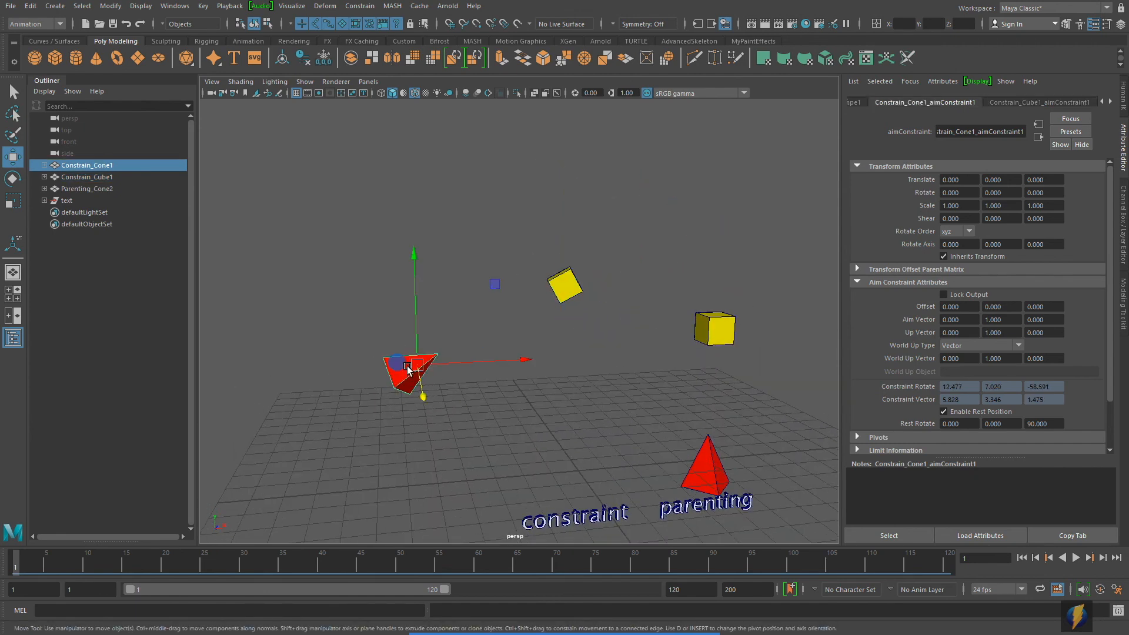
{"action": "mouse_move", "coordinate": [417, 315]}
{"action": "left_mouse_down"}
{"action": "mouse_move", "coordinate": [416, 154]}
{"action": "mouse_move", "coordinate": [417, 304]}
{"action": "left_mouse_up"}
{"action": "left_click_drag", "start_coordinate": [468, 360], "coordinate": [485, 420]}
{"action": "left_click_drag", "start_coordinate": [661, 421], "coordinate": [594, 387], "text": "alt"}
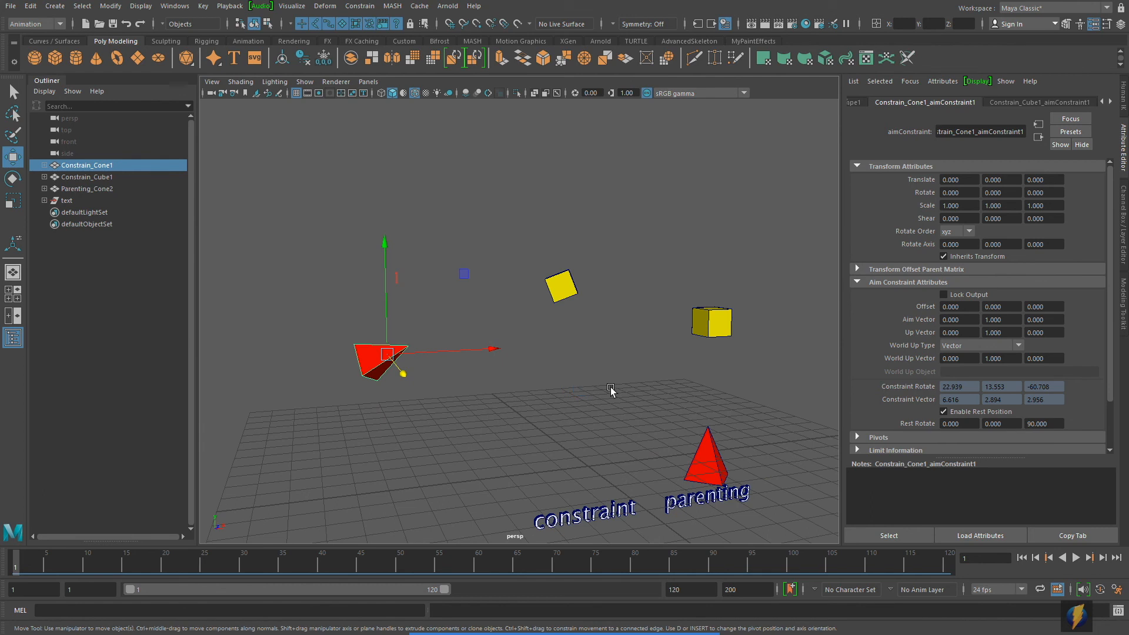
{"action": "middle_click_drag", "start_coordinate": [612, 390], "coordinate": [563, 381], "text": "alt"}
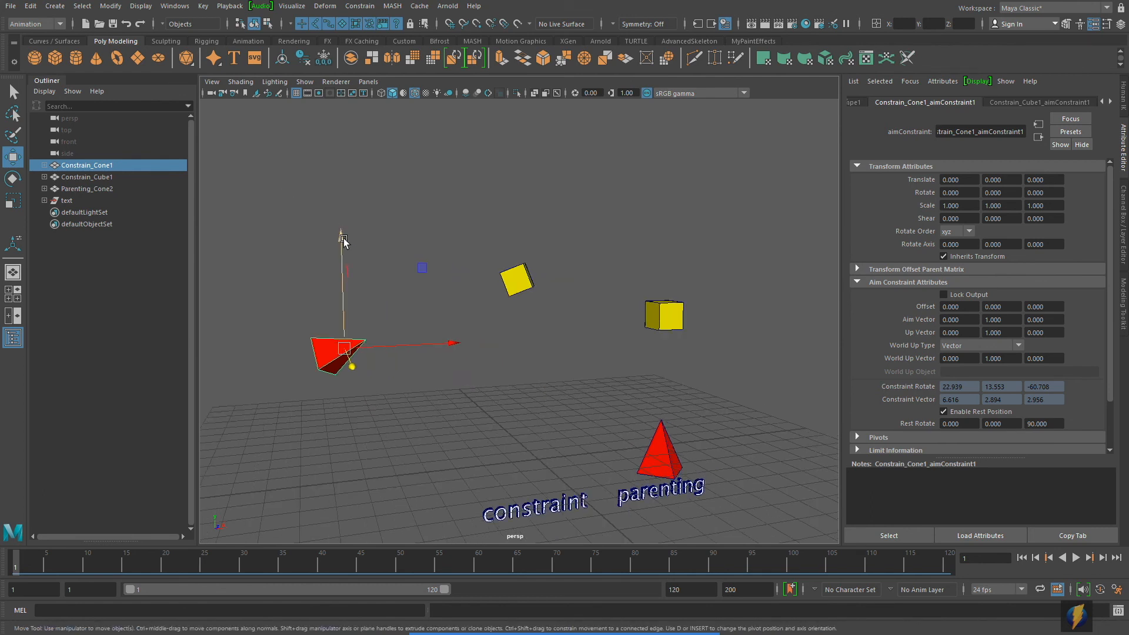
{"action": "mouse_move", "coordinate": [344, 239]}
{"action": "left_mouse_down"}
{"action": "mouse_move", "coordinate": [344, 79]}
{"action": "mouse_move", "coordinate": [342, 223]}
{"action": "left_mouse_up"}
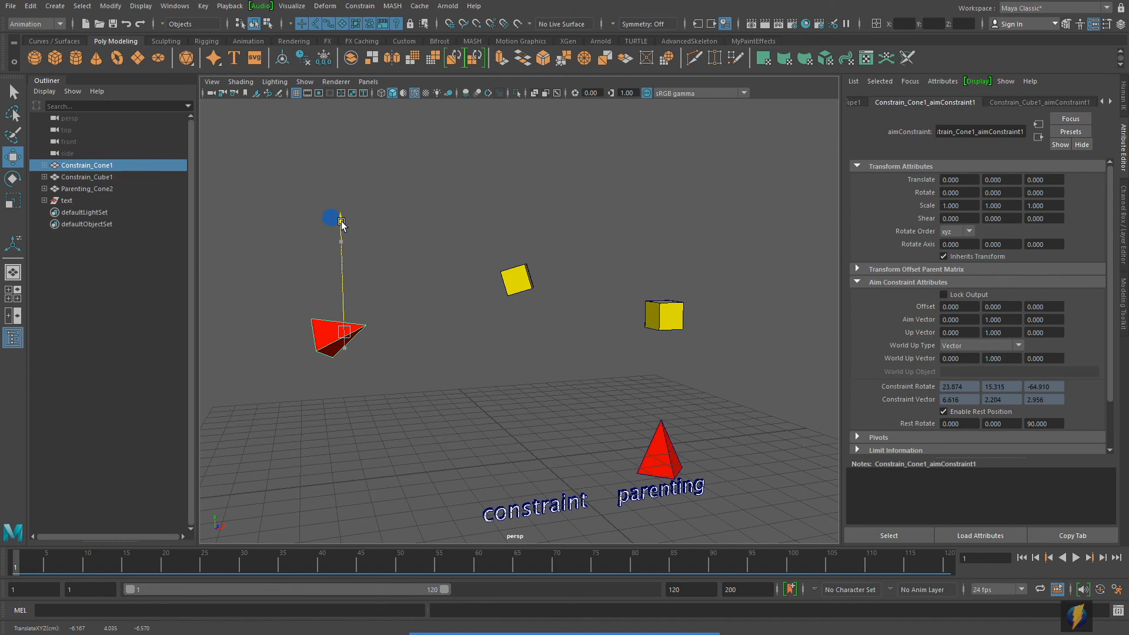
{"action": "left_click_drag", "start_coordinate": [433, 283], "coordinate": [443, 322], "text": "alt"}
{"action": "left_click_drag", "start_coordinate": [443, 322], "coordinate": [607, 398], "text": "alt"}
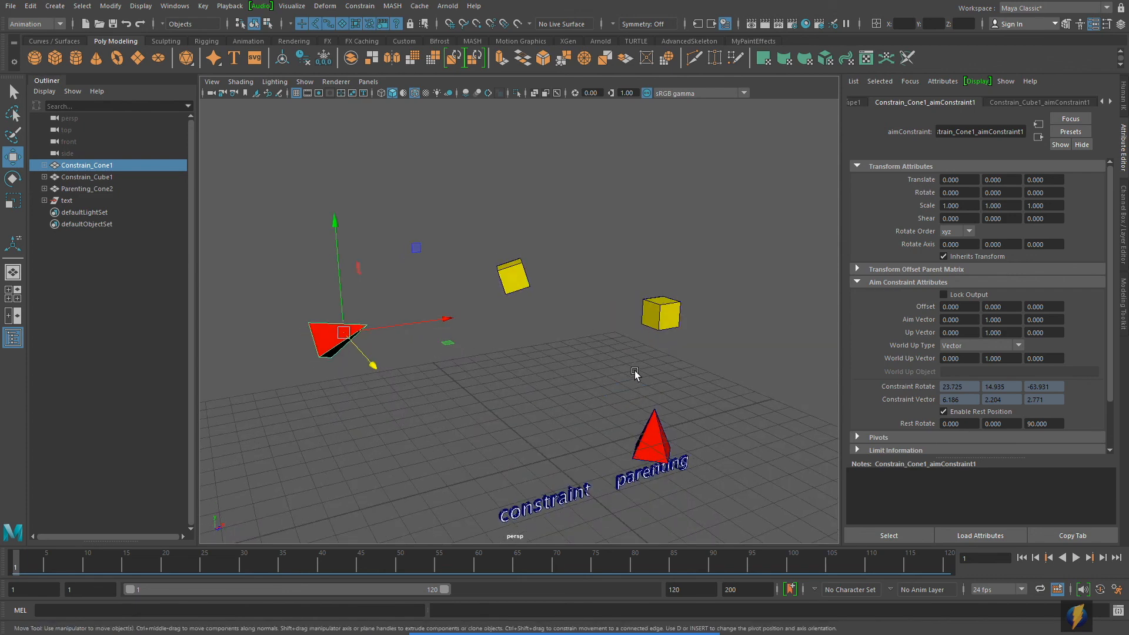